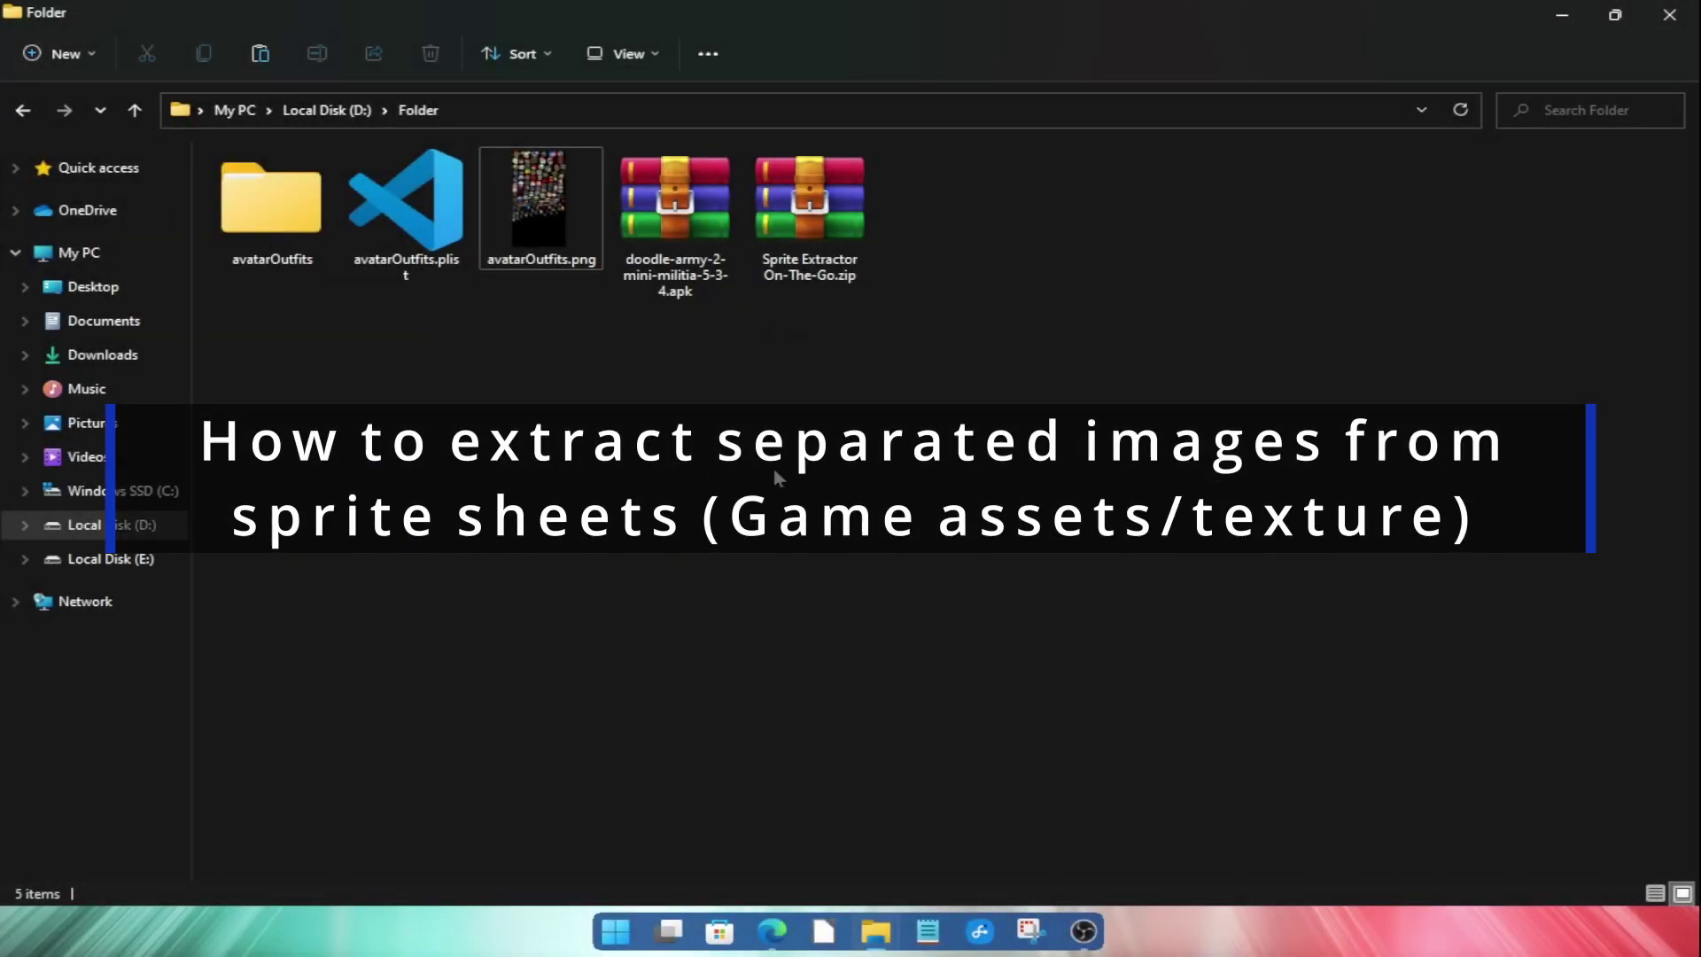
# - View the avatarOutfits.png sprite sheet in the photo viewer, then close it
pyautogui.doubleClick(566, 244)
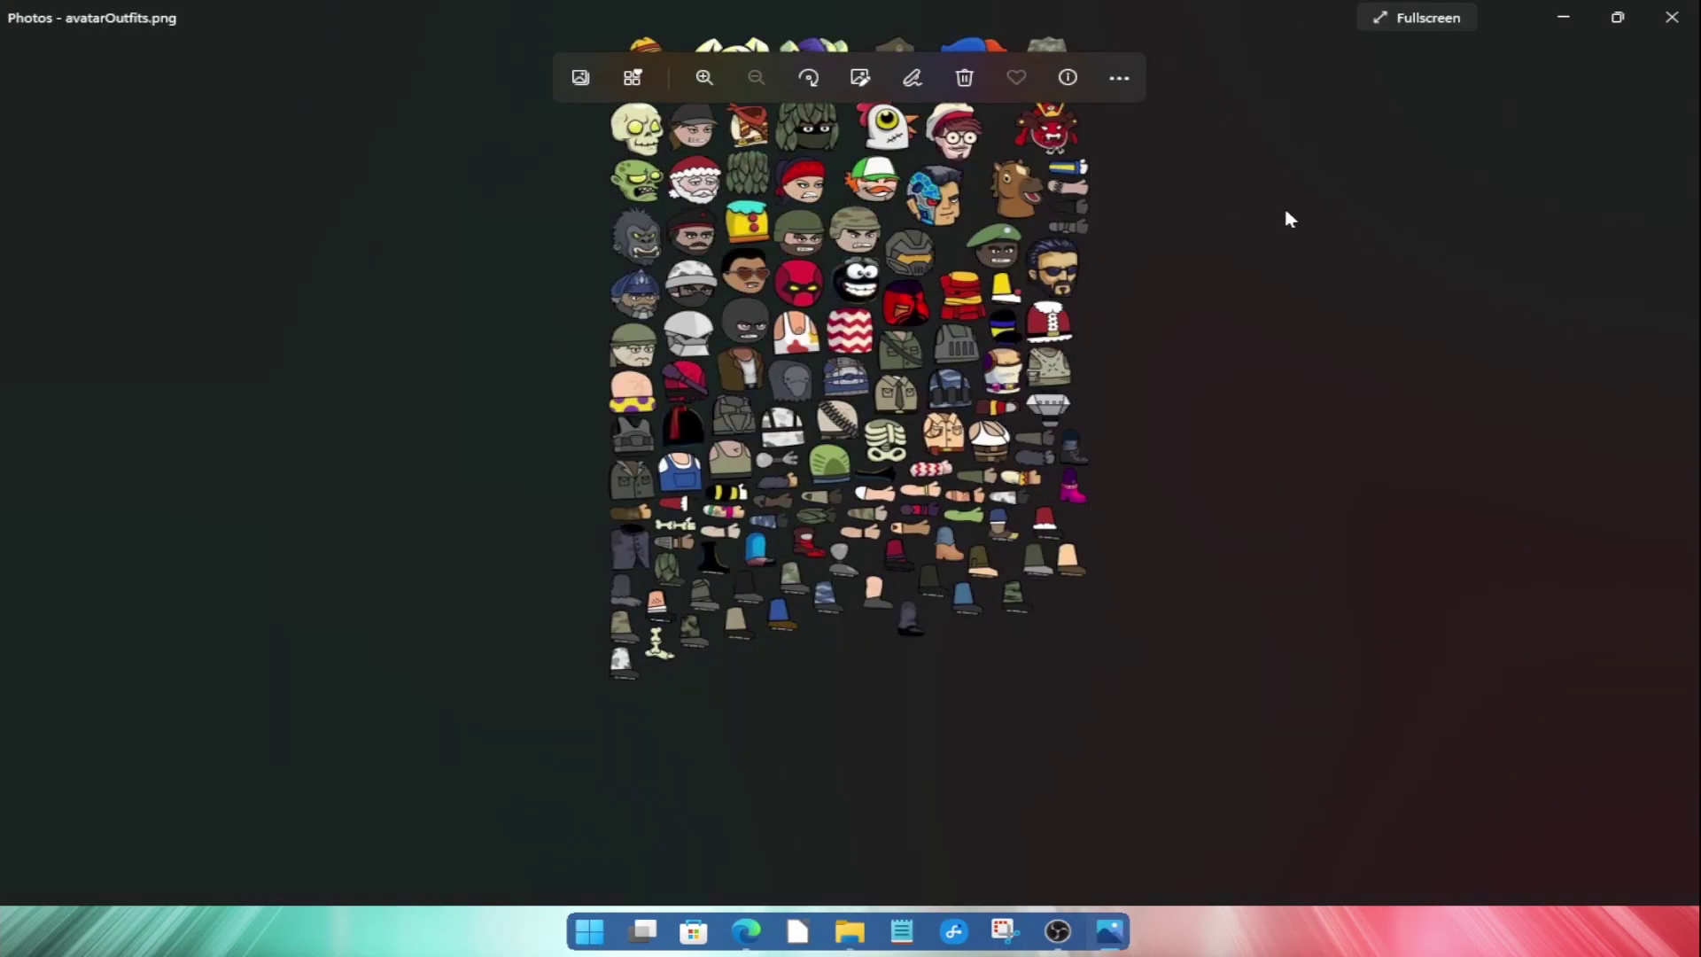
pyautogui.click(1615, 17)
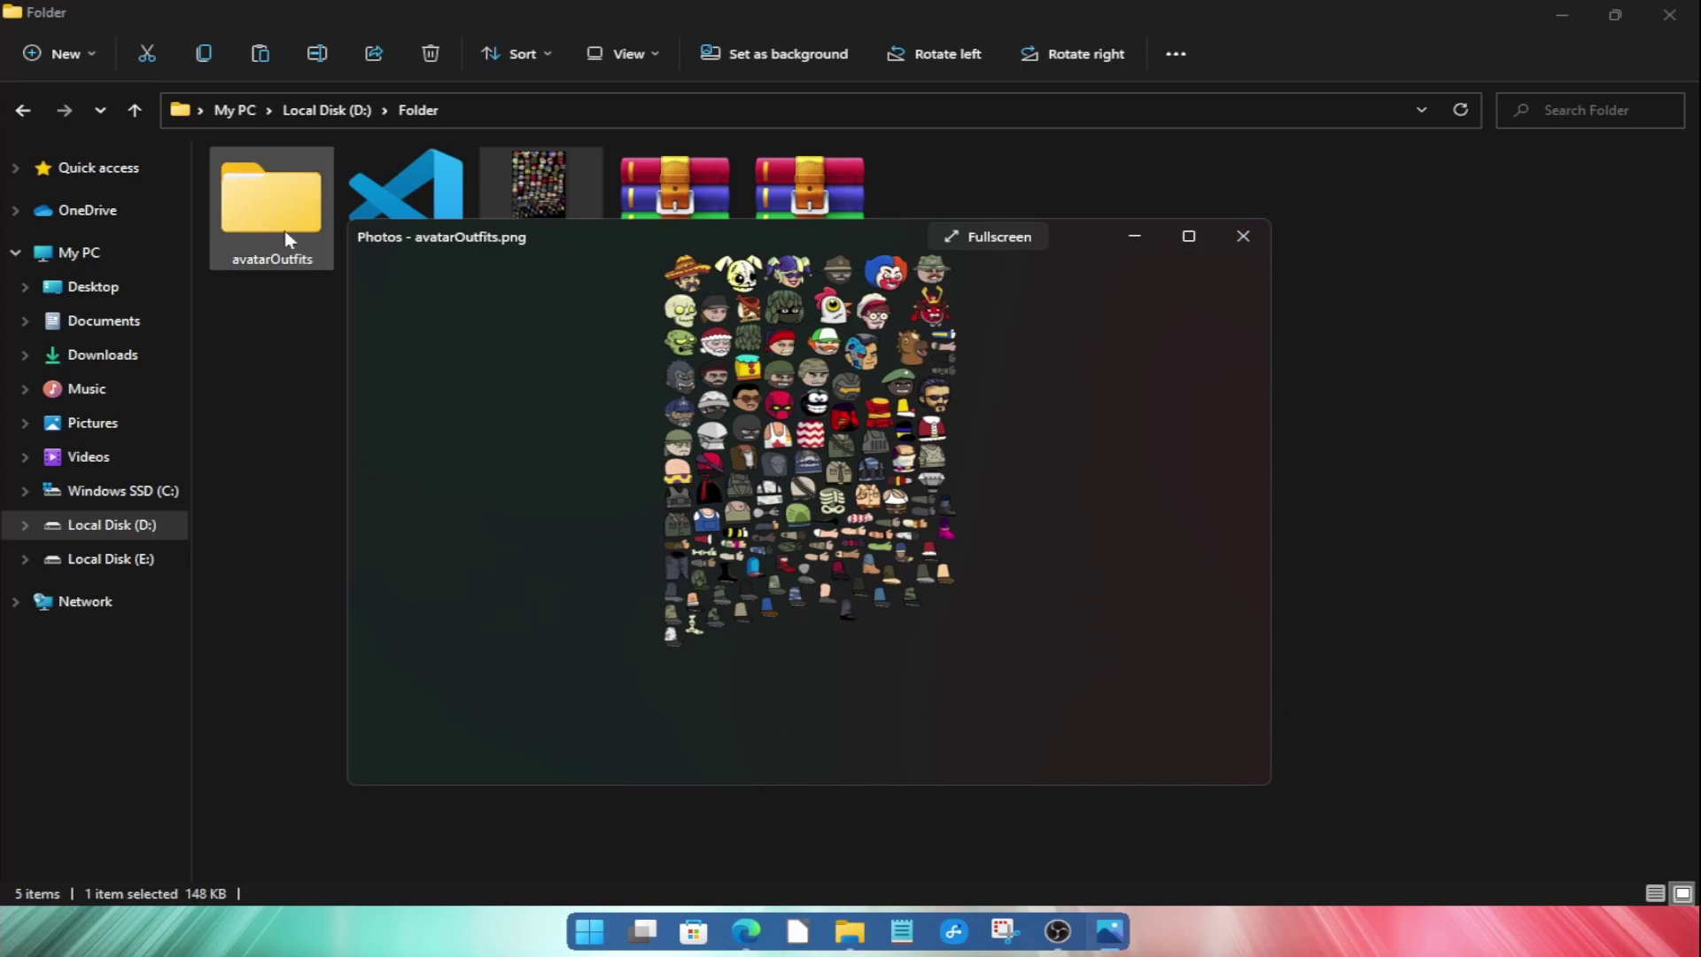
pyautogui.click(1135, 240)
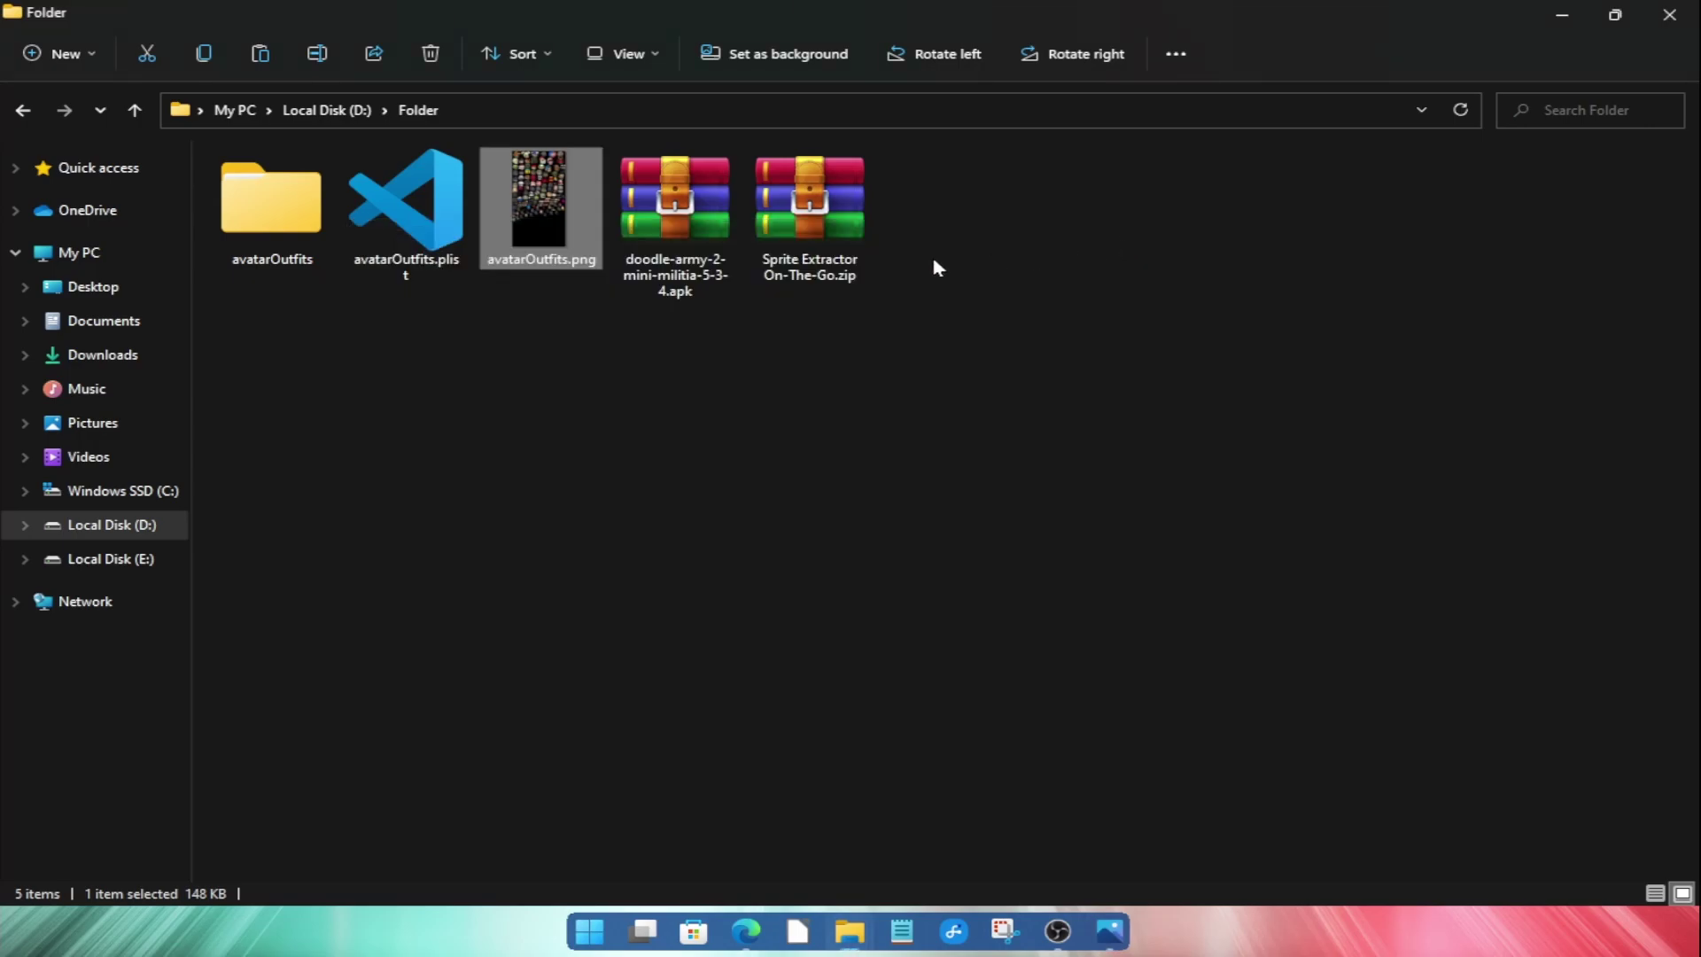
# - Browse the avatarOutfits folder, previewing aficionado_arm.png and the next sprites, then return to the parent folder
pyautogui.doubleClick(277, 213)
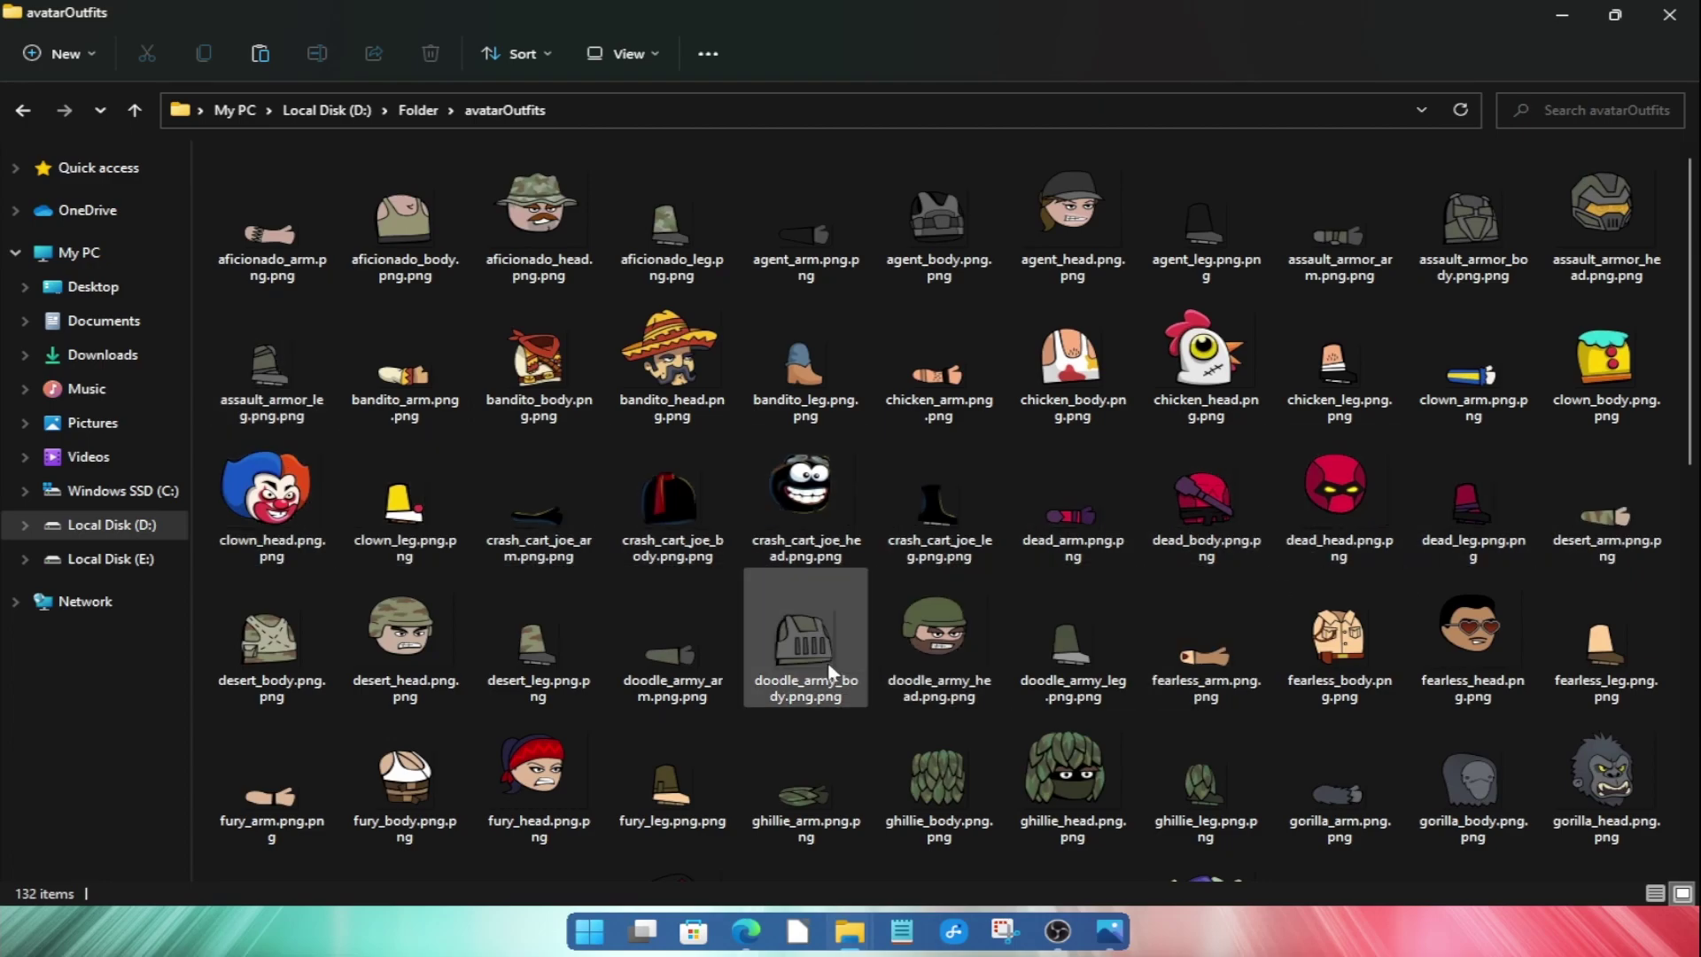
pyautogui.scroll(-10, 815, 672)
pyautogui.scroll(10, 827, 666)
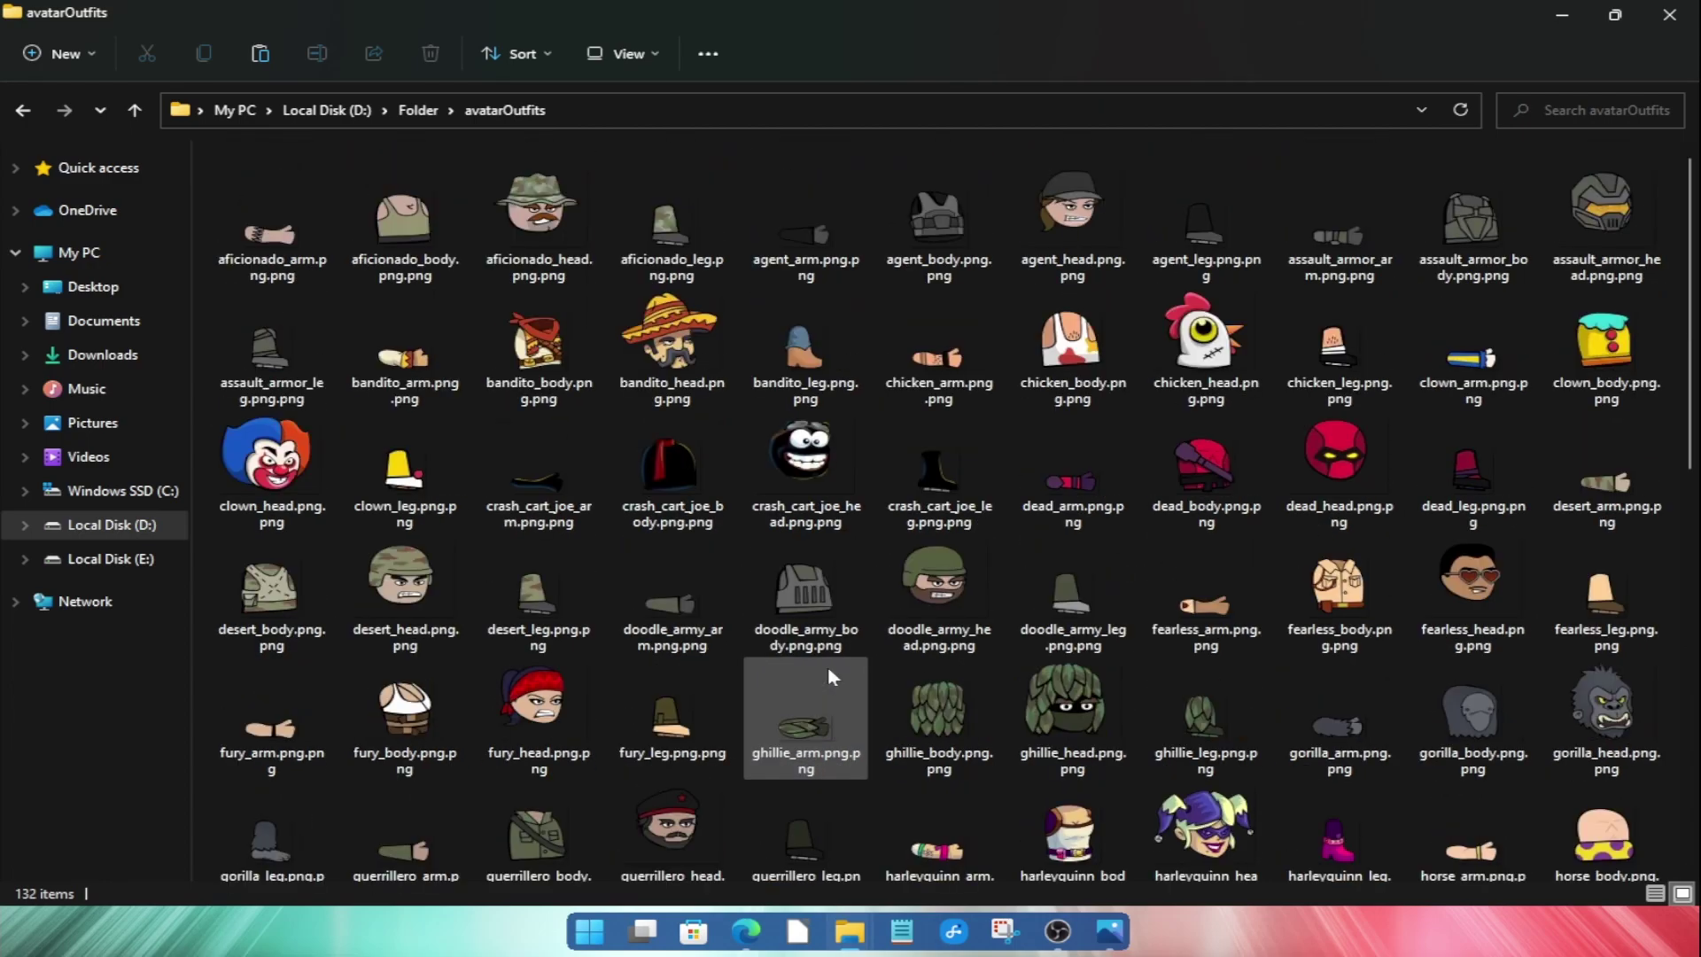
pyautogui.doubleClick(262, 251)
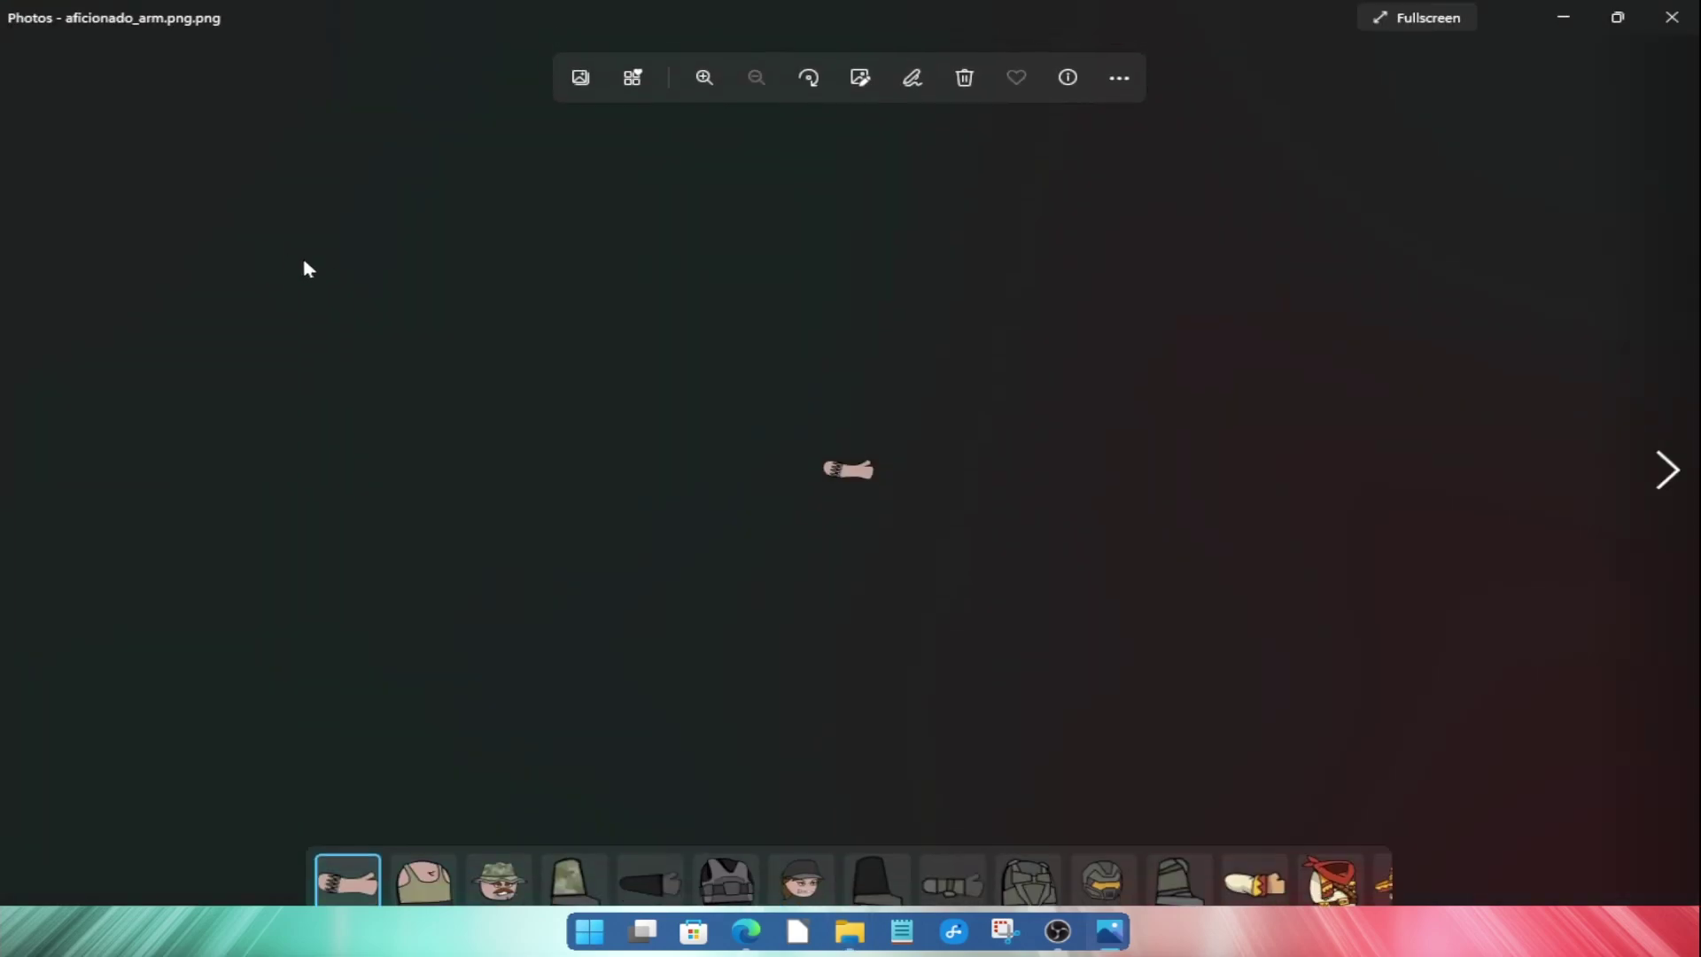
pyautogui.click(1668, 461)
pyautogui.click(1667, 461)
pyautogui.click(1667, 461)
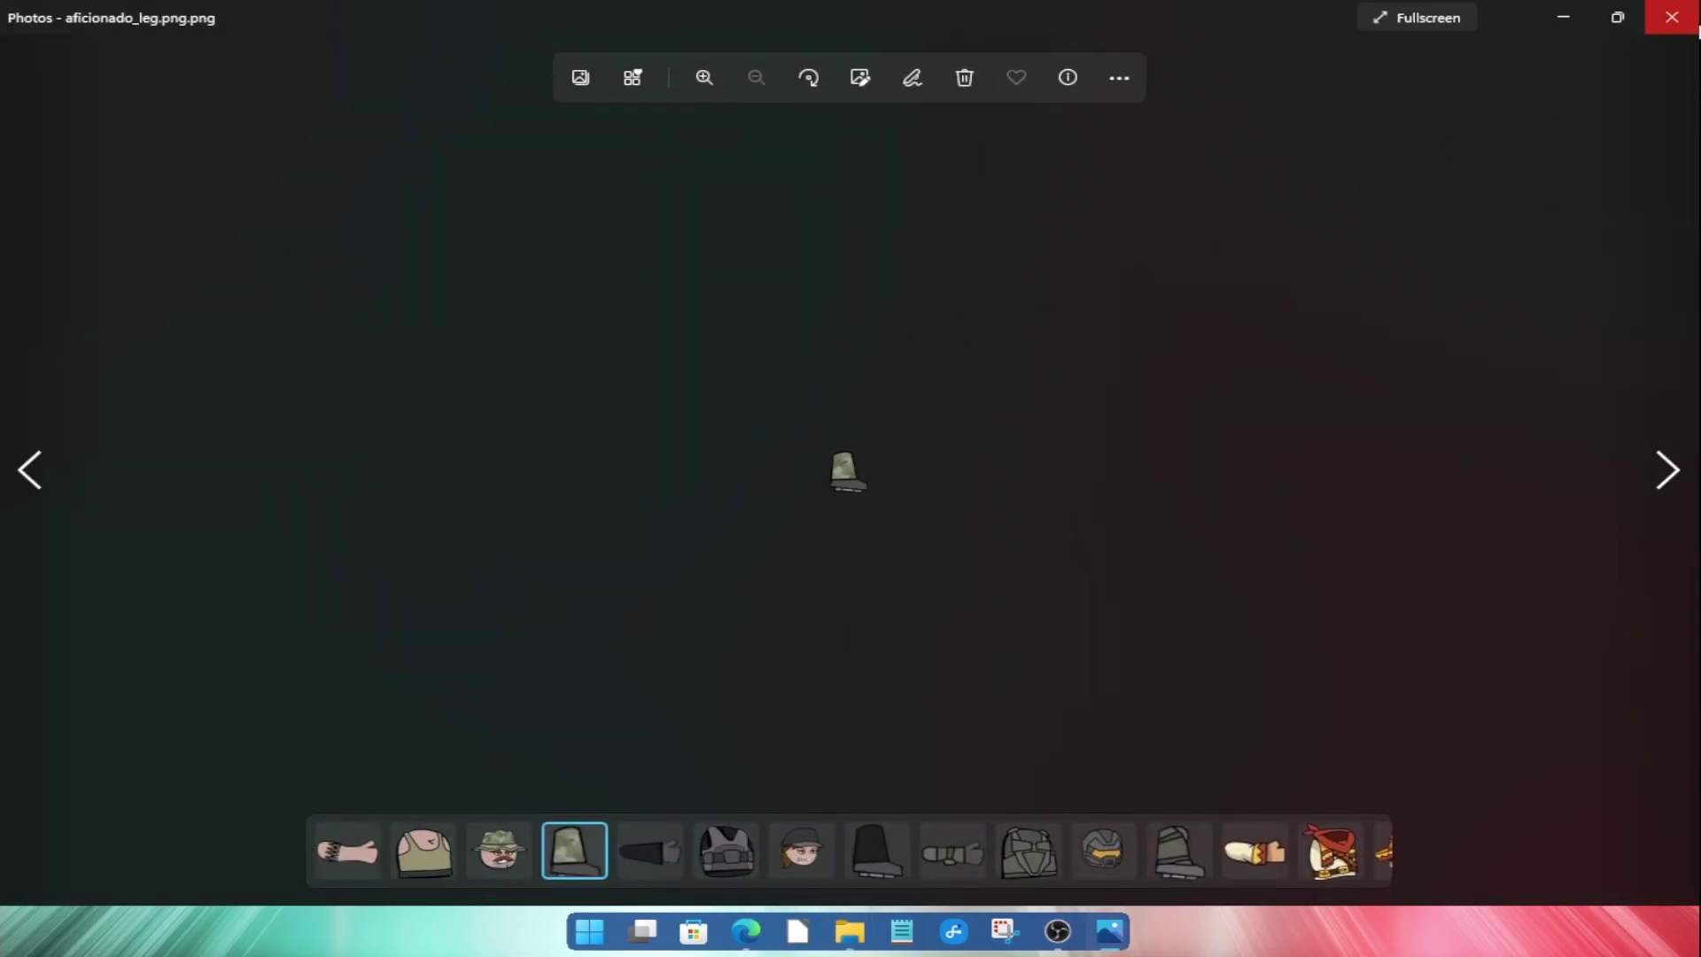
pyautogui.click(1671, 17)
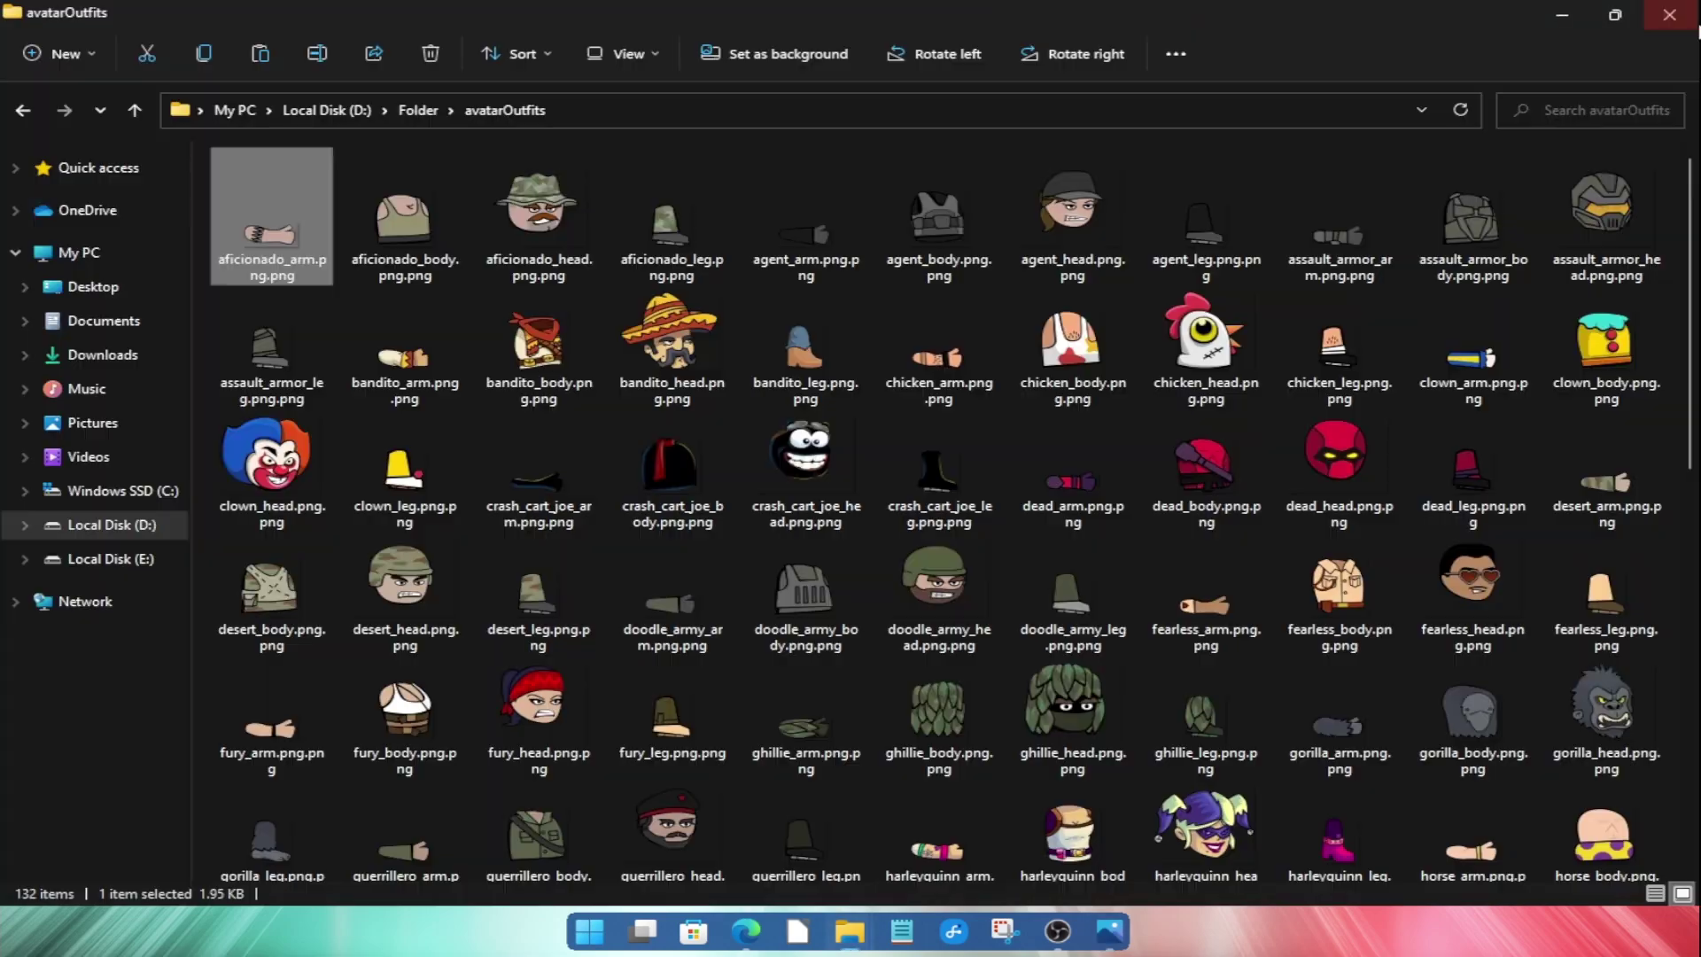
pyautogui.click(136, 113)
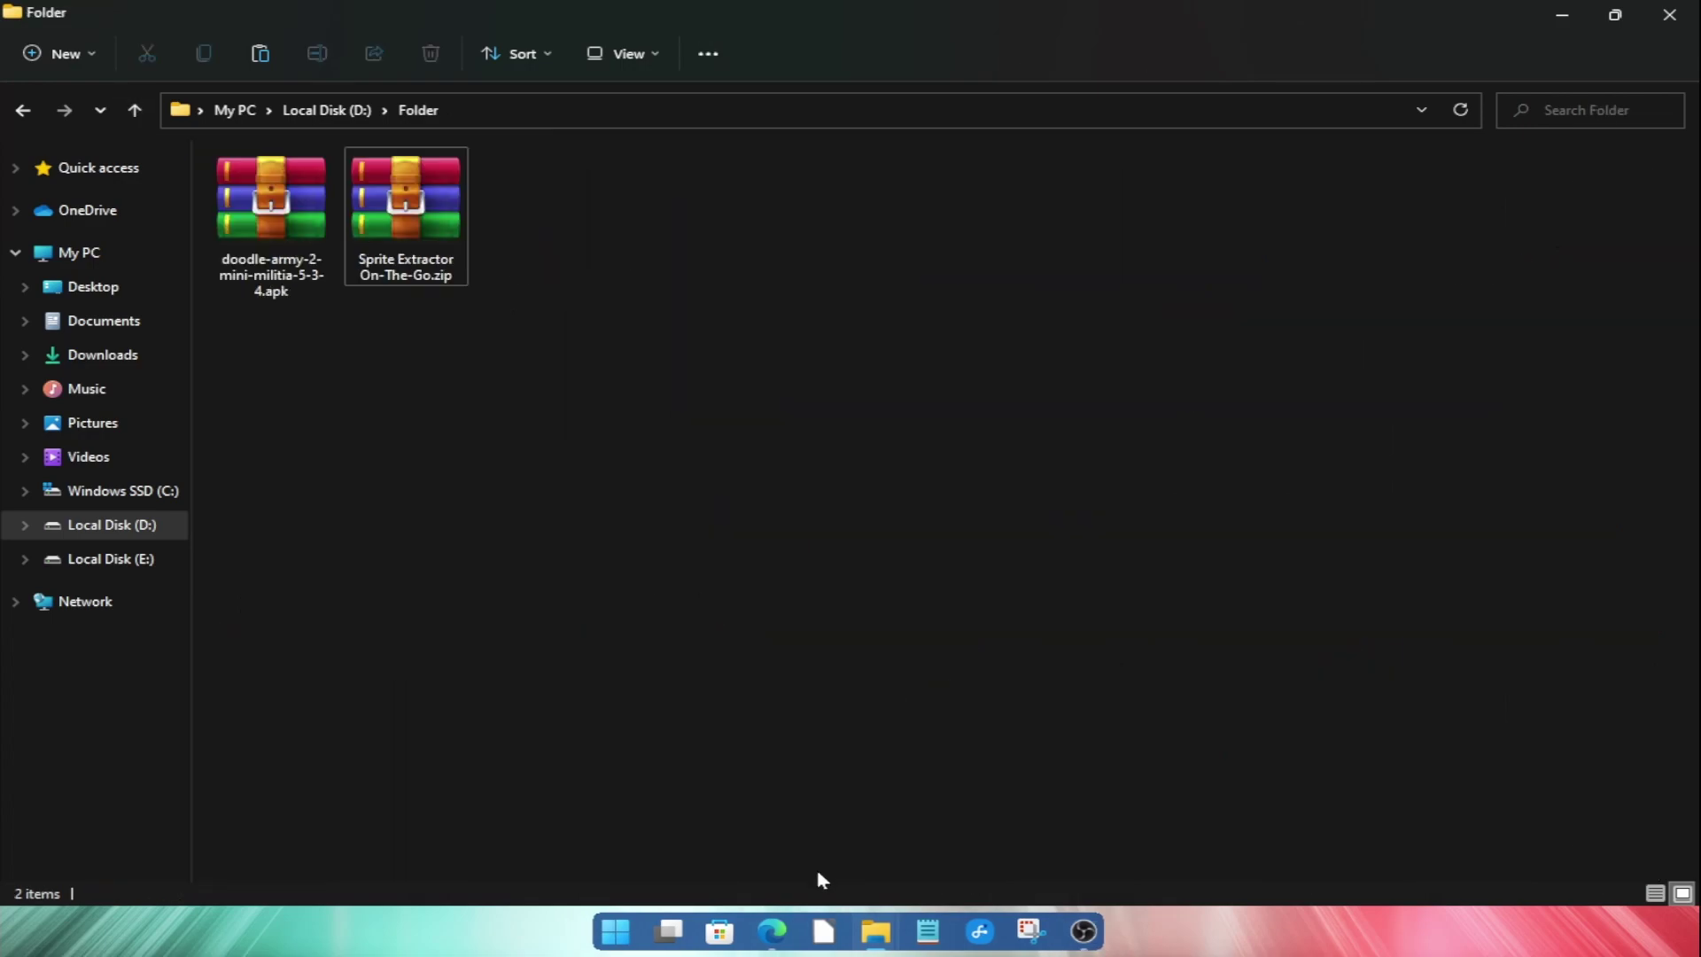
# - Bring up the Sprite-Extractor-On-The-Go GitHub page and scroll to its README Download and Installation sections
pyautogui.click(770, 930)
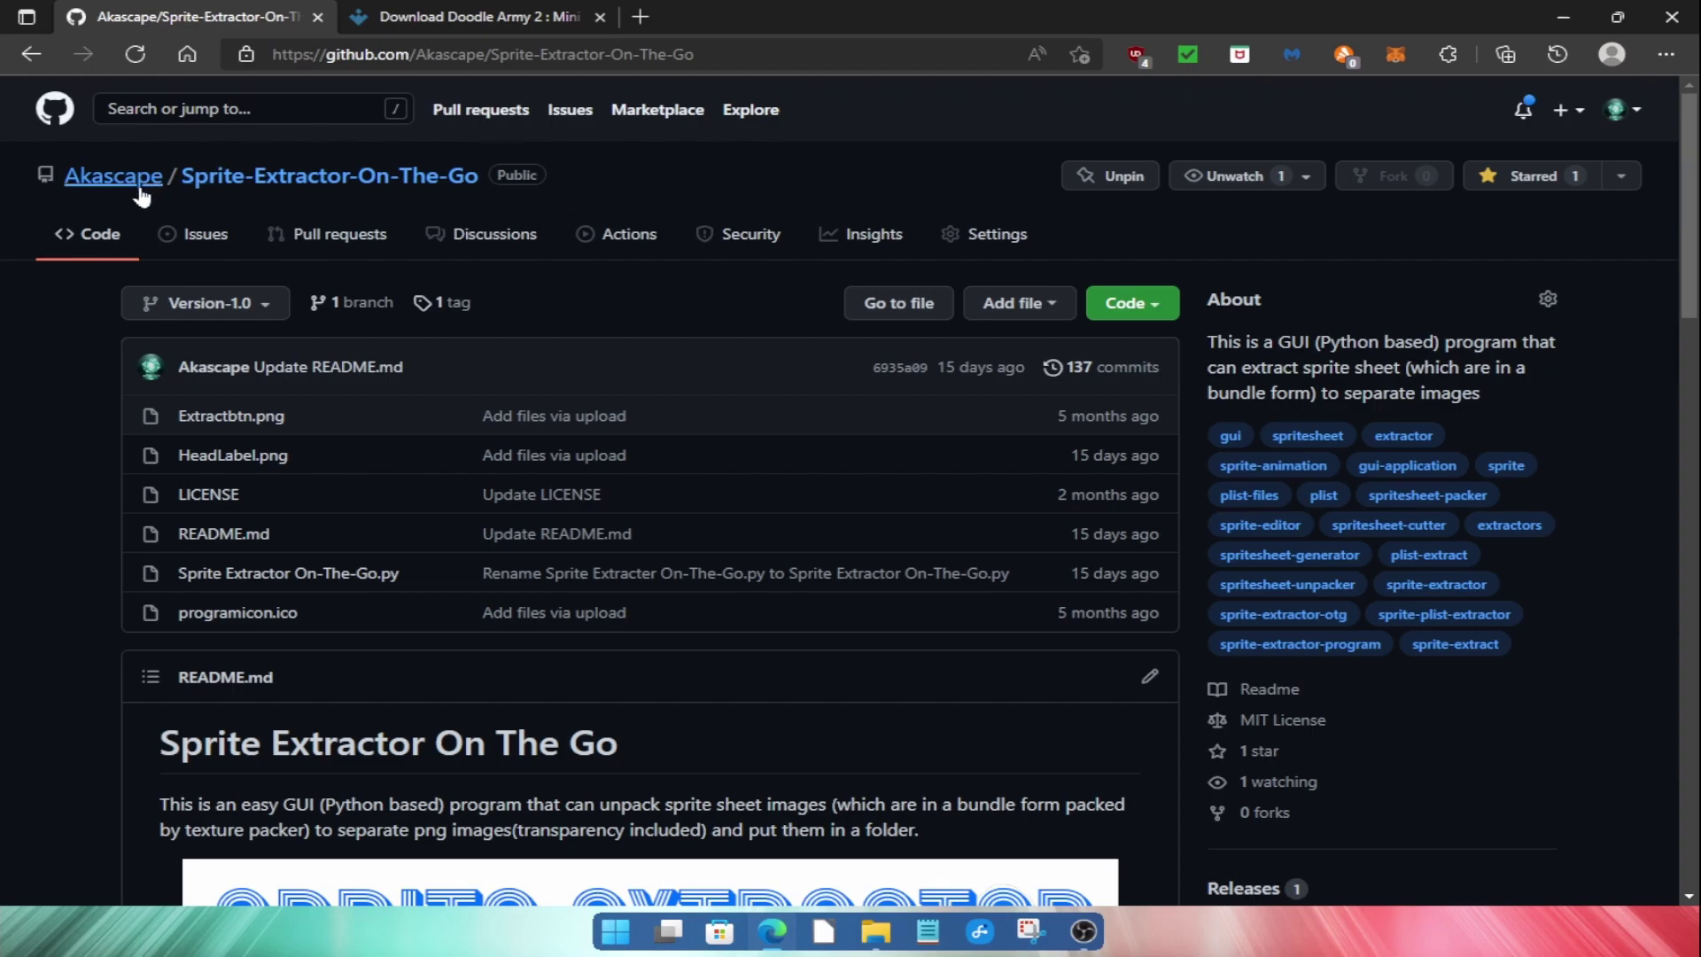
pyautogui.moveTo(159, 193)
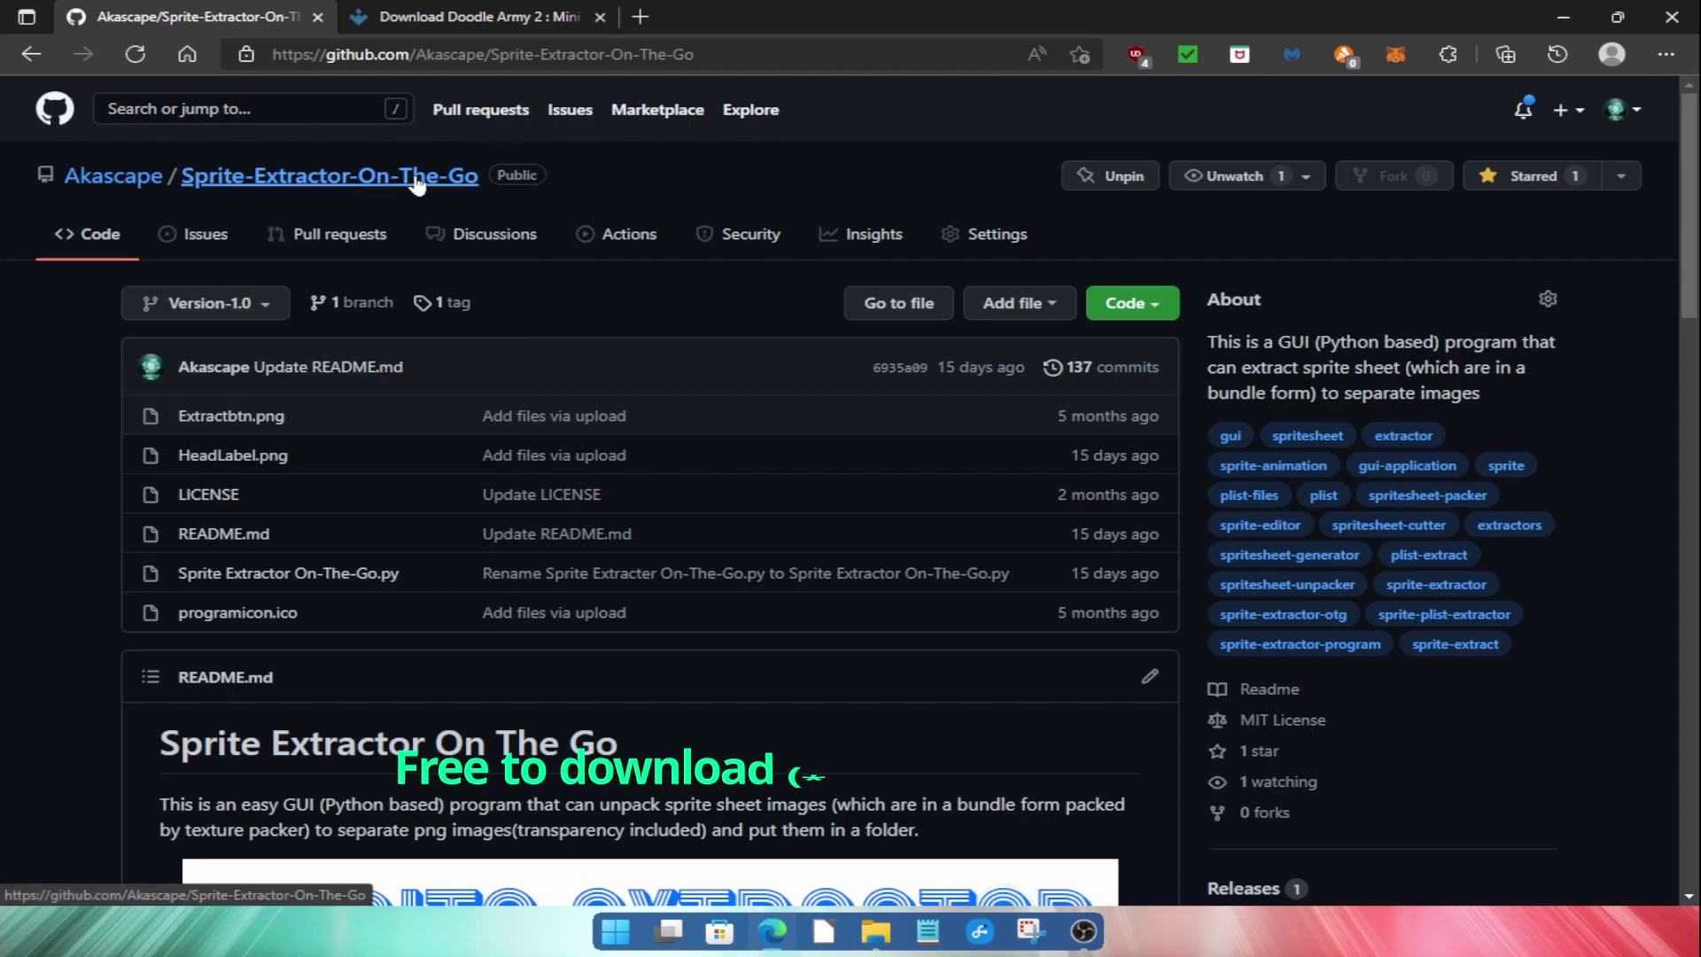
pyautogui.scroll(-5, 449, 447)
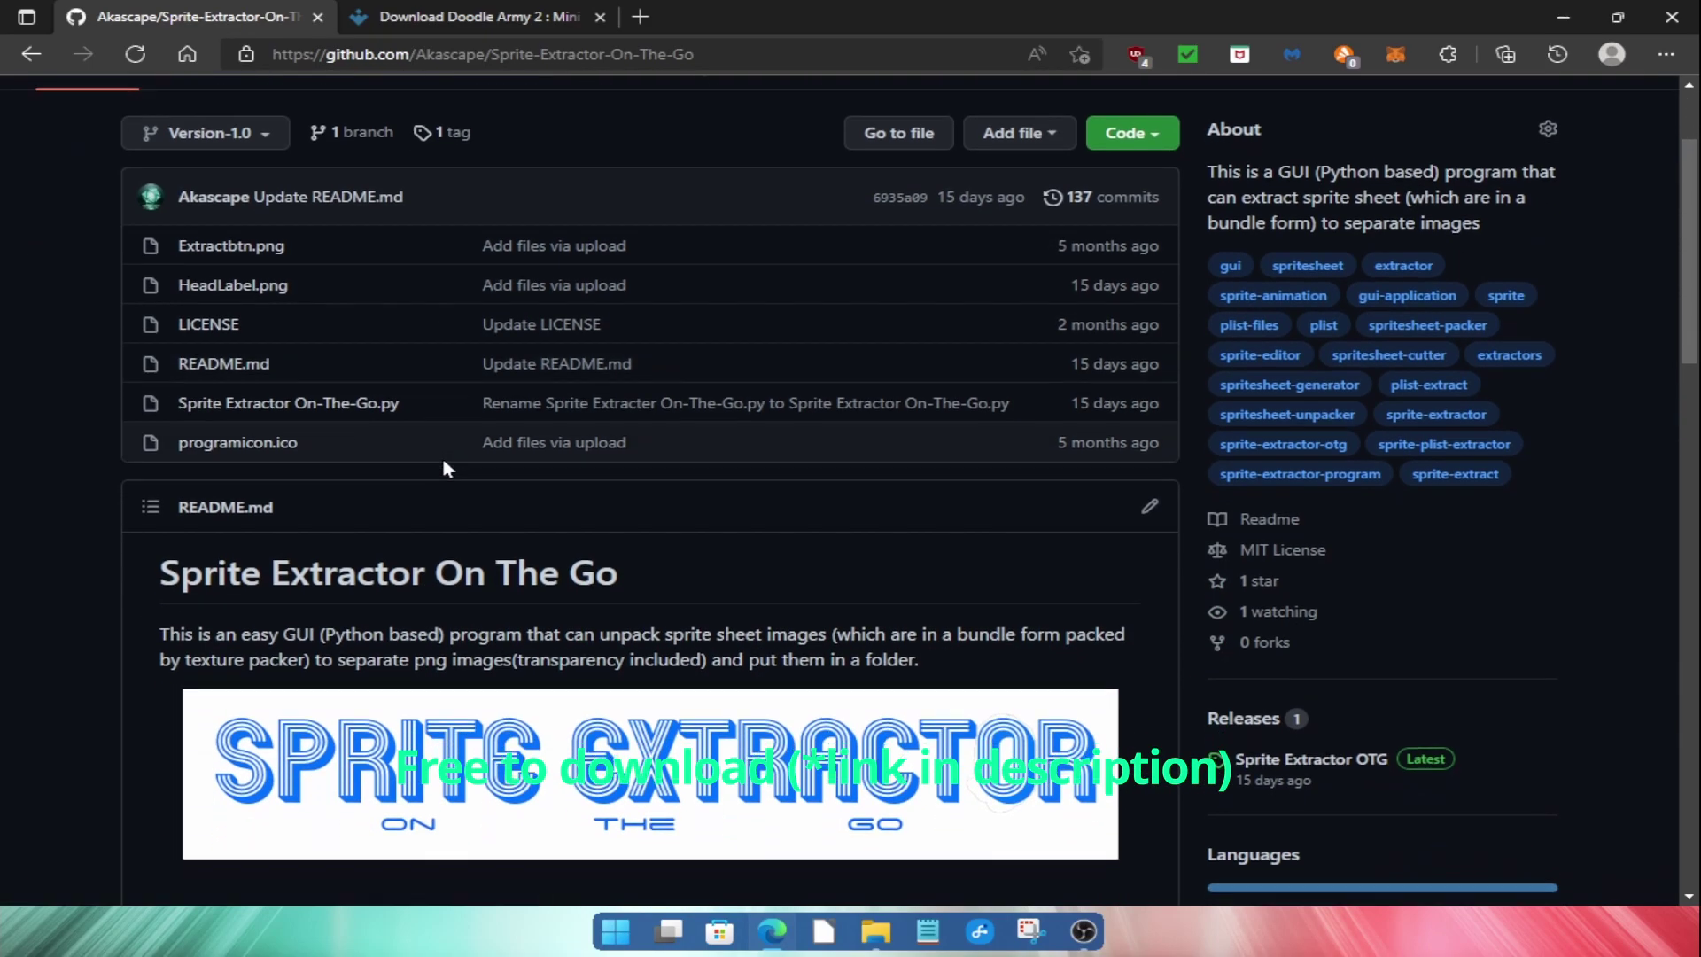
pyautogui.scroll(-3, 446, 467)
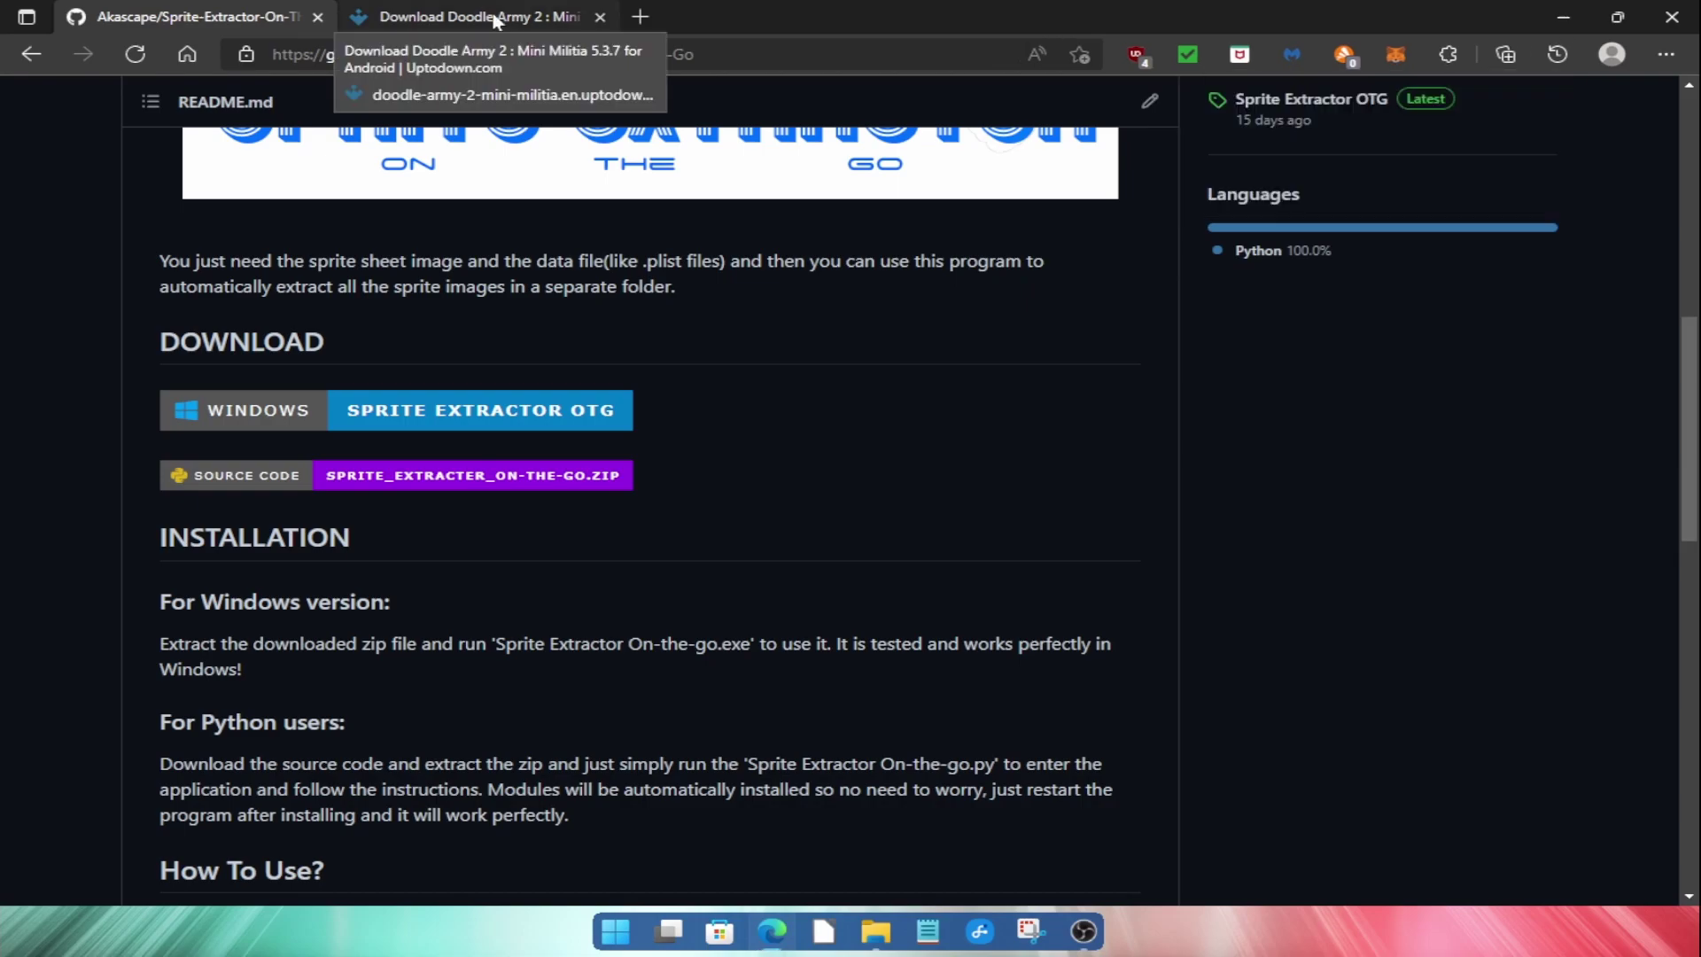
# - Show the Uptodown Doodle Army 2 : Mini Militia page, then minimize the browser
pyautogui.click(407, 17)
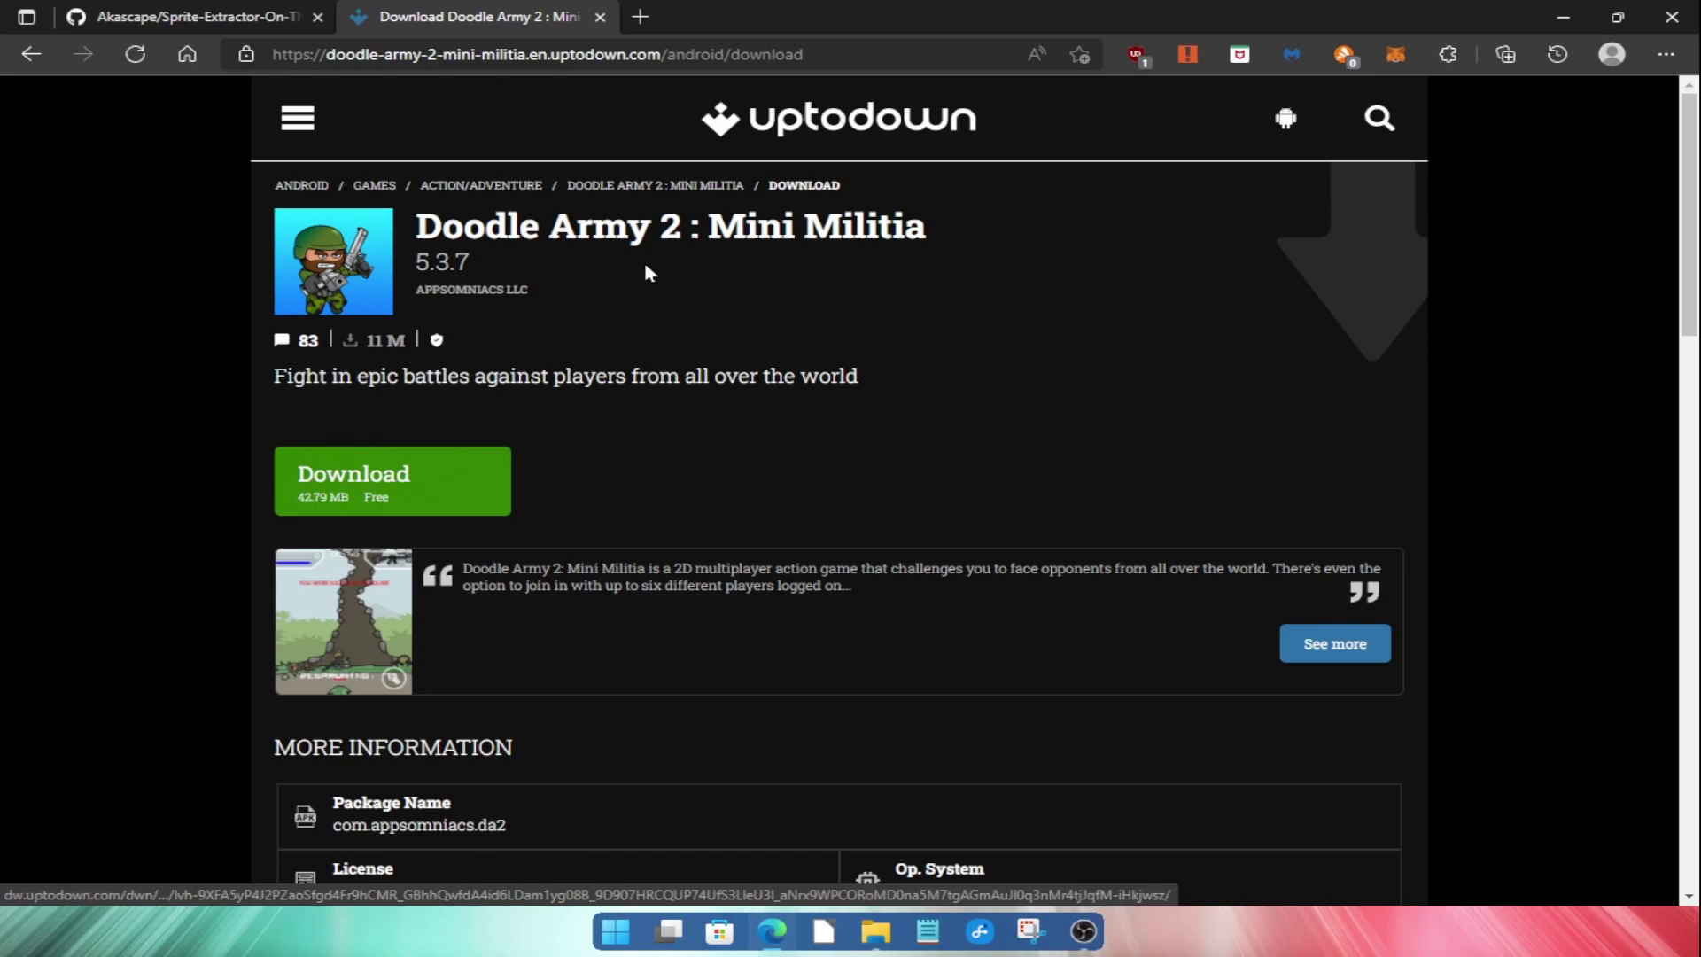
pyautogui.click(1565, 19)
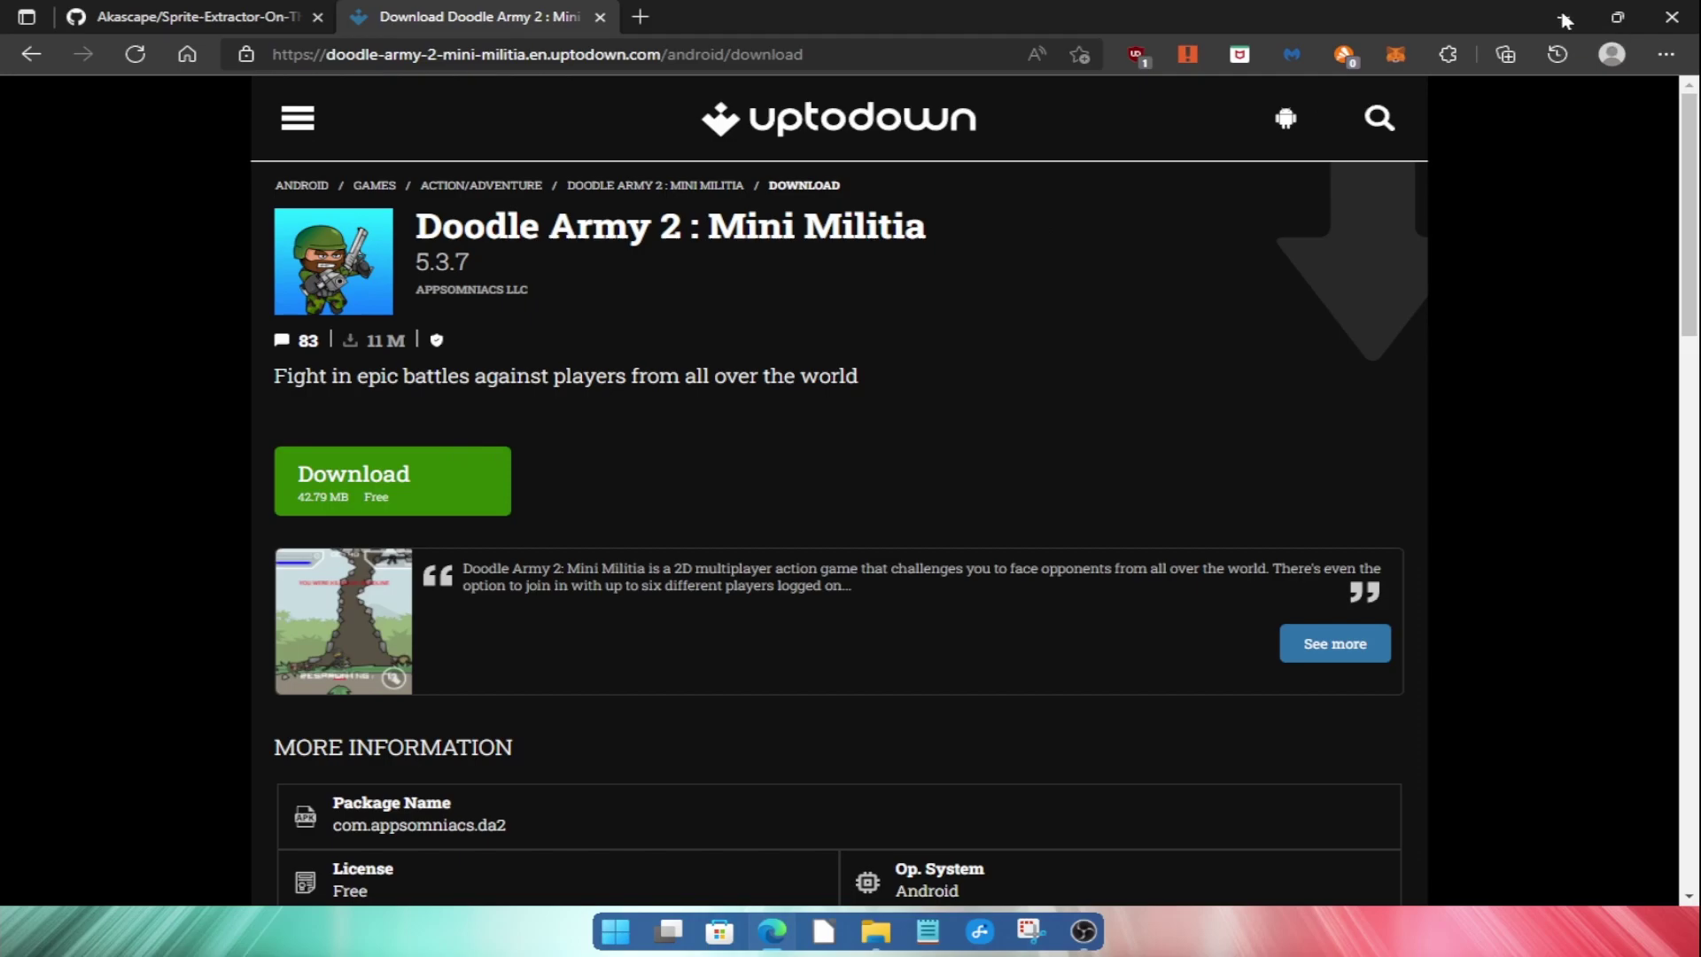
# - Open the doodle-army APK in WinRAR, extract it to doodle-army-2-mini-militia-5-3-4, and close WinRAR
pyautogui.click(304, 279)
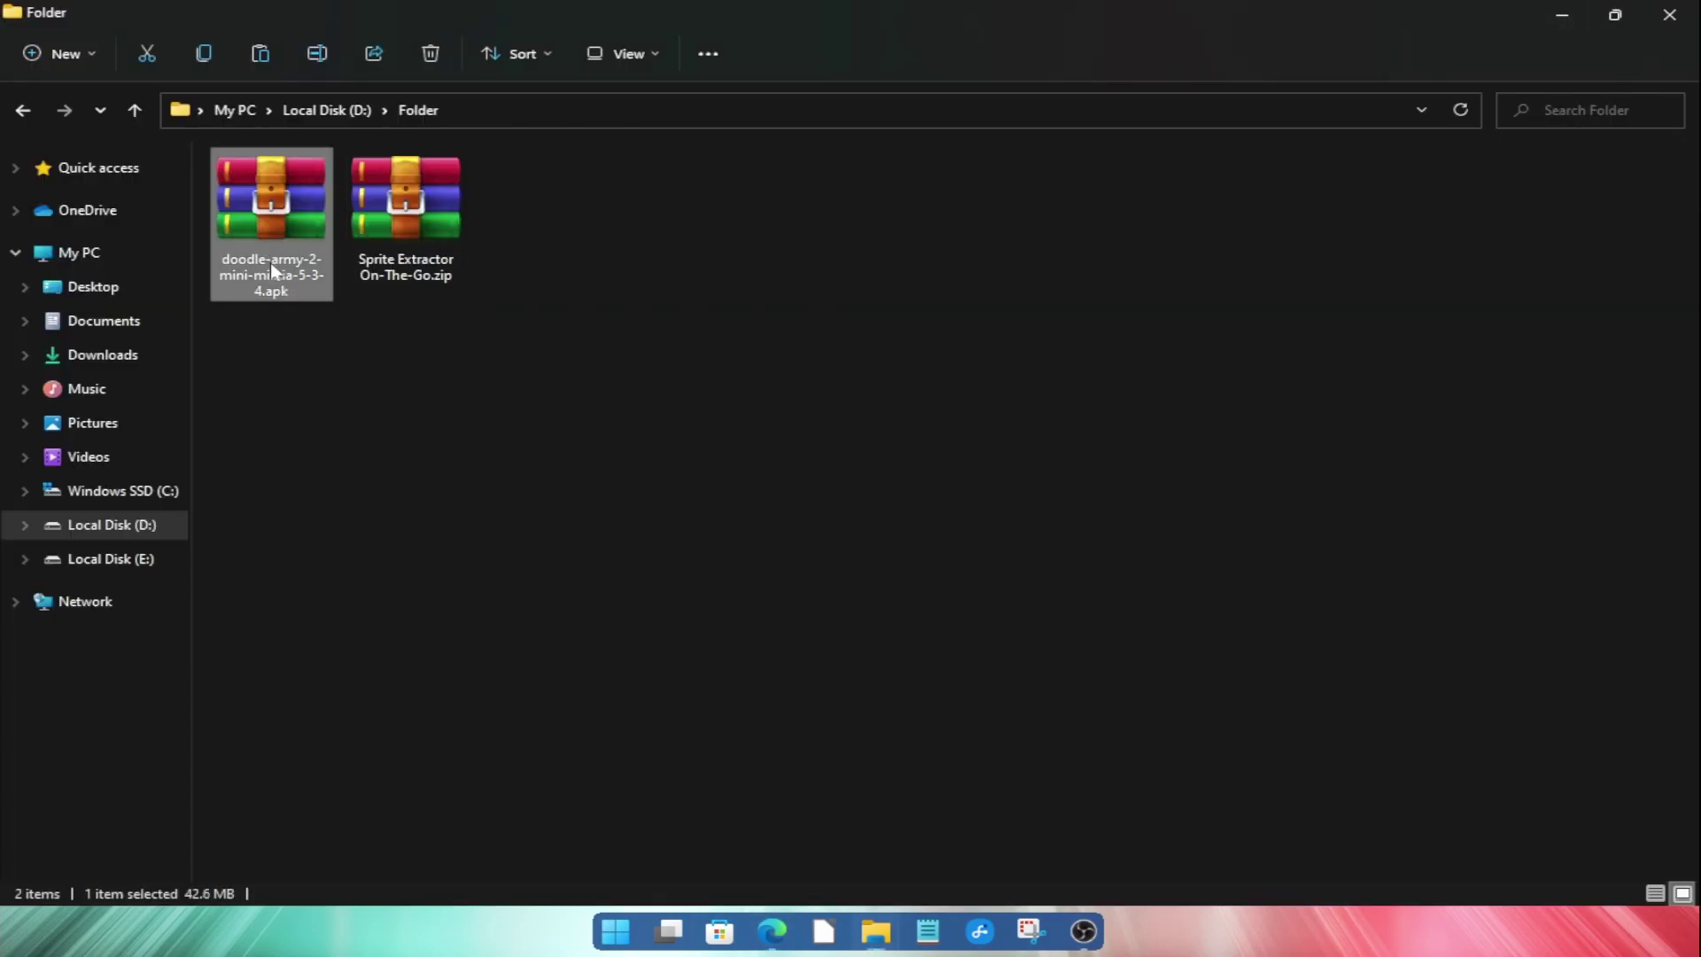
pyautogui.click(404, 392)
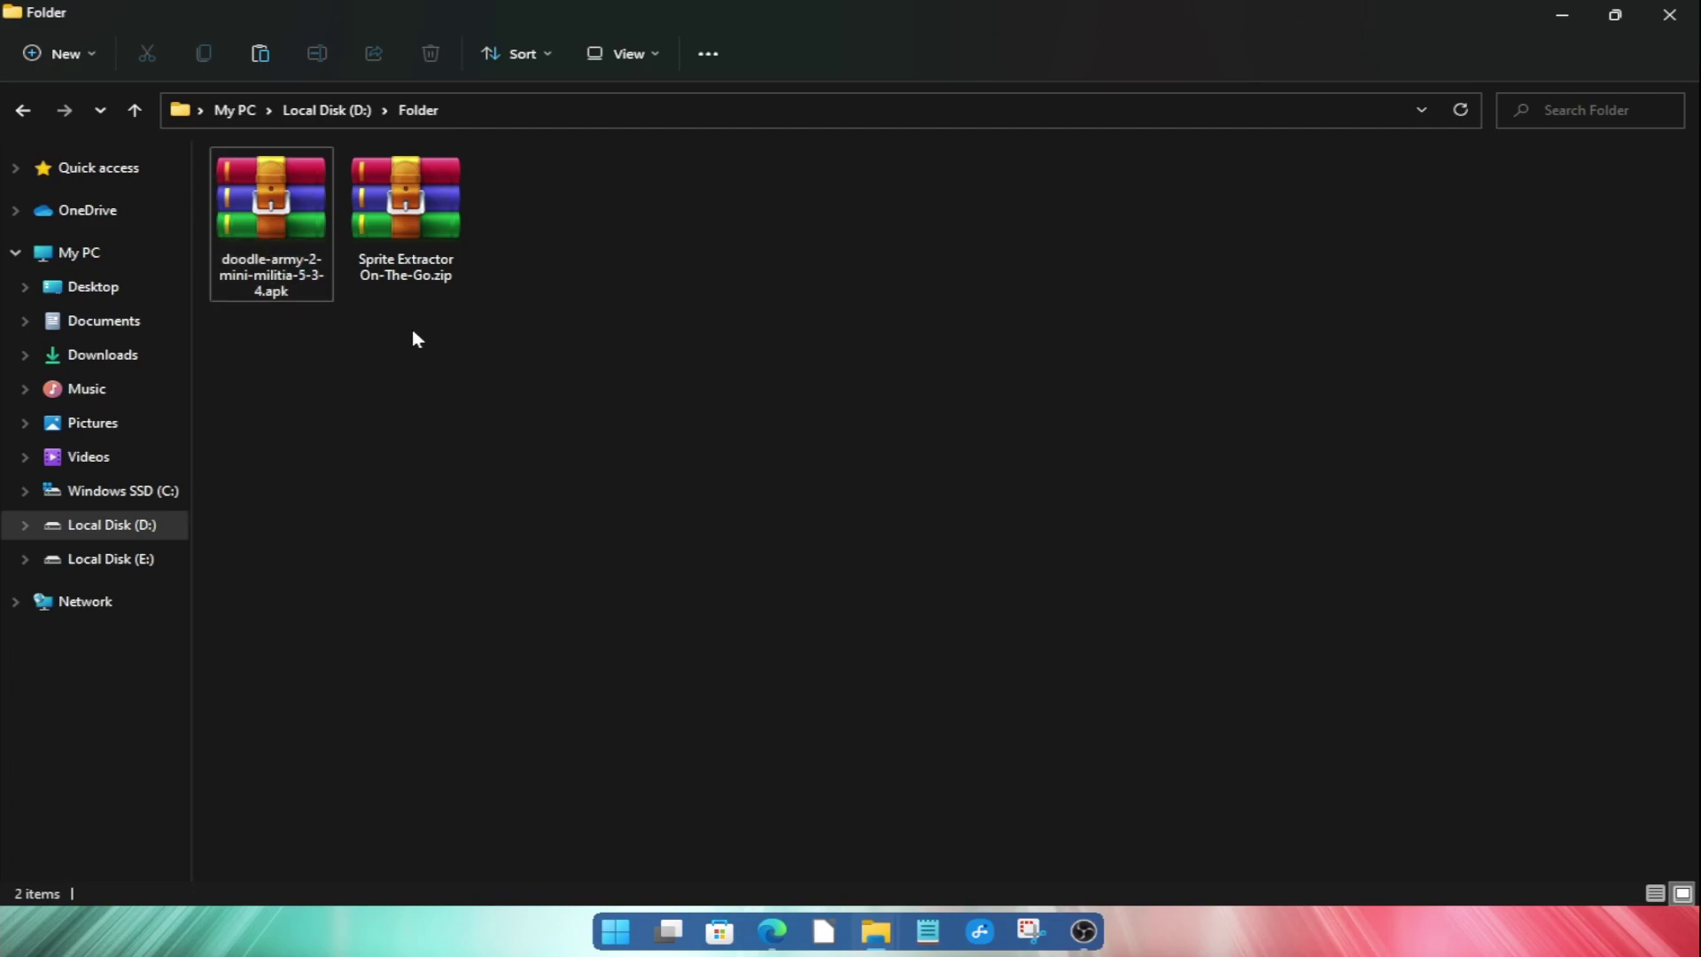
pyautogui.rightClick(246, 229)
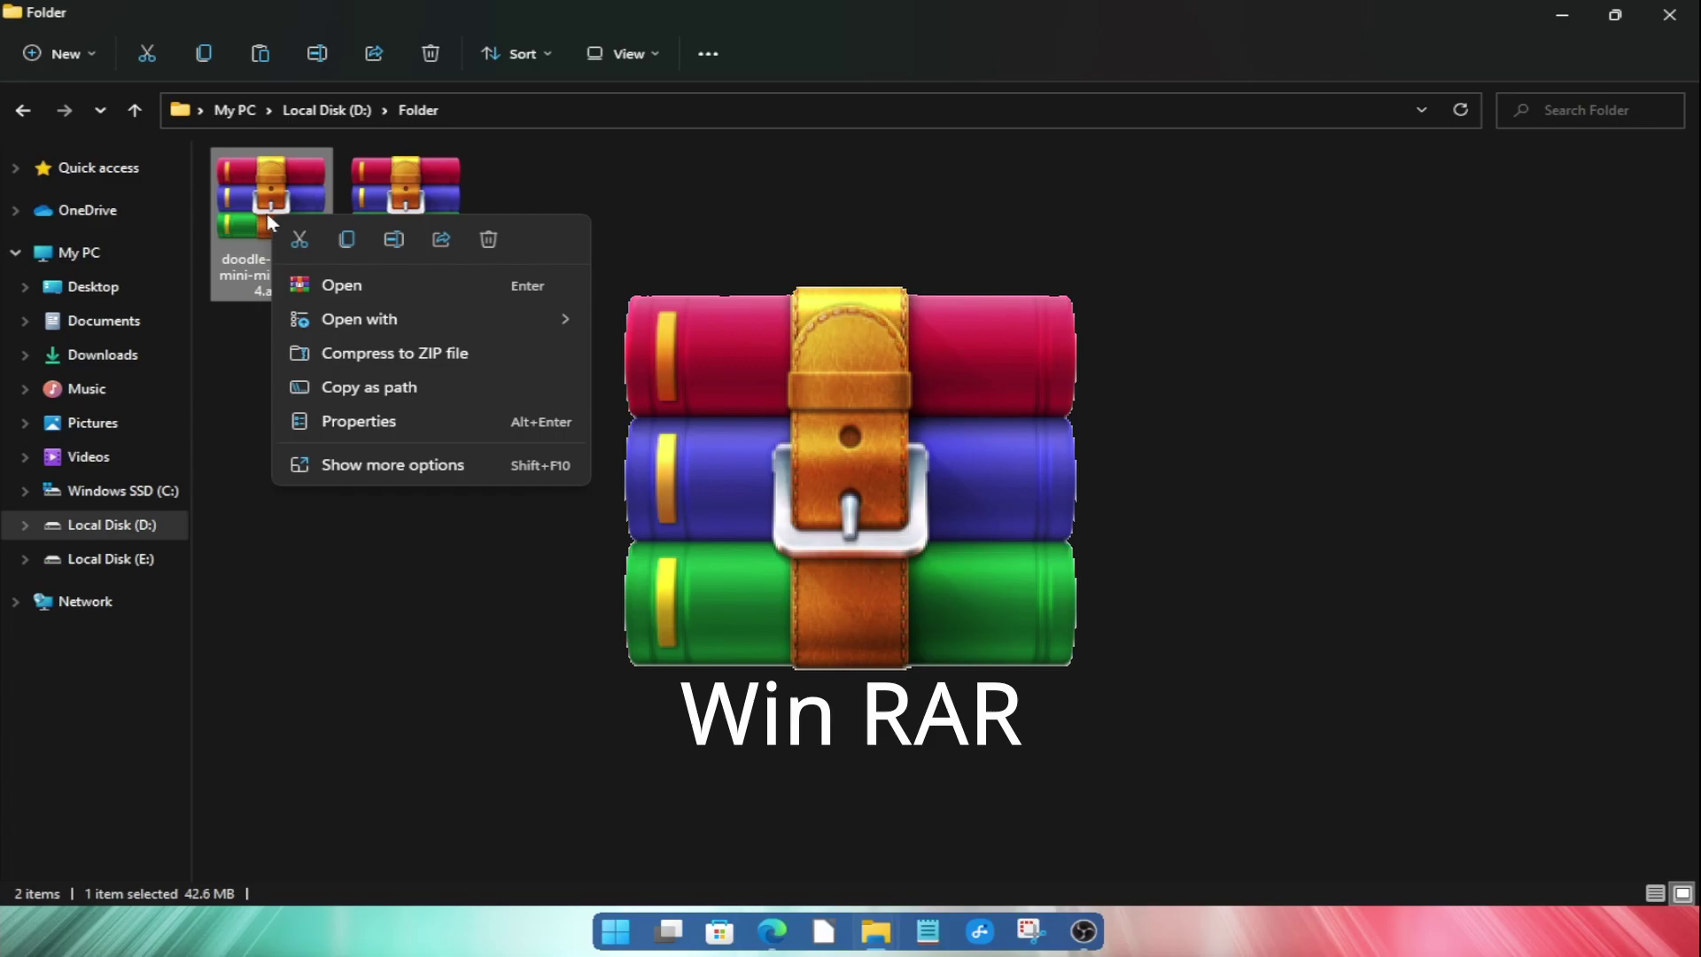
pyautogui.click(327, 285)
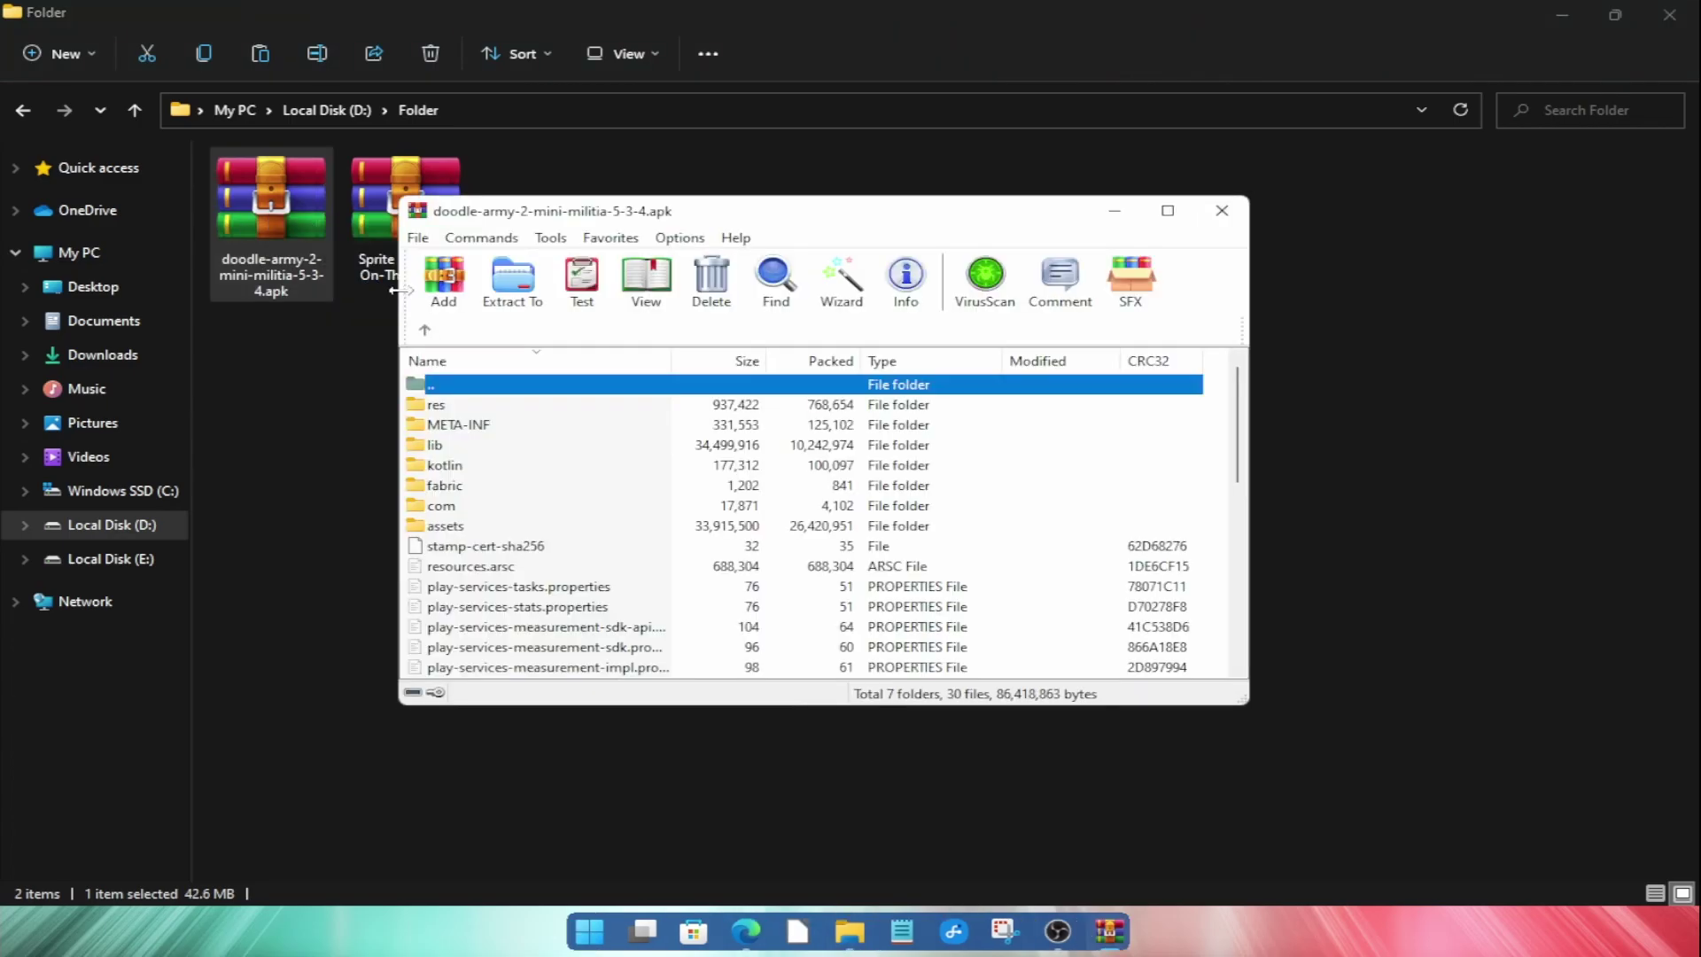
pyautogui.click(514, 282)
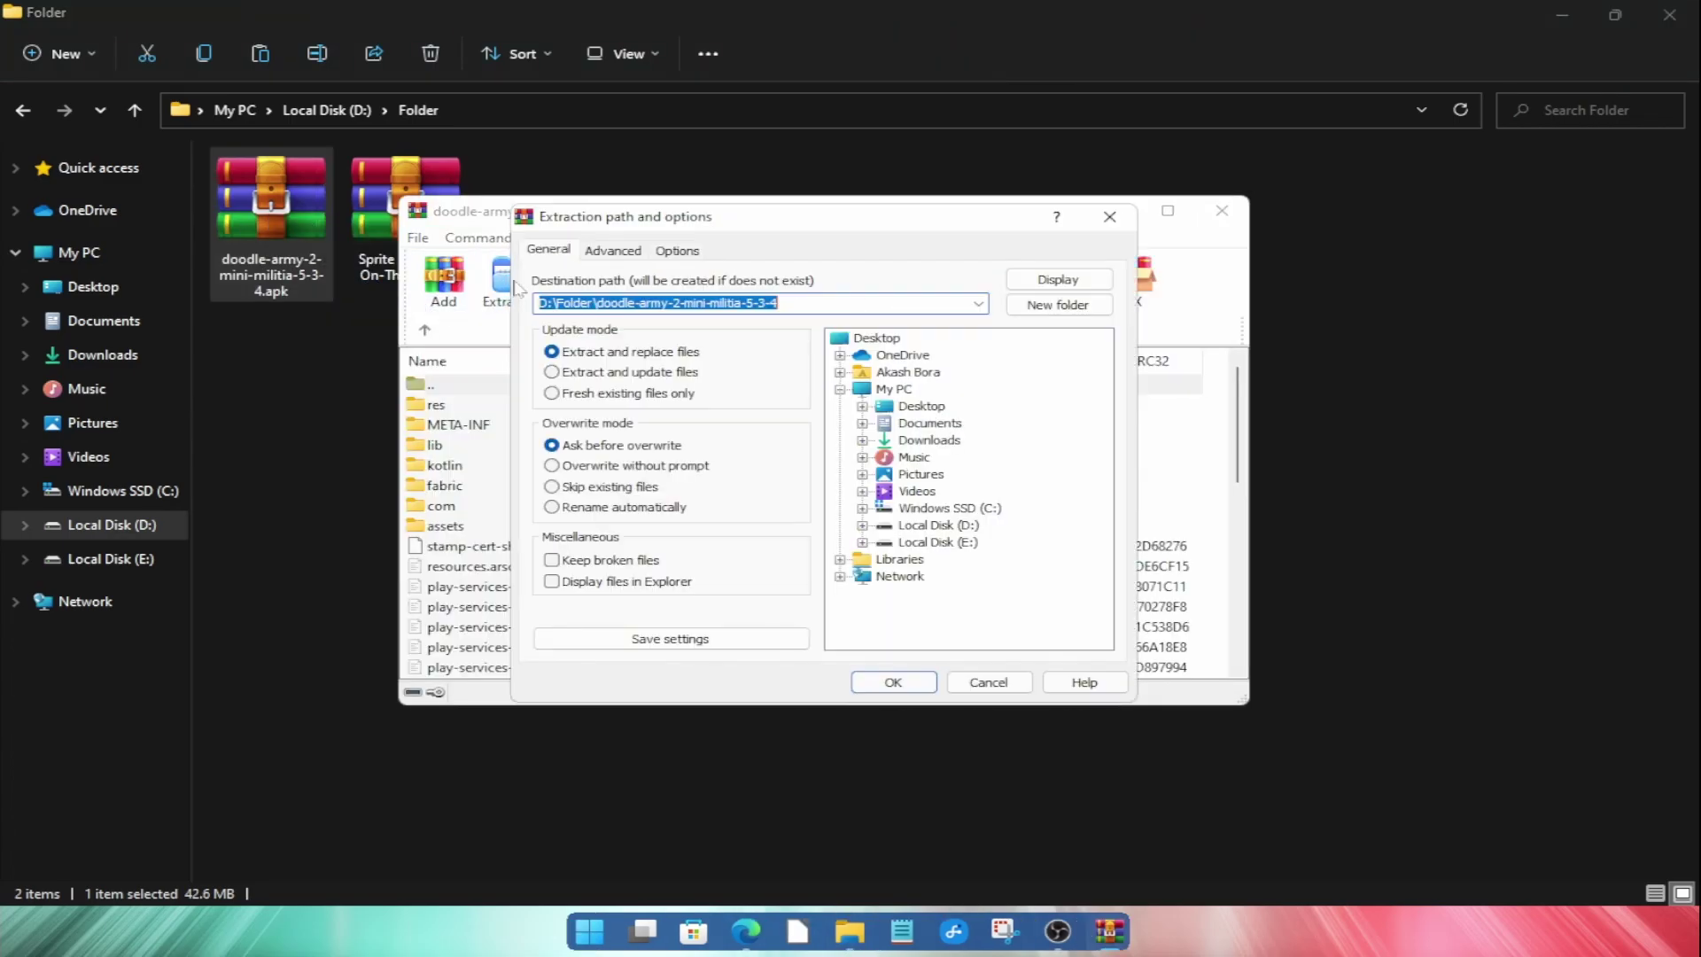
pyautogui.click(893, 682)
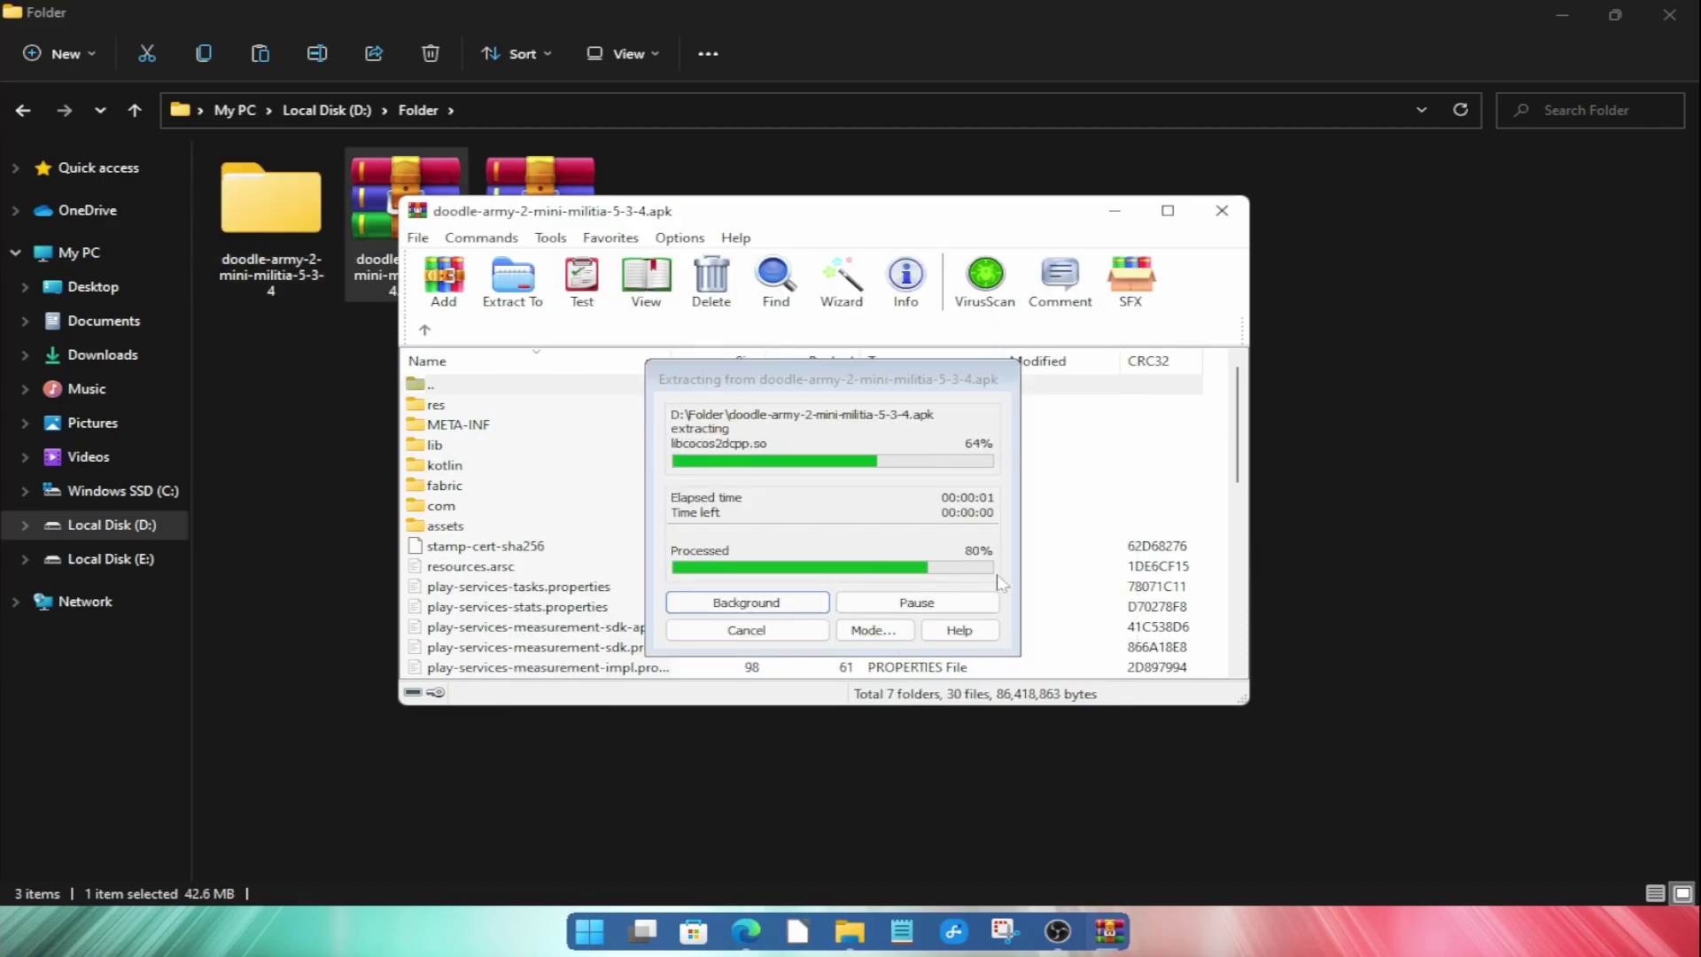
pyautogui.click(1222, 210)
pyautogui.click(395, 328)
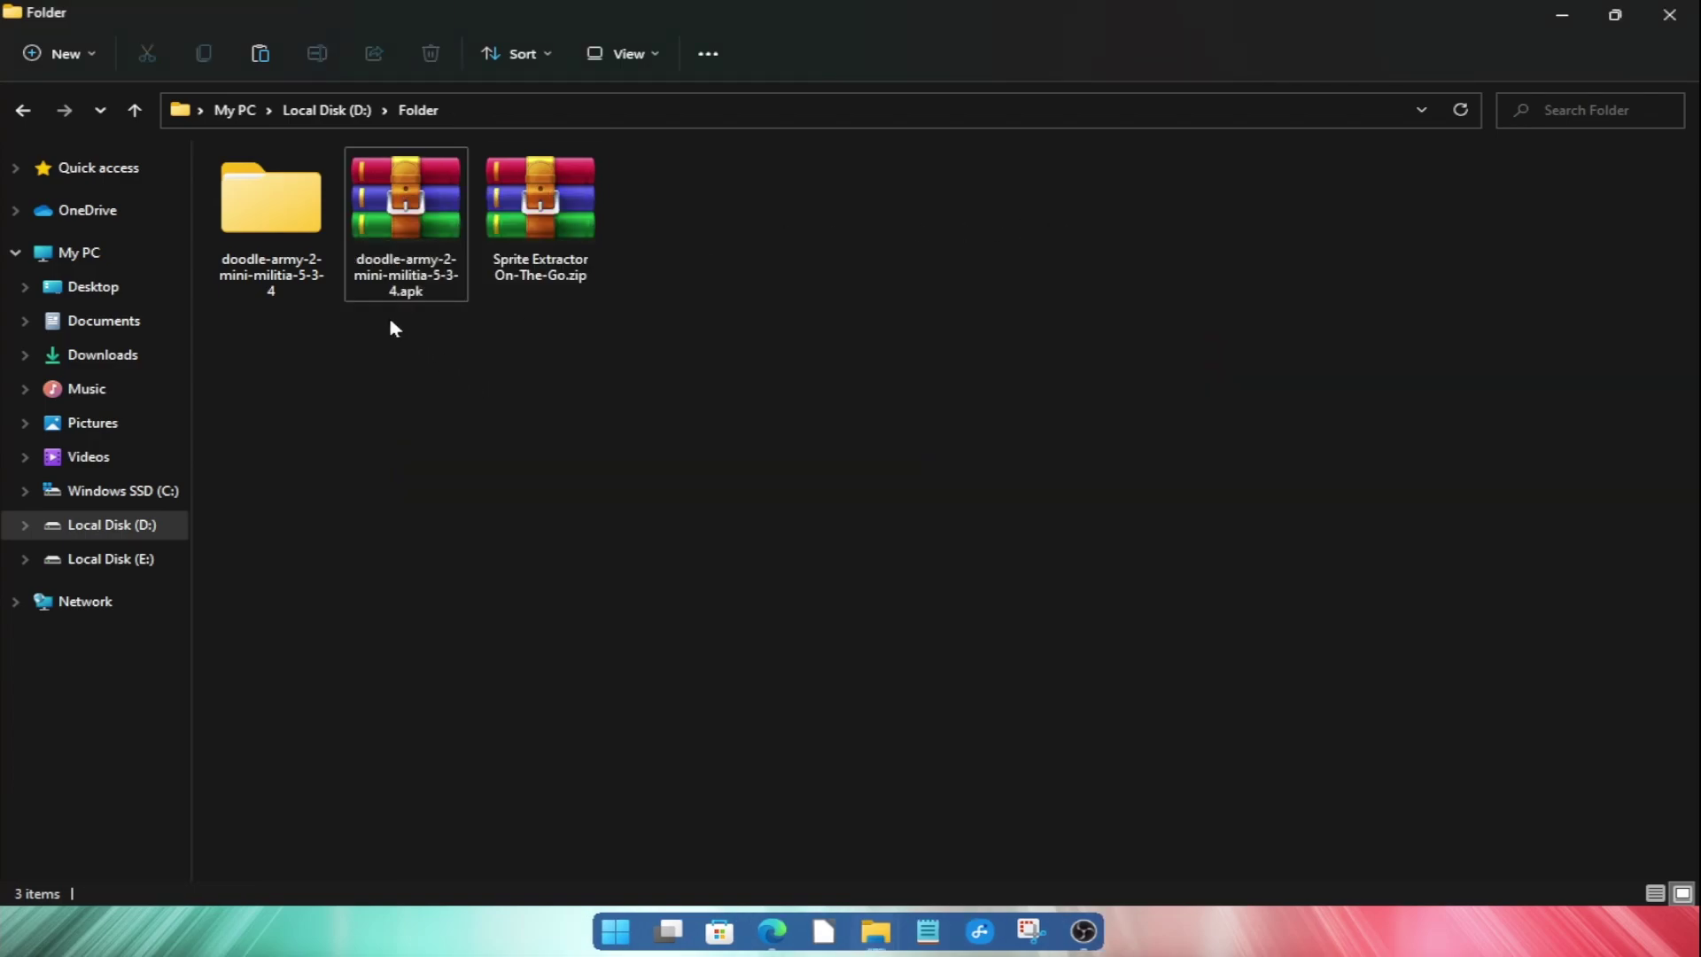
# - Open doodle-army-2-mini-militia-5-3-4 > assets > unpack and scroll through its Armory and Avatar files
pyautogui.click(289, 256)
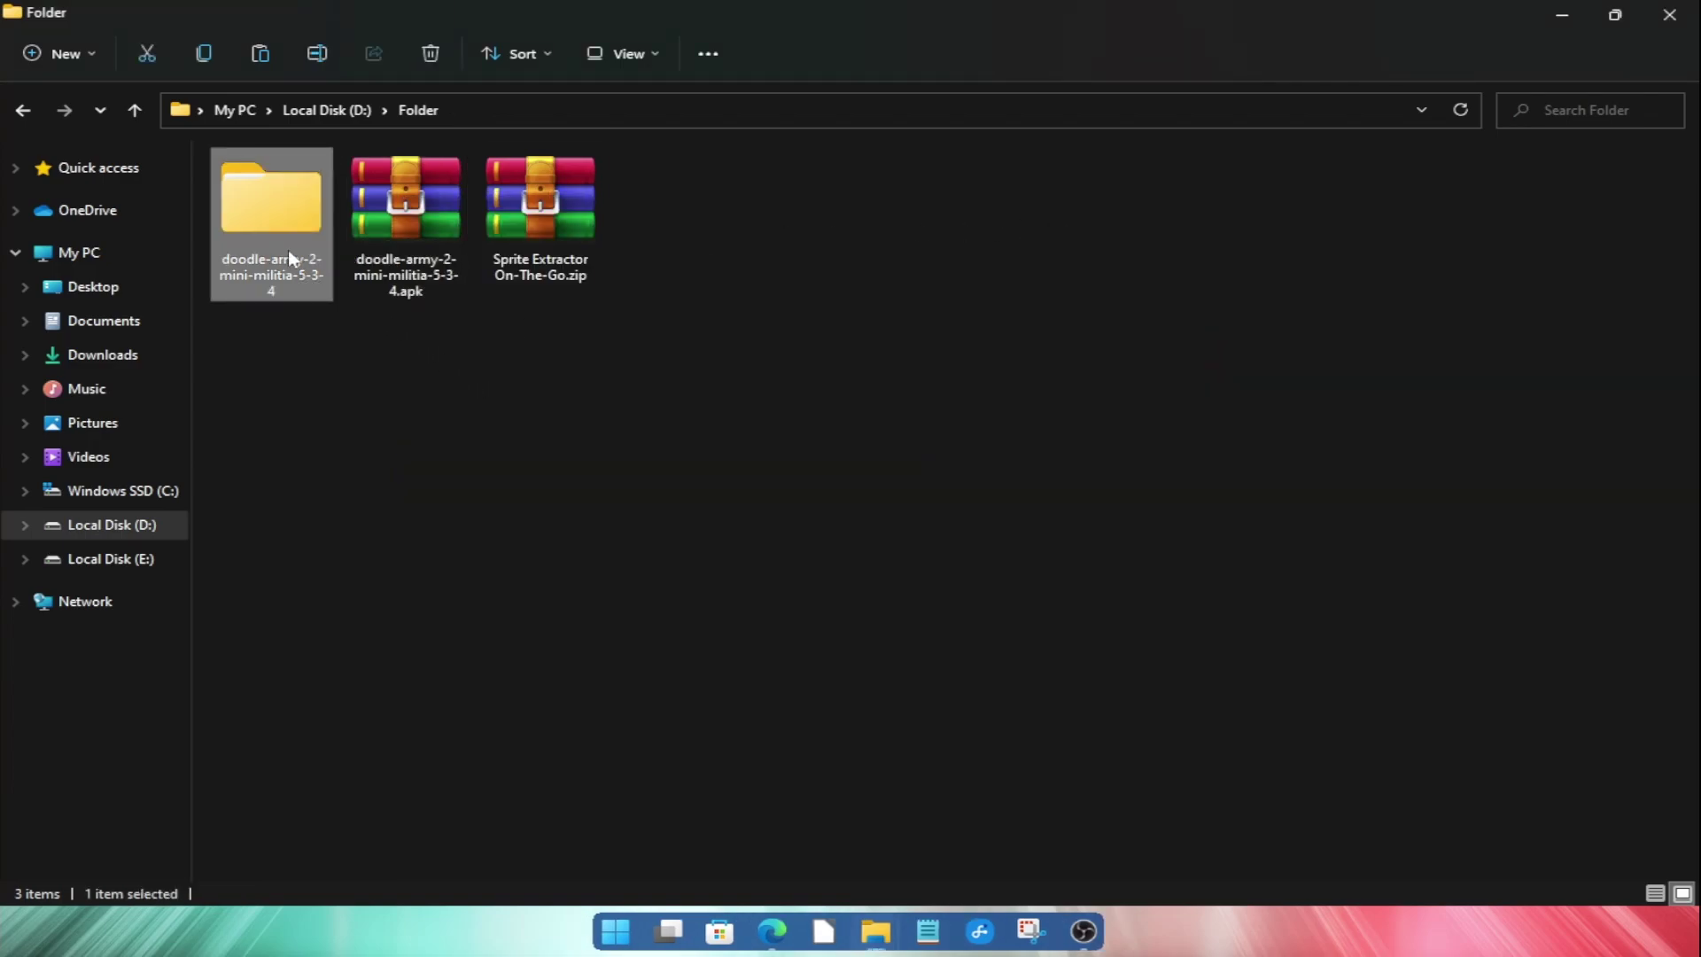
pyautogui.doubleClick(289, 257)
pyautogui.doubleClick(271, 190)
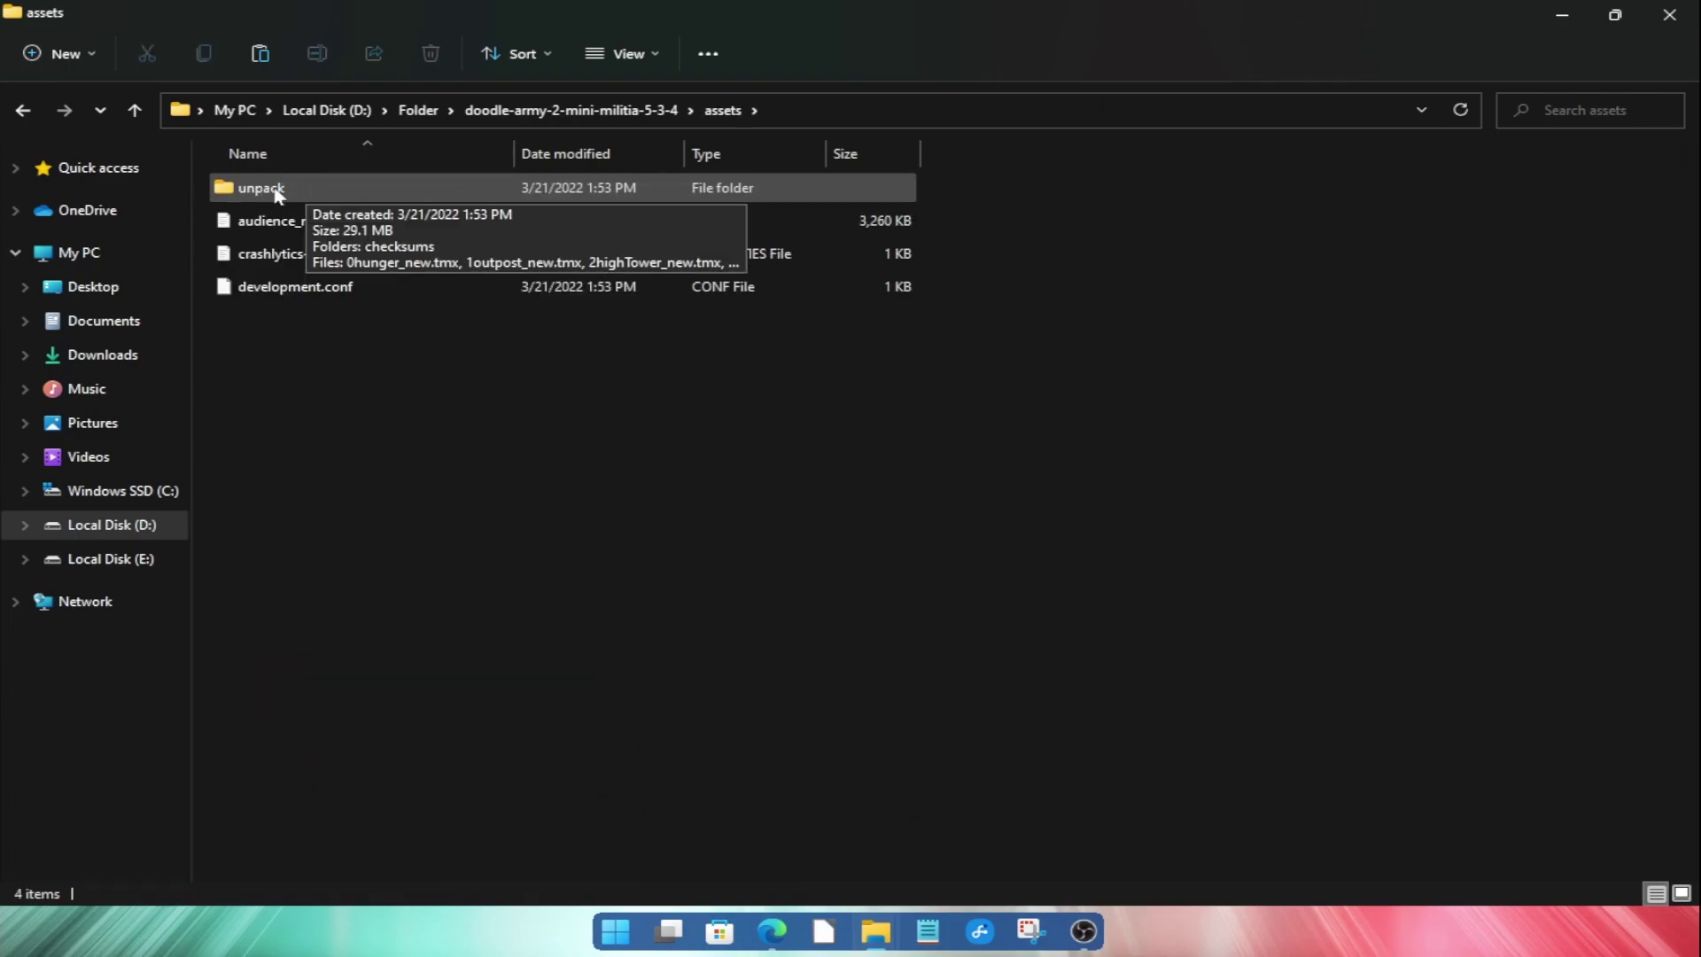
pyautogui.doubleClick(261, 188)
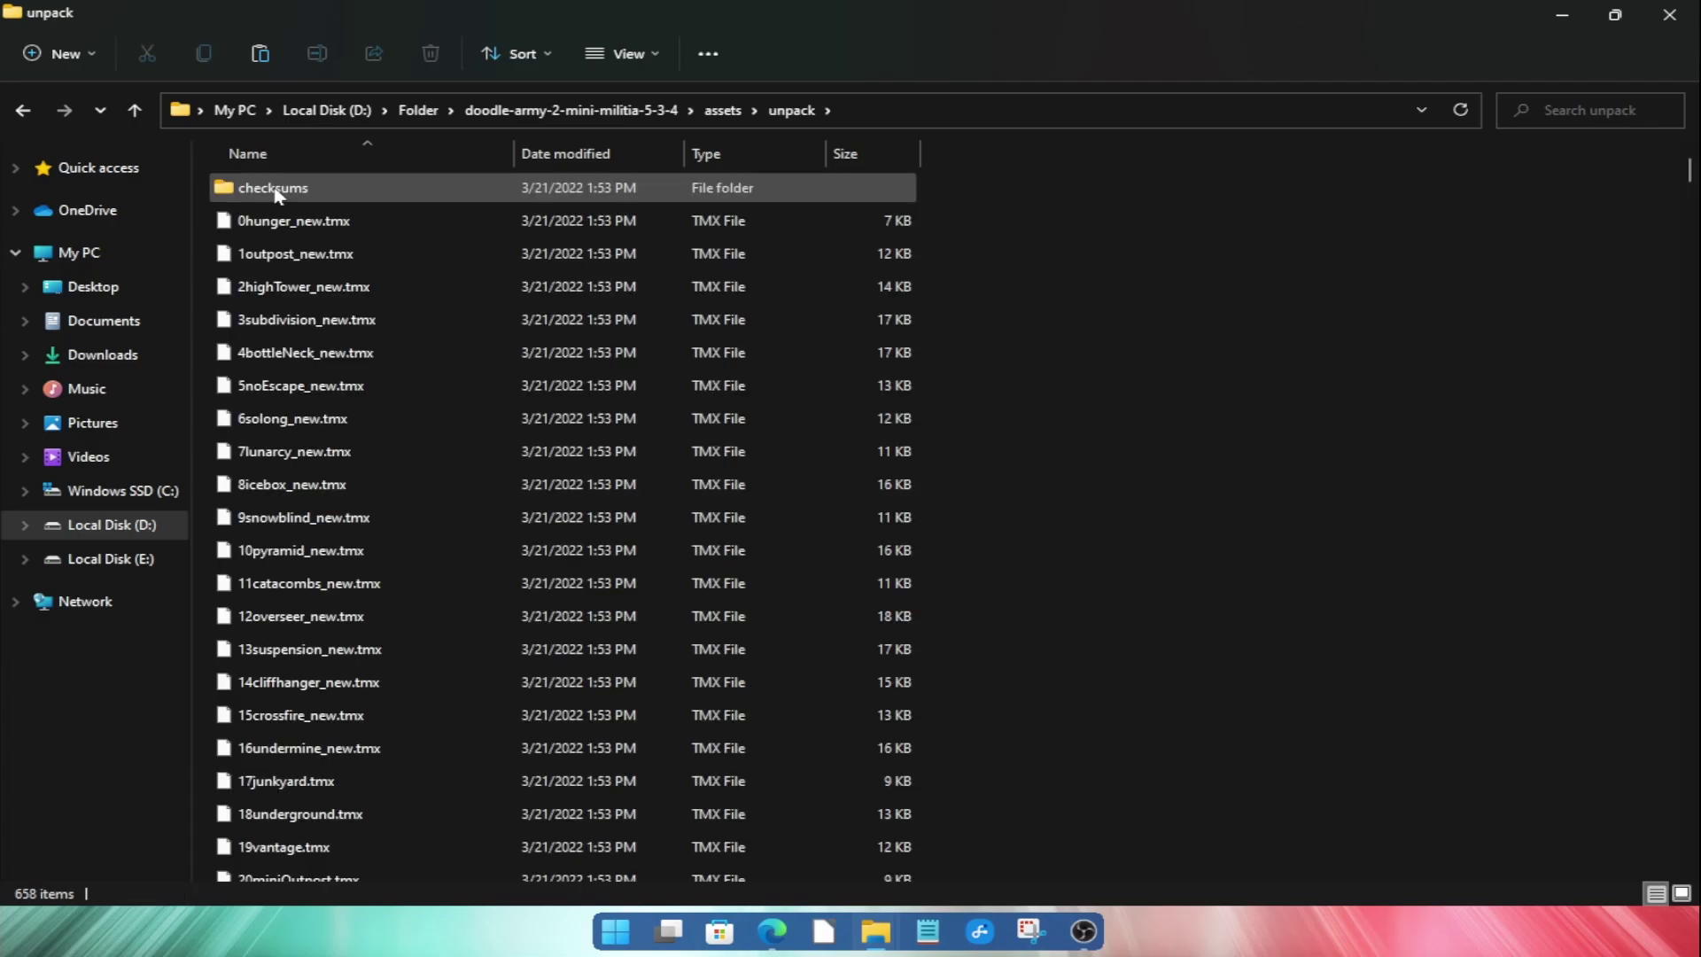
pyautogui.scroll(-9, 398, 519)
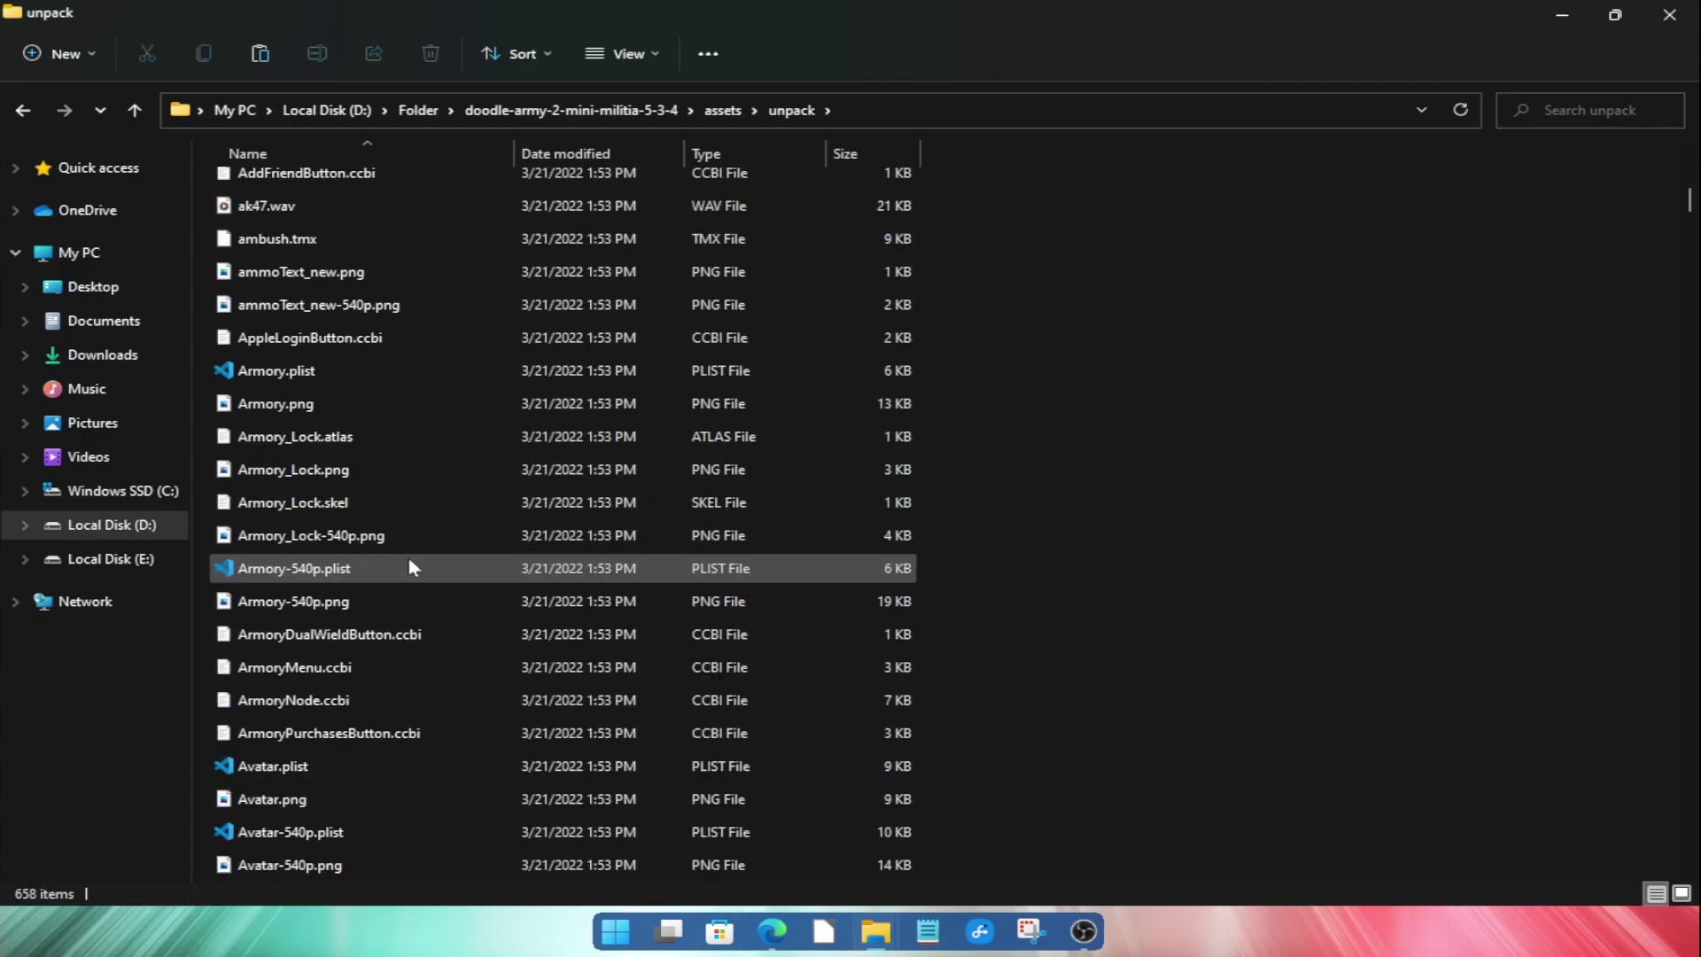
pyautogui.scroll(-5, 410, 567)
pyautogui.scroll(2, 410, 567)
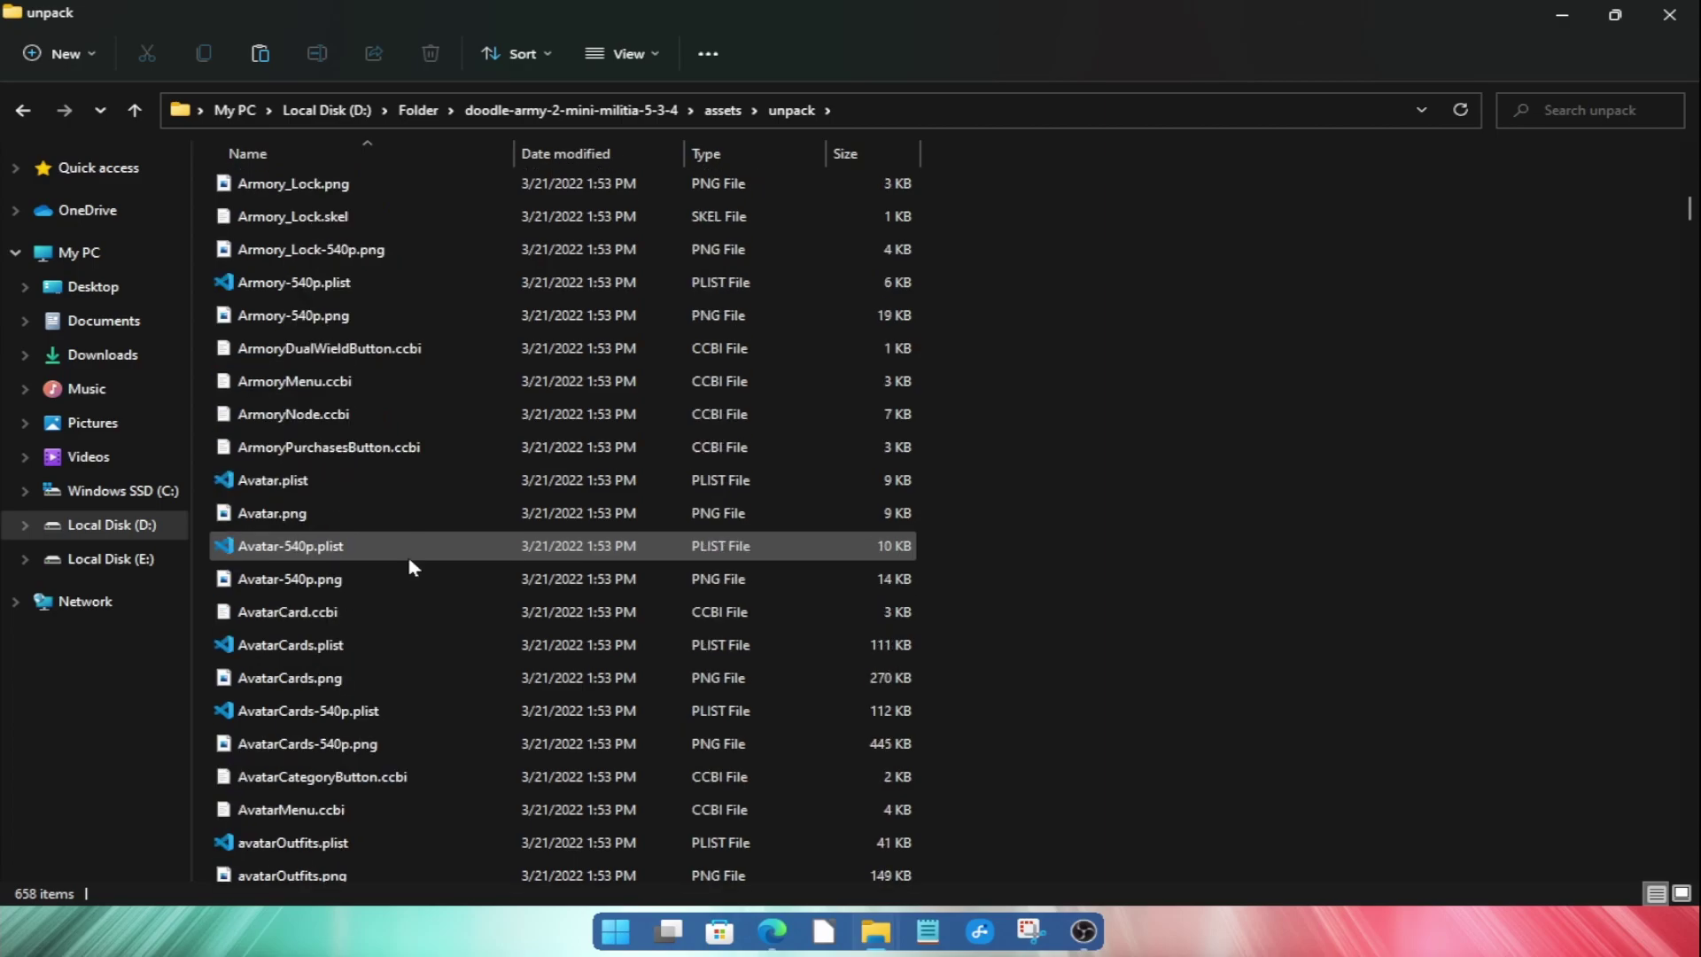
# - Switch the unpack folder to Large icons and scroll through the sprite sheet thumbnails
pyautogui.click(623, 53)
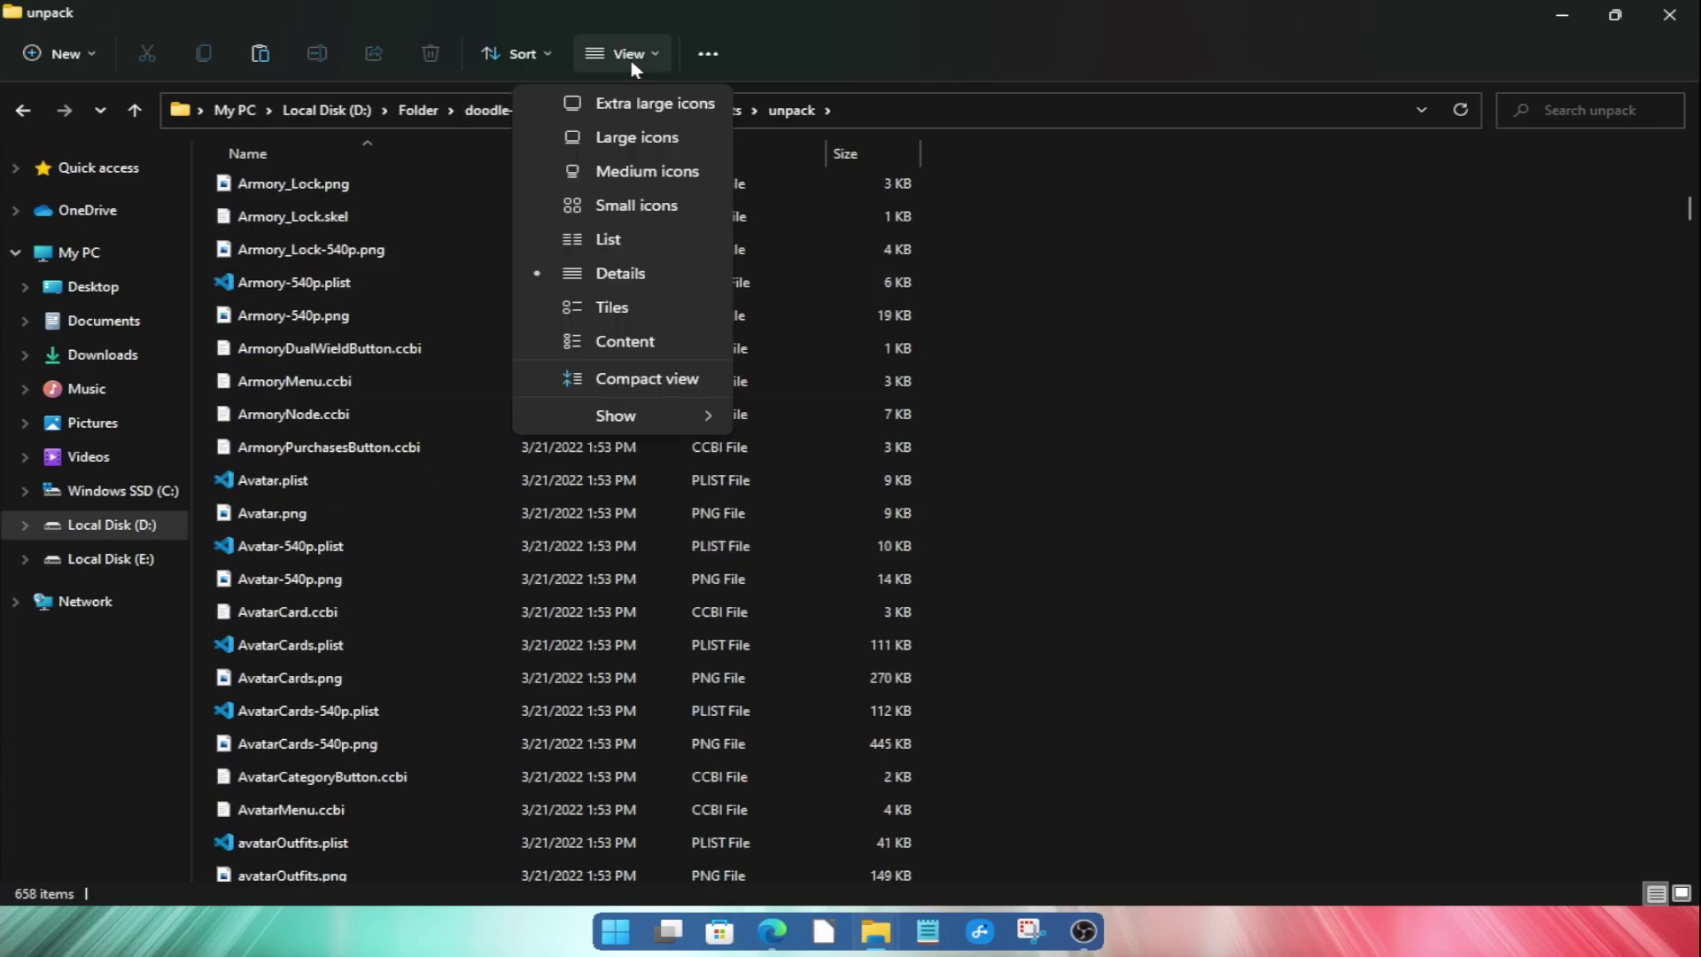
pyautogui.click(637, 142)
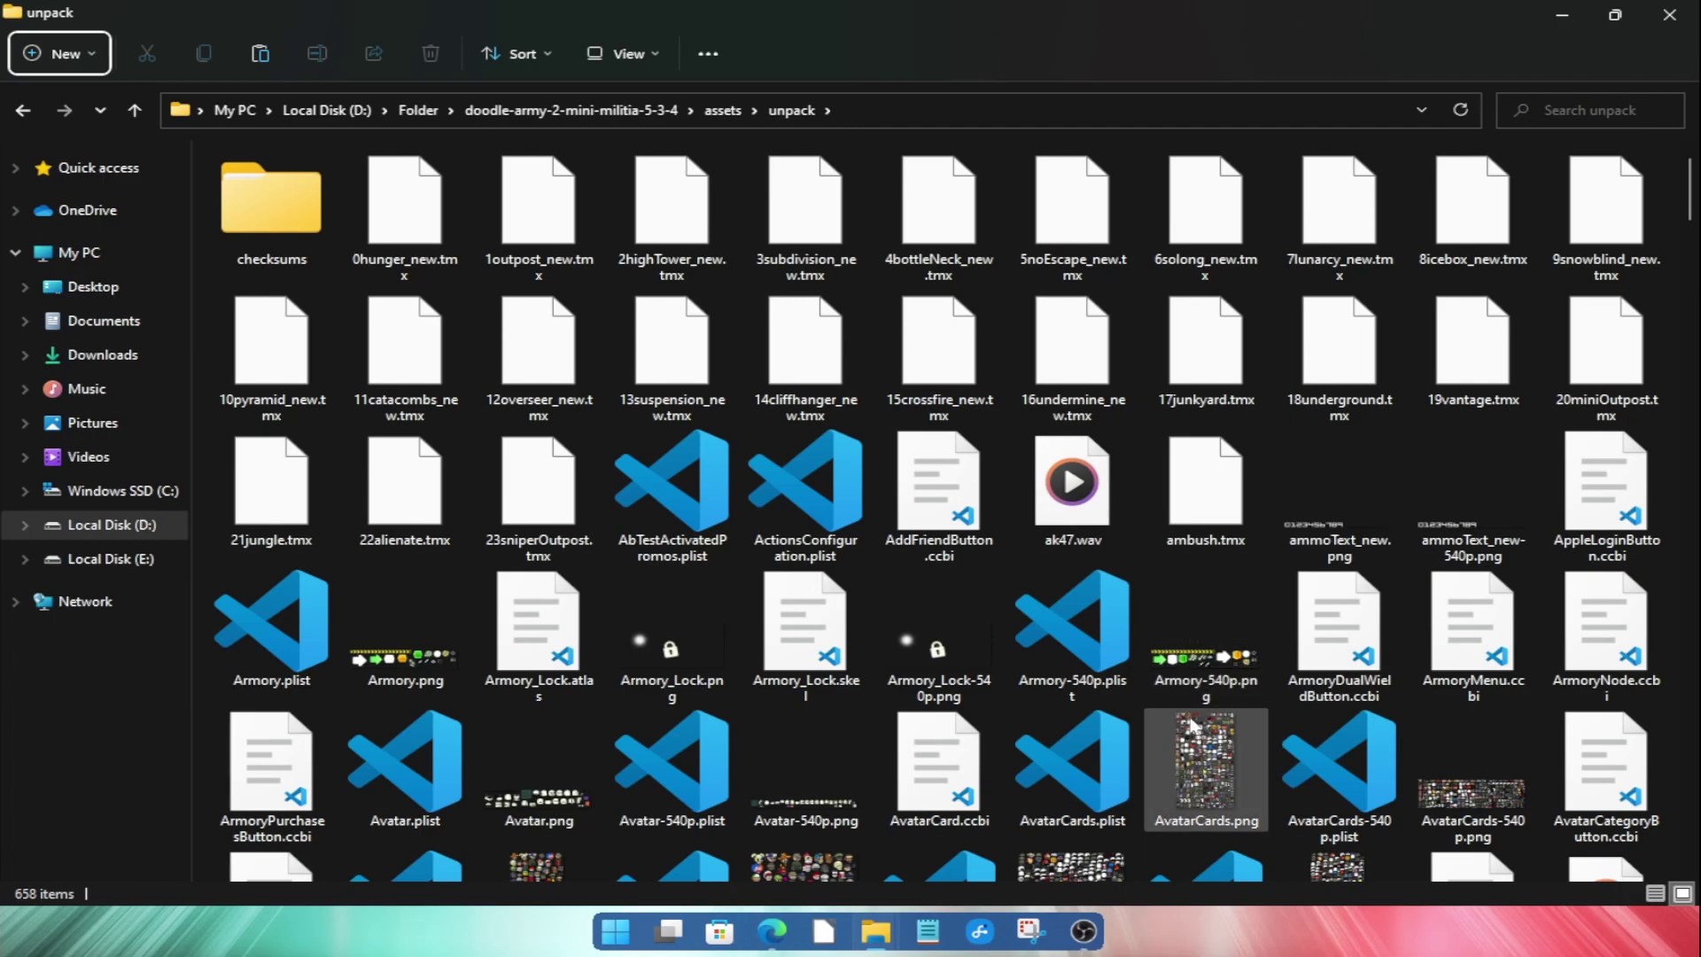
pyautogui.scroll(-5, 1191, 725)
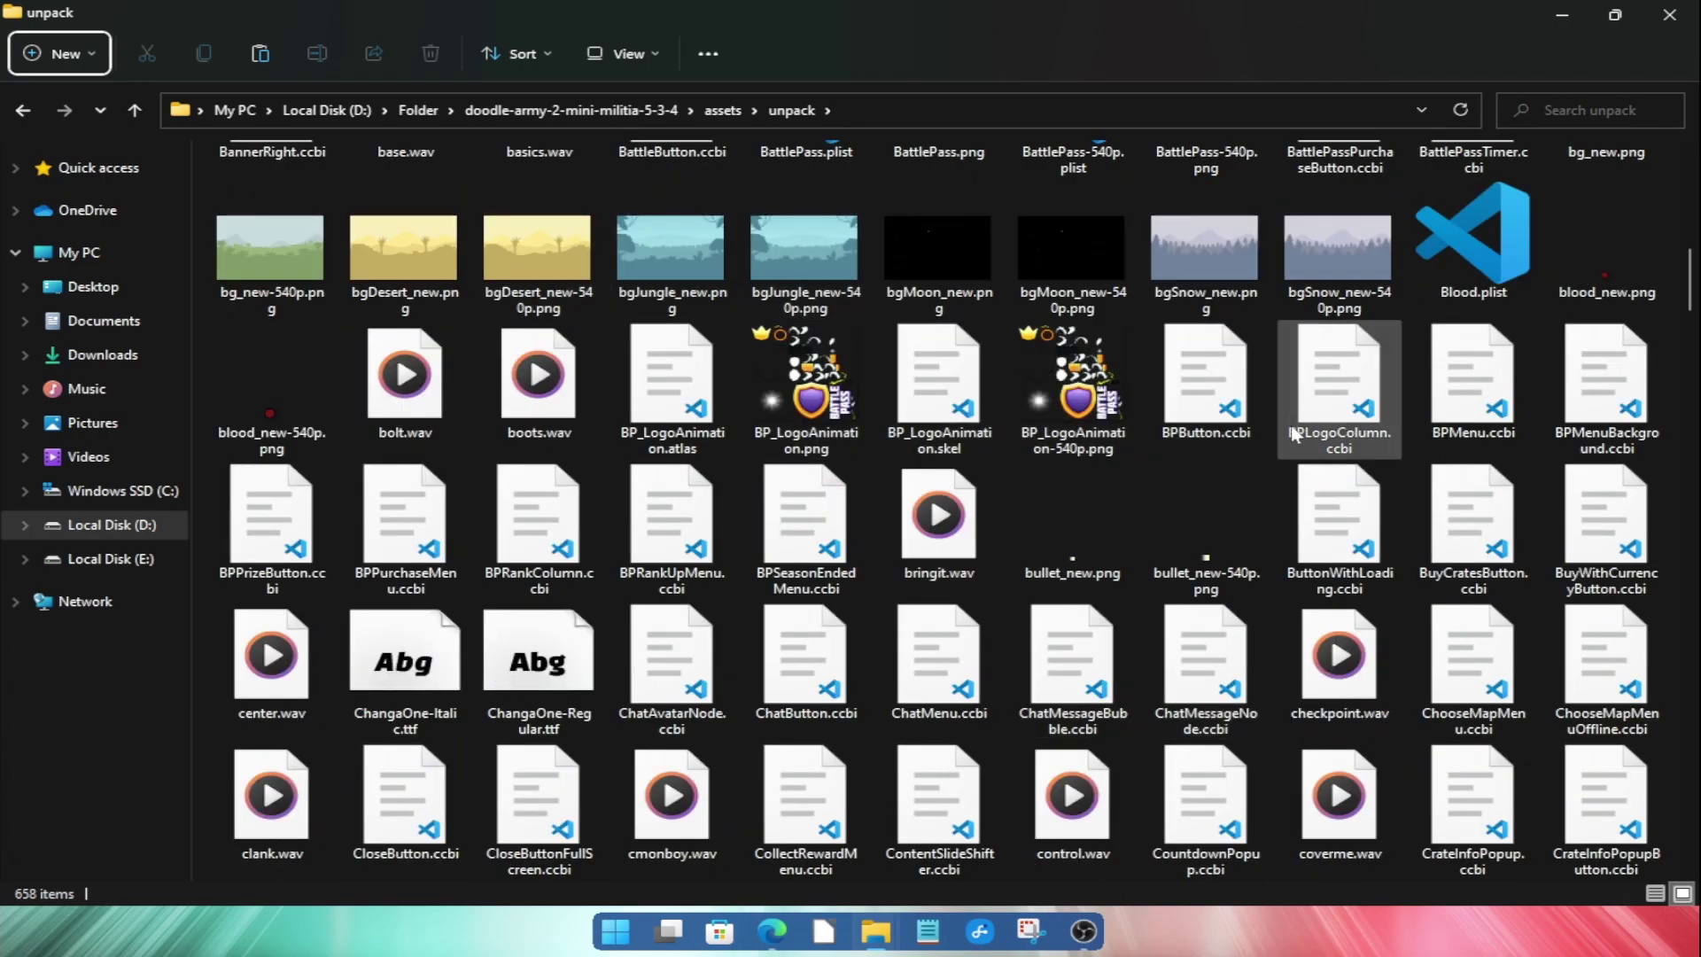
pyautogui.scroll(-5, 886, 460)
pyautogui.scroll(6, 975, 496)
pyautogui.click(1206, 384)
pyautogui.scroll(3, 1208, 384)
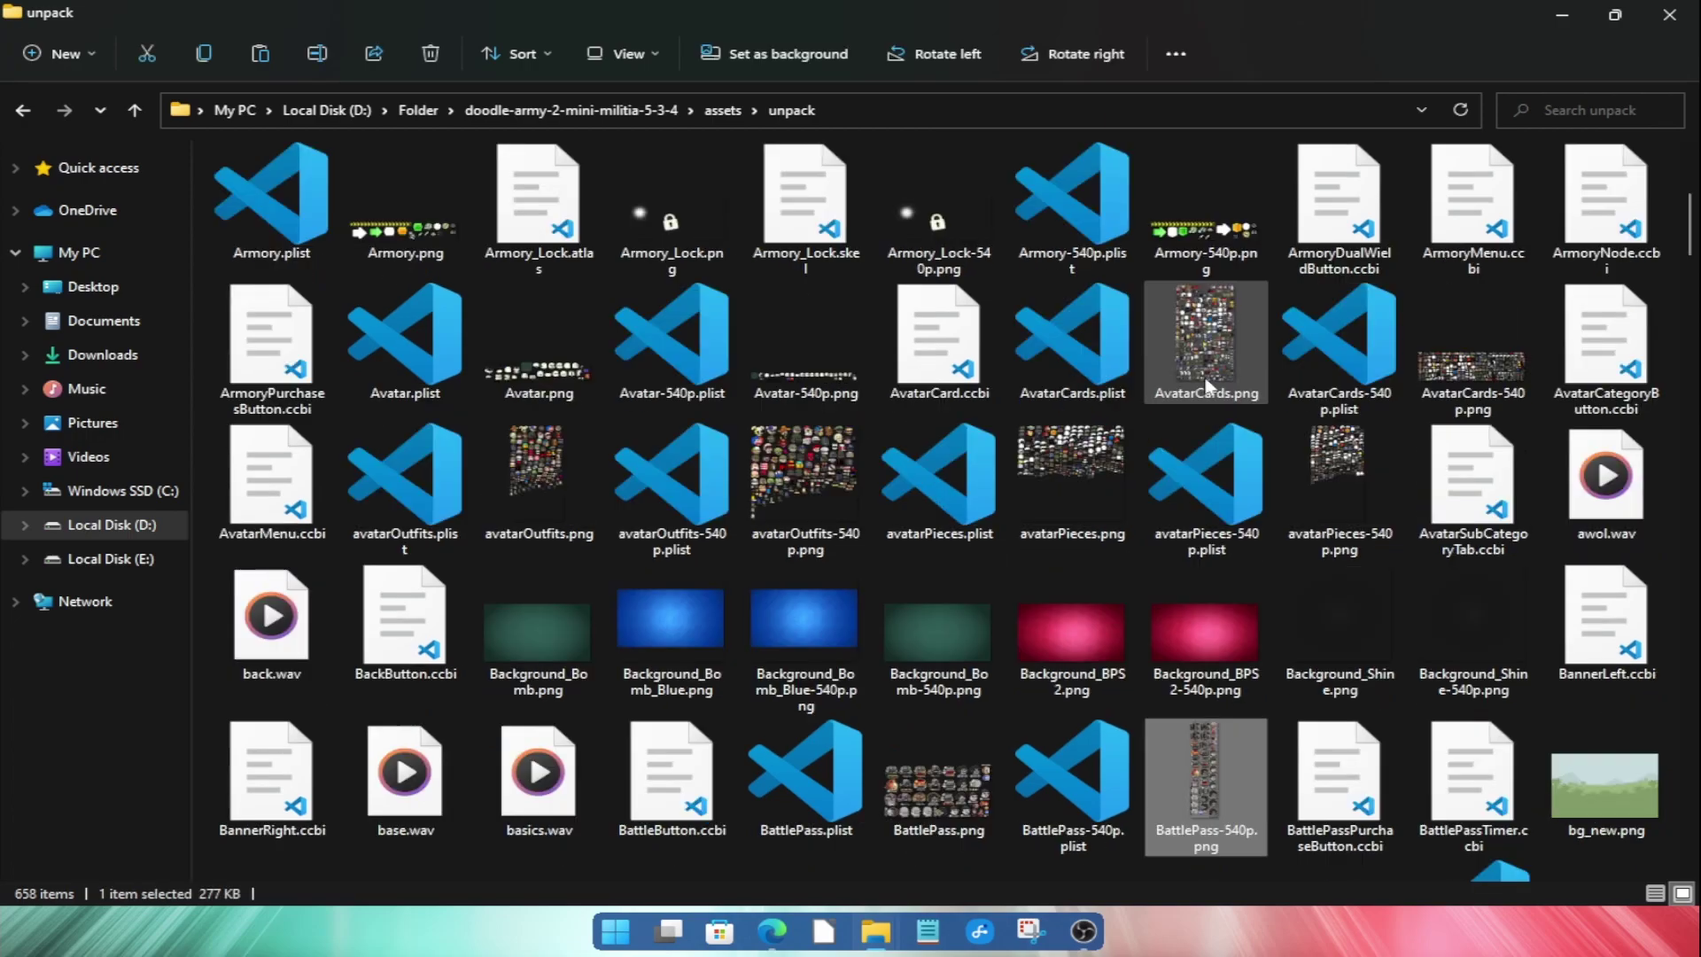
# - Preview AvatarCards.png, then copy it together with AvatarCards.plist
pyautogui.doubleClick(1207, 383)
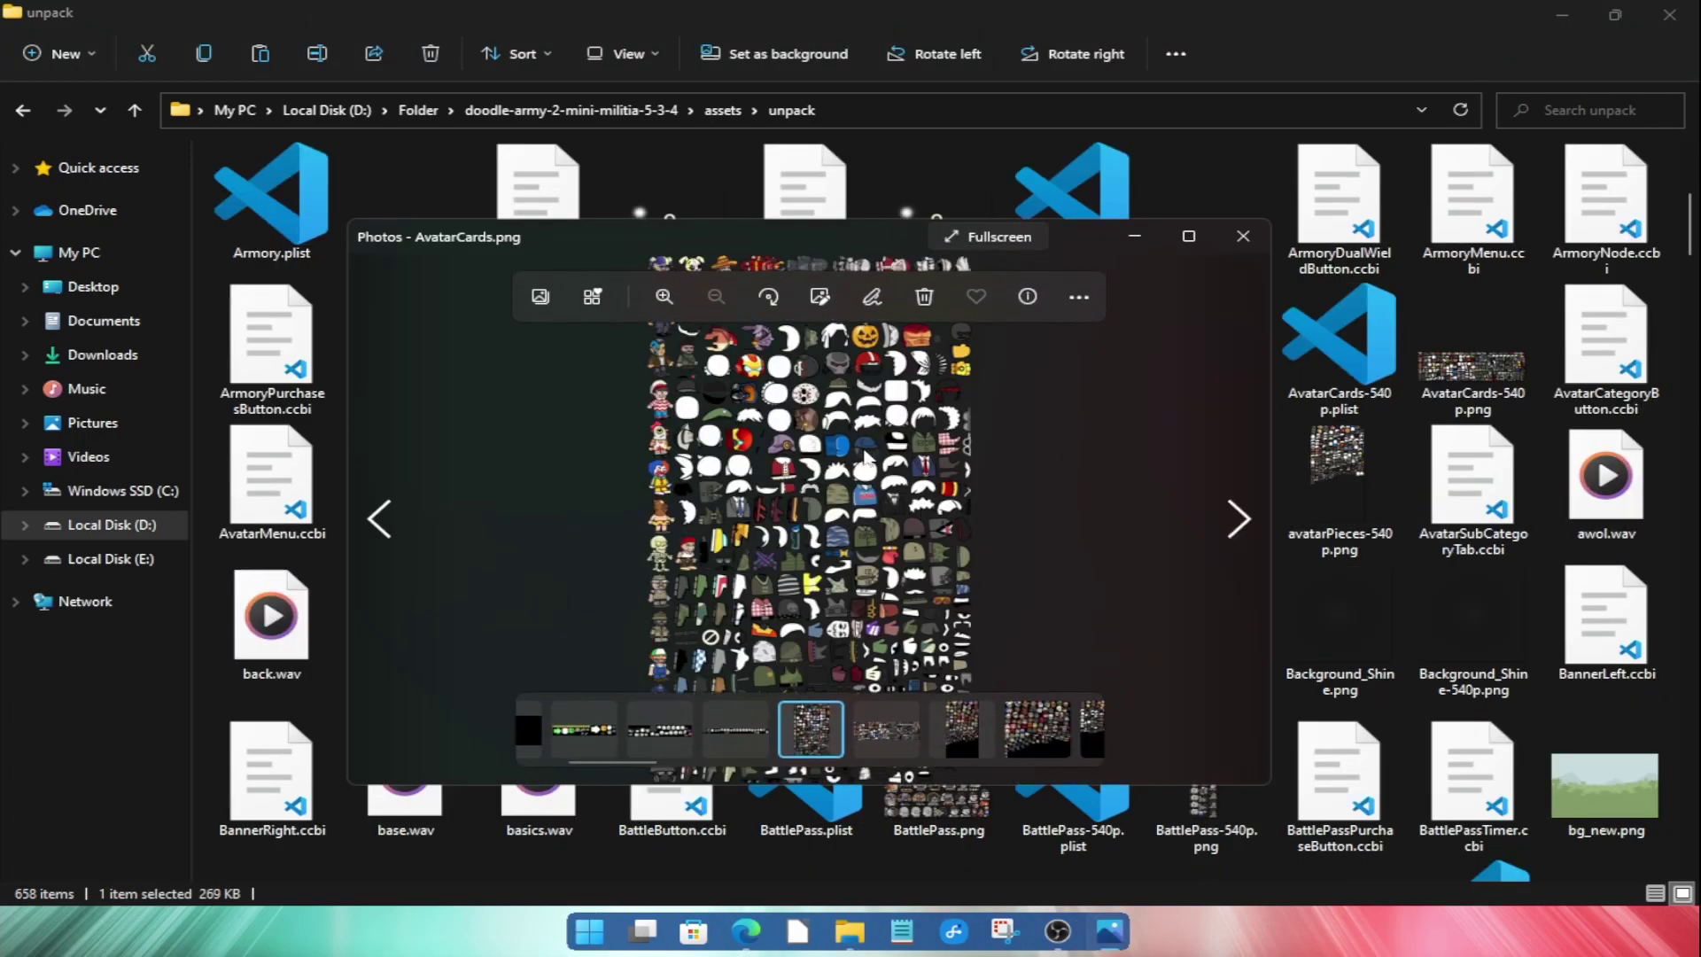
pyautogui.click(1242, 241)
pyautogui.click(1096, 327)
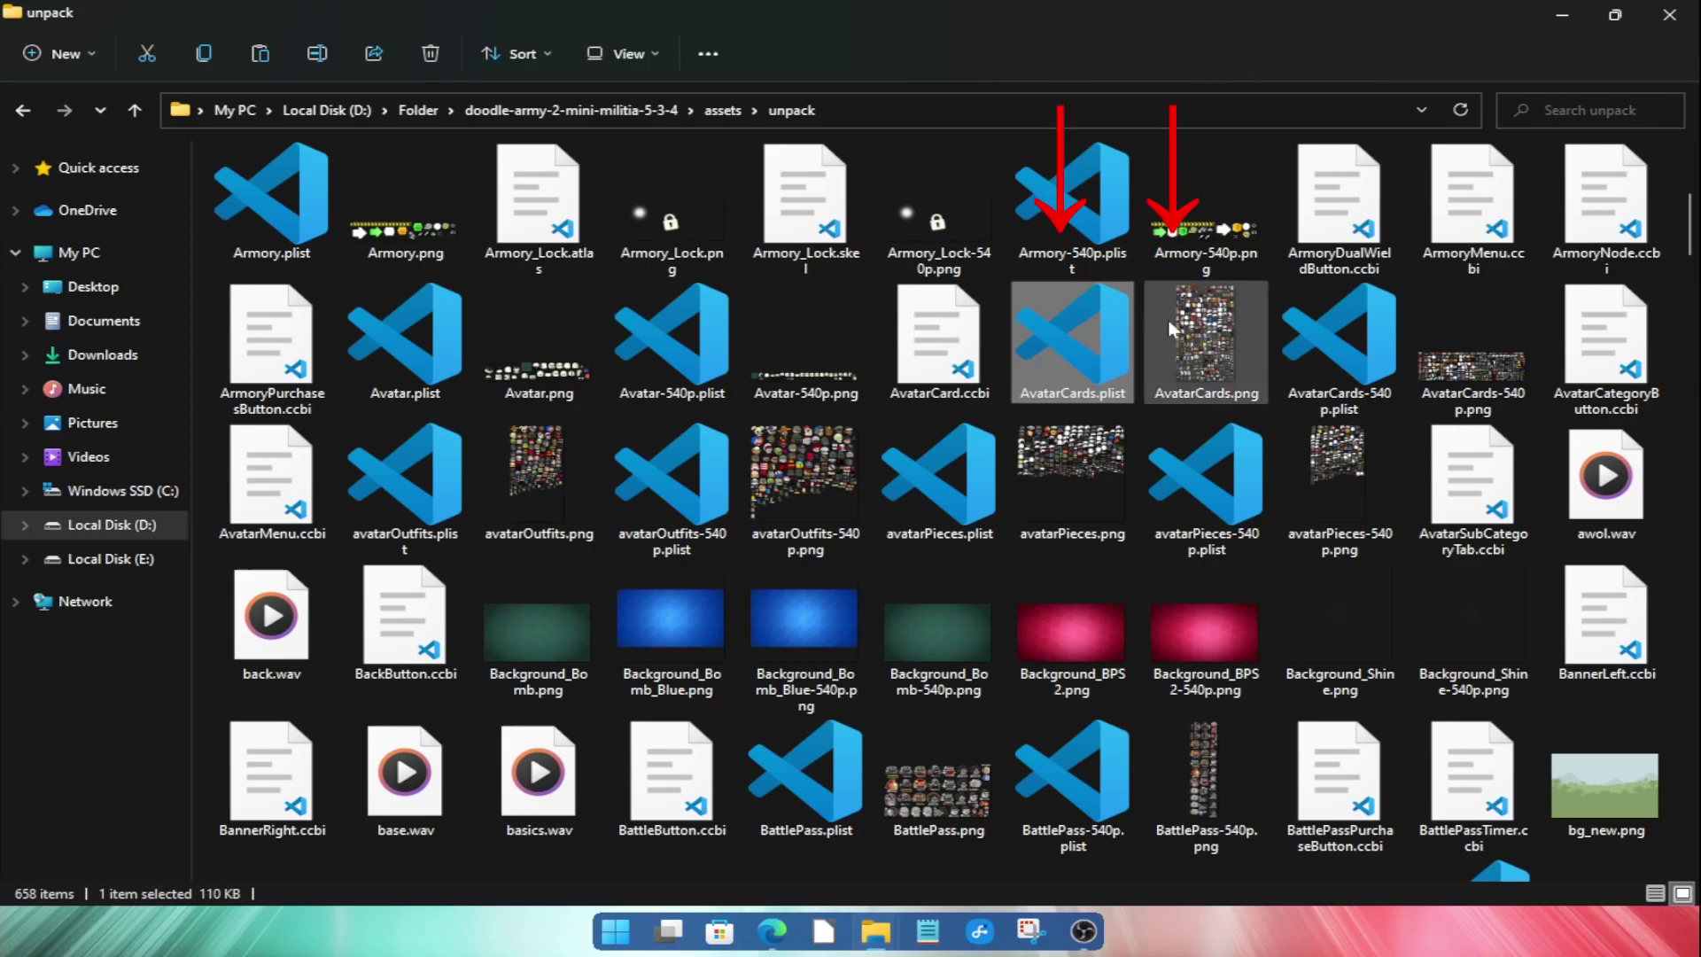
pyautogui.click(1198, 326)
pyautogui.click(1044, 324)
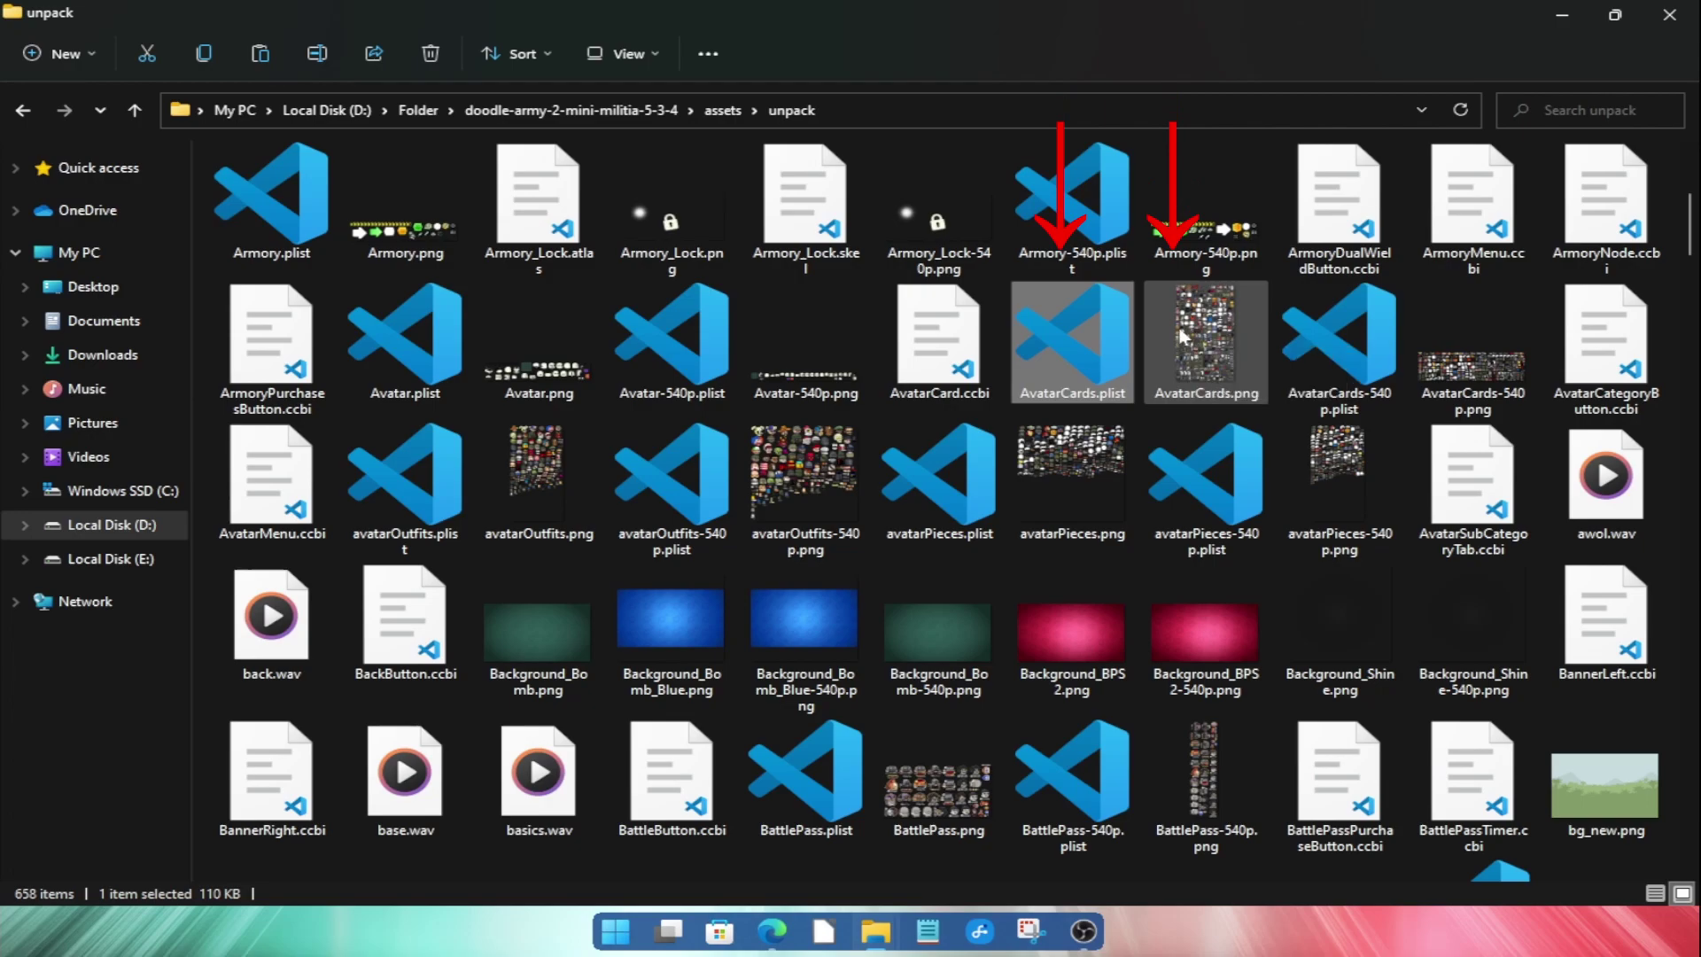
pyautogui.keyDown('ctrl'); pyautogui.click(1171, 317); pyautogui.keyUp('ctrl')
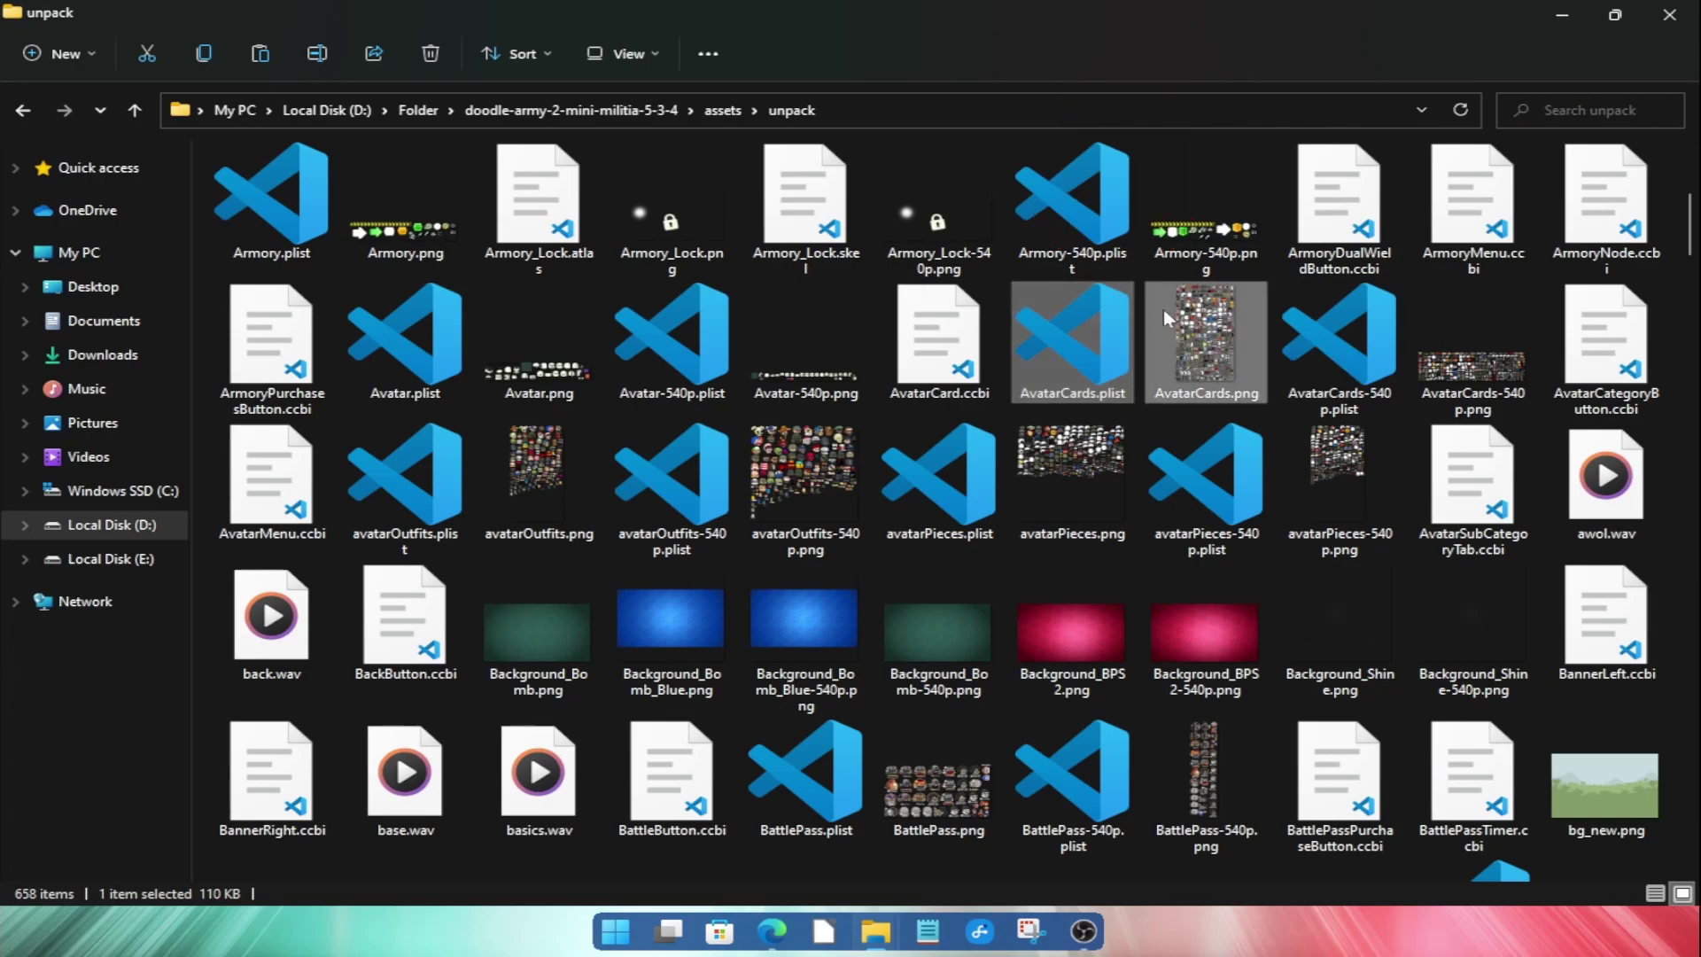
pyautogui.rightClick(1125, 337)
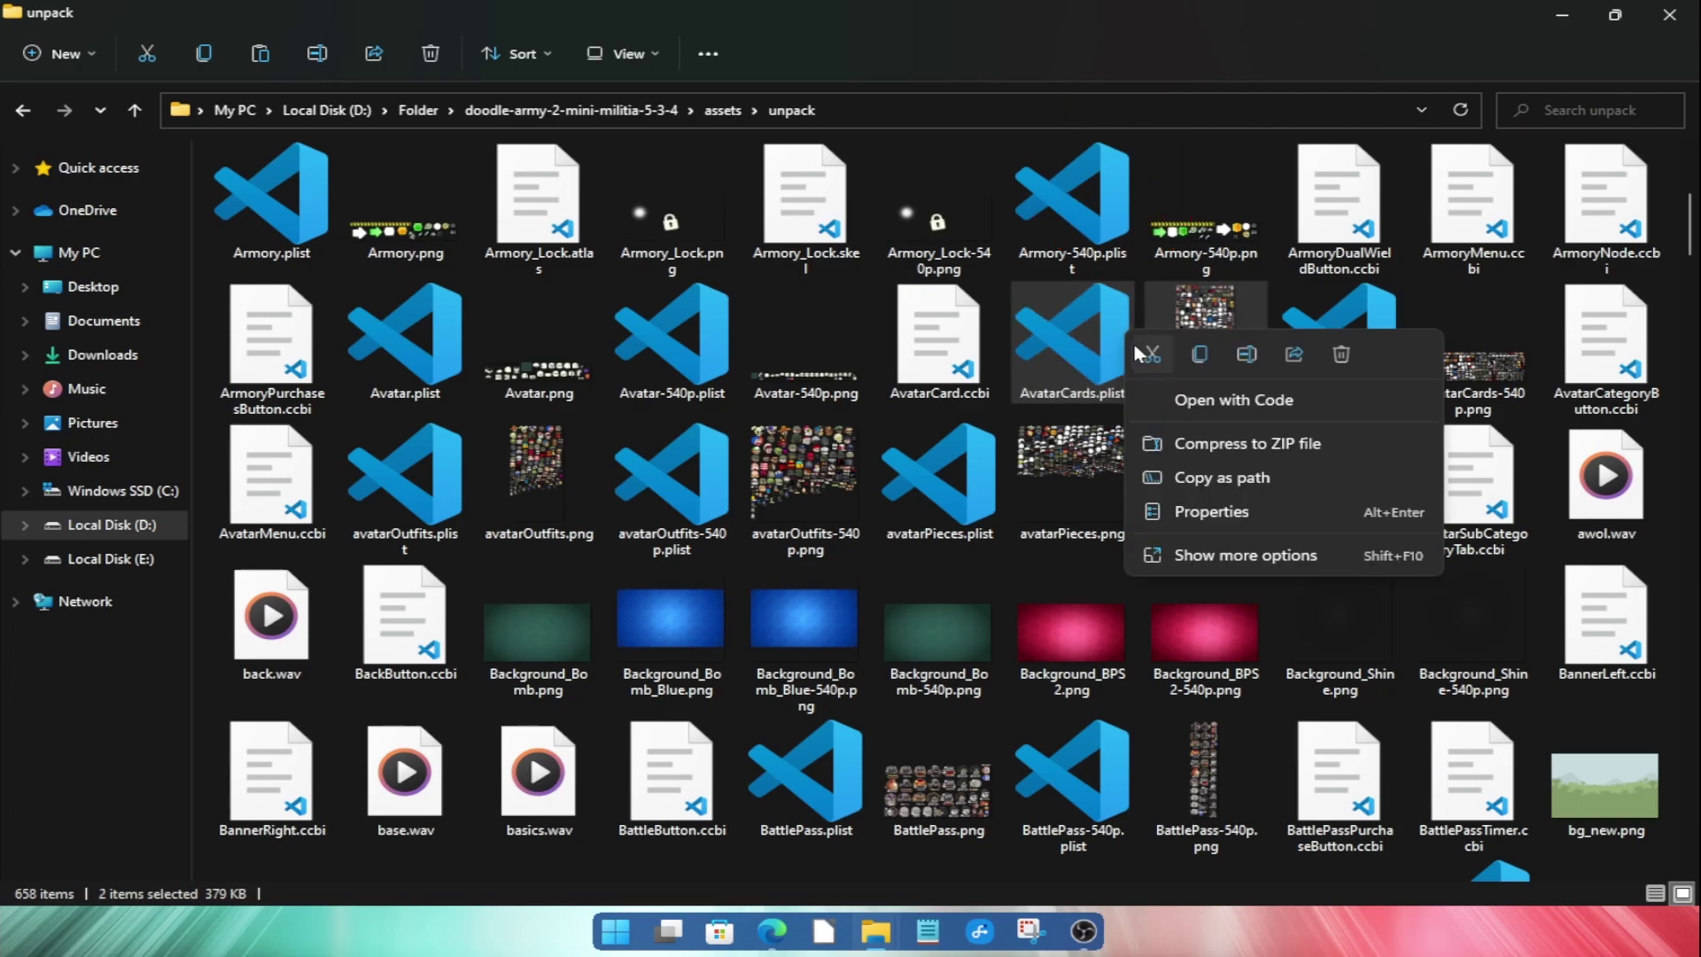
pyautogui.click(1200, 356)
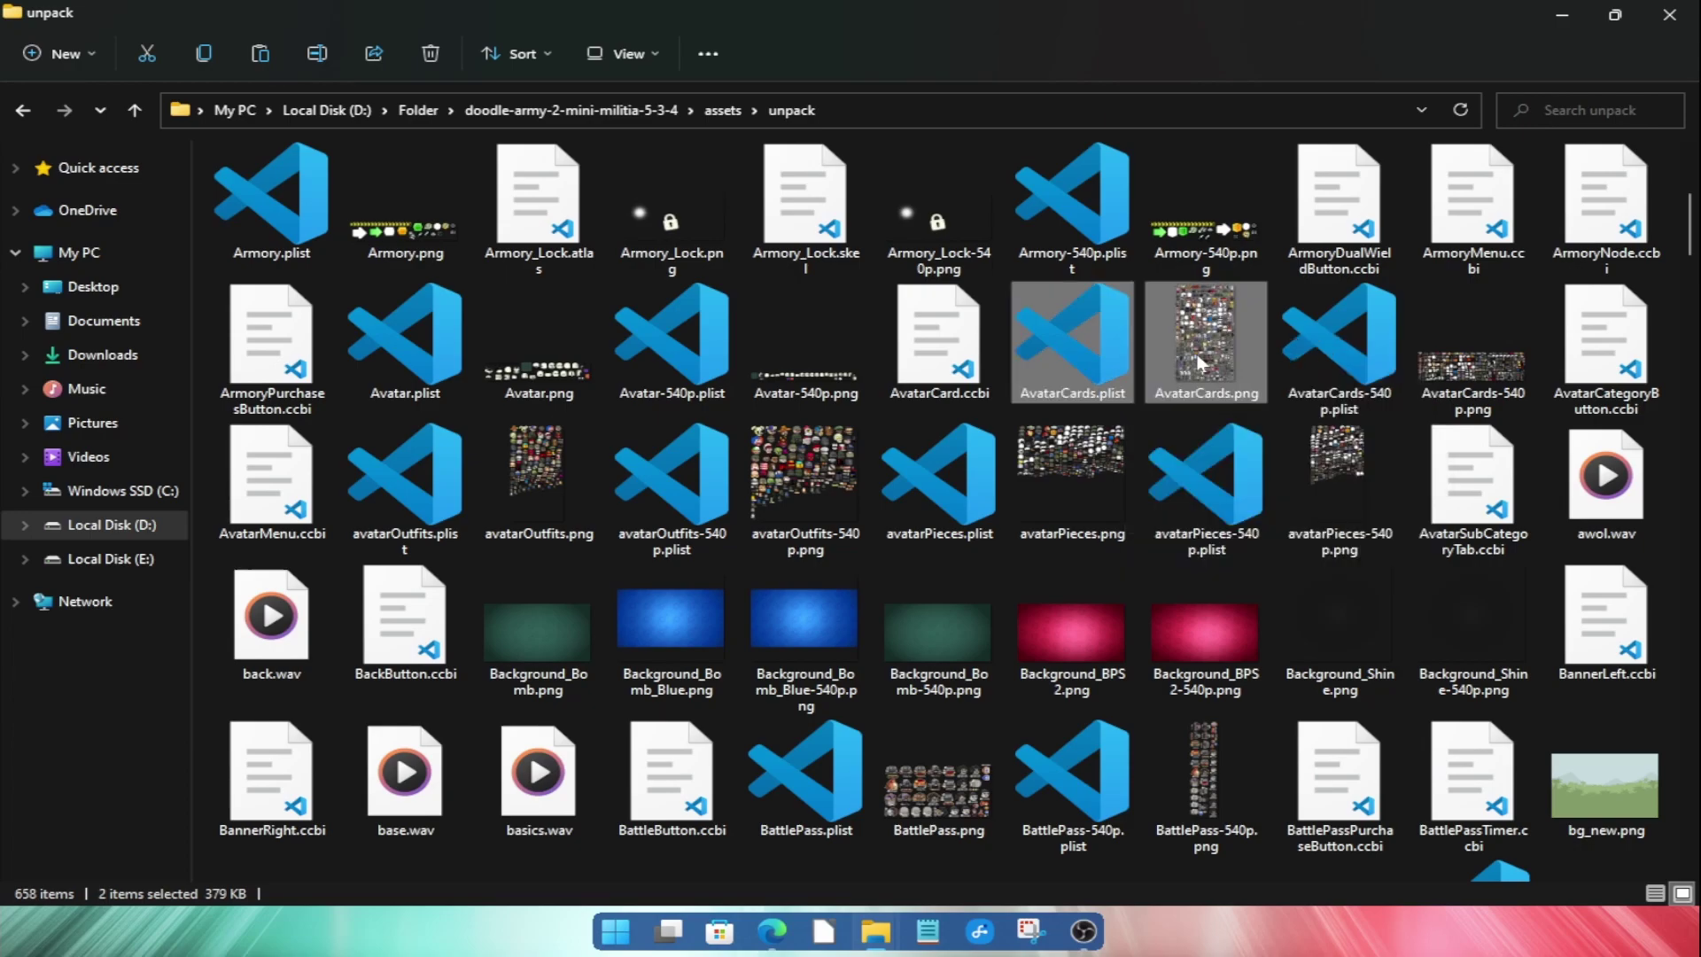
# - Go up three levels to D:\Folder and paste the two AvatarCards files there
pyautogui.click(134, 112)
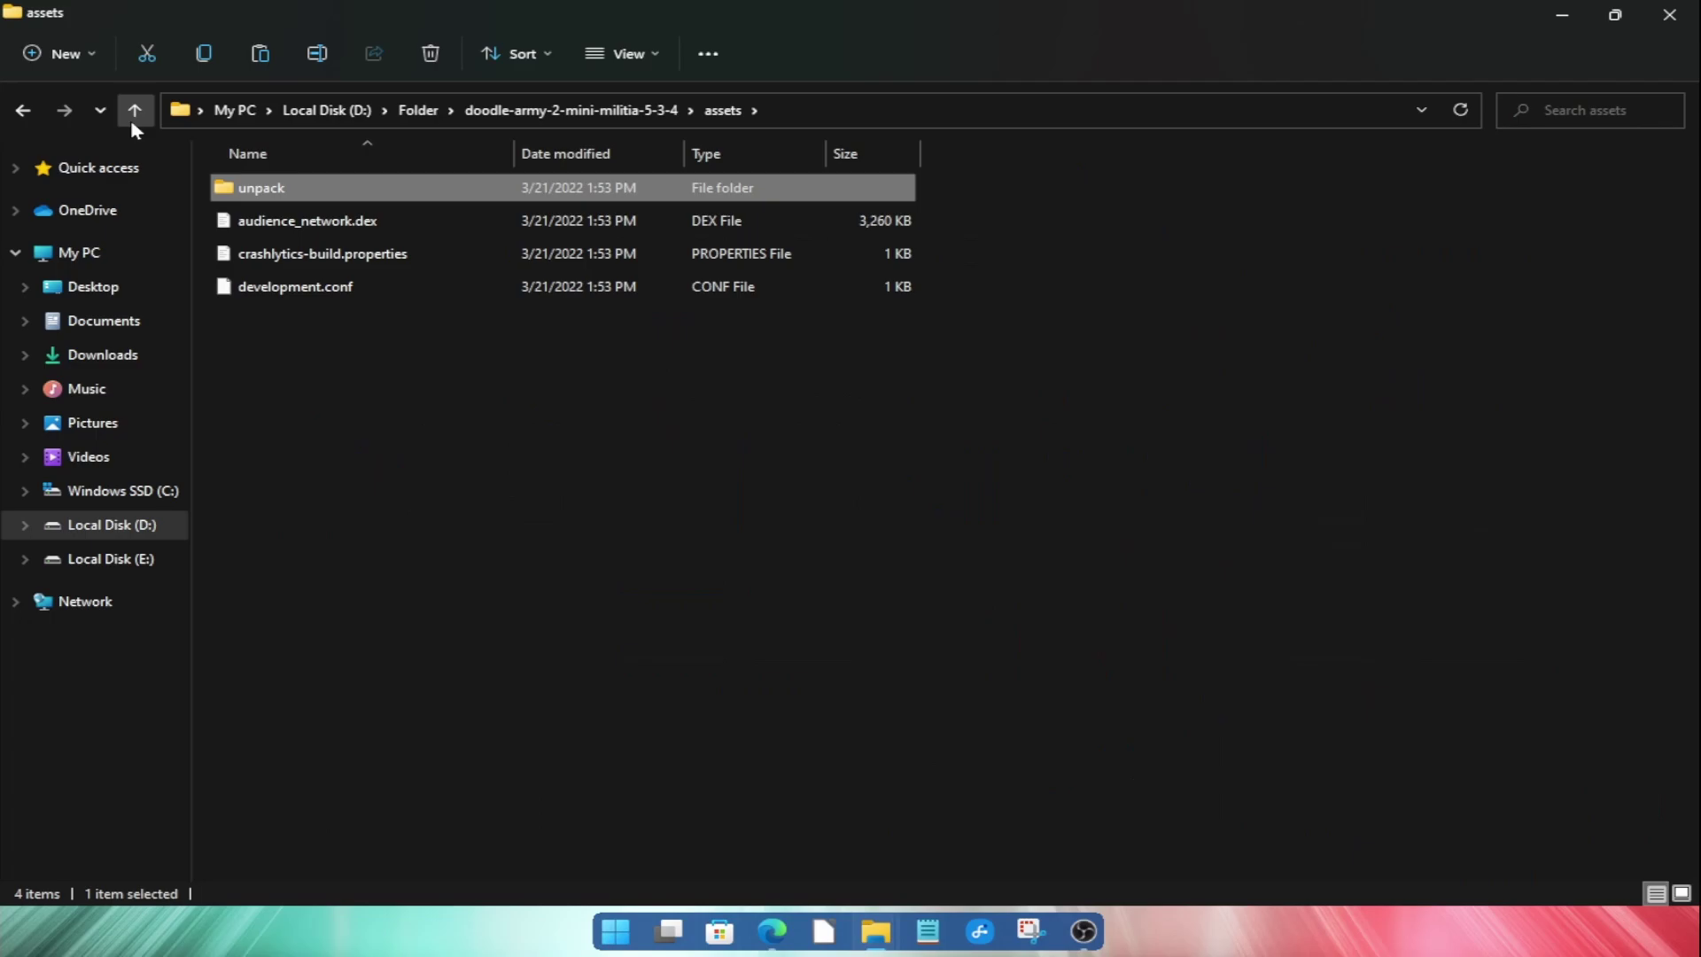
pyautogui.click(130, 120)
pyautogui.click(131, 119)
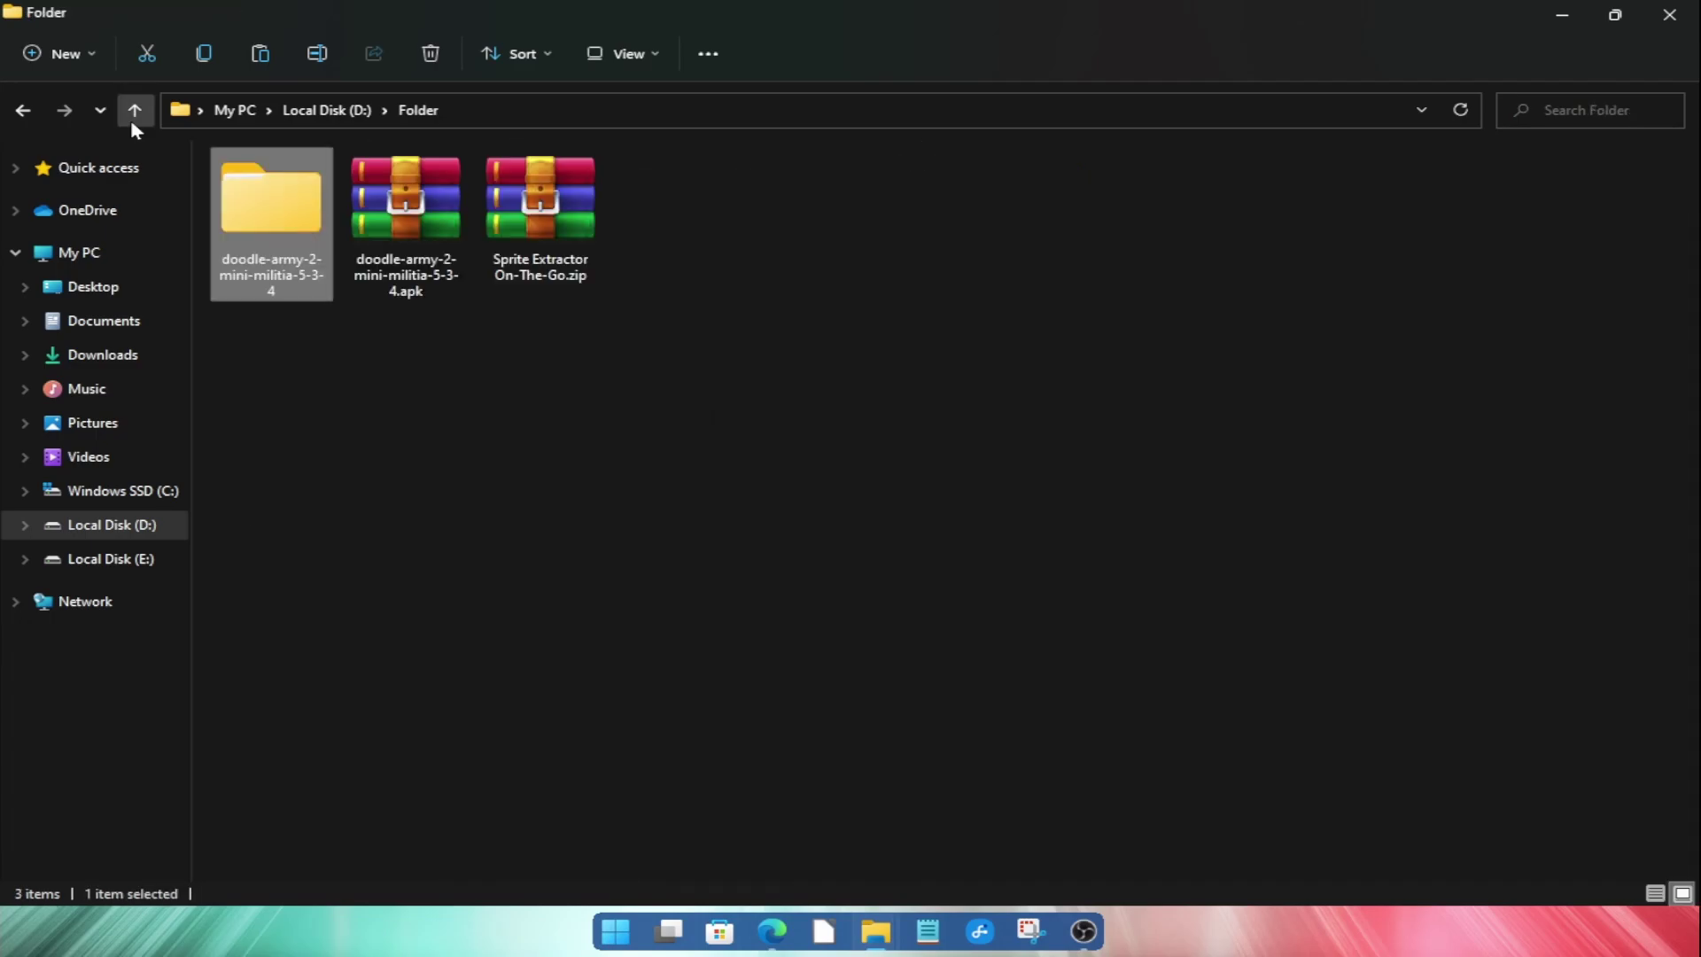
pyautogui.rightClick(815, 234)
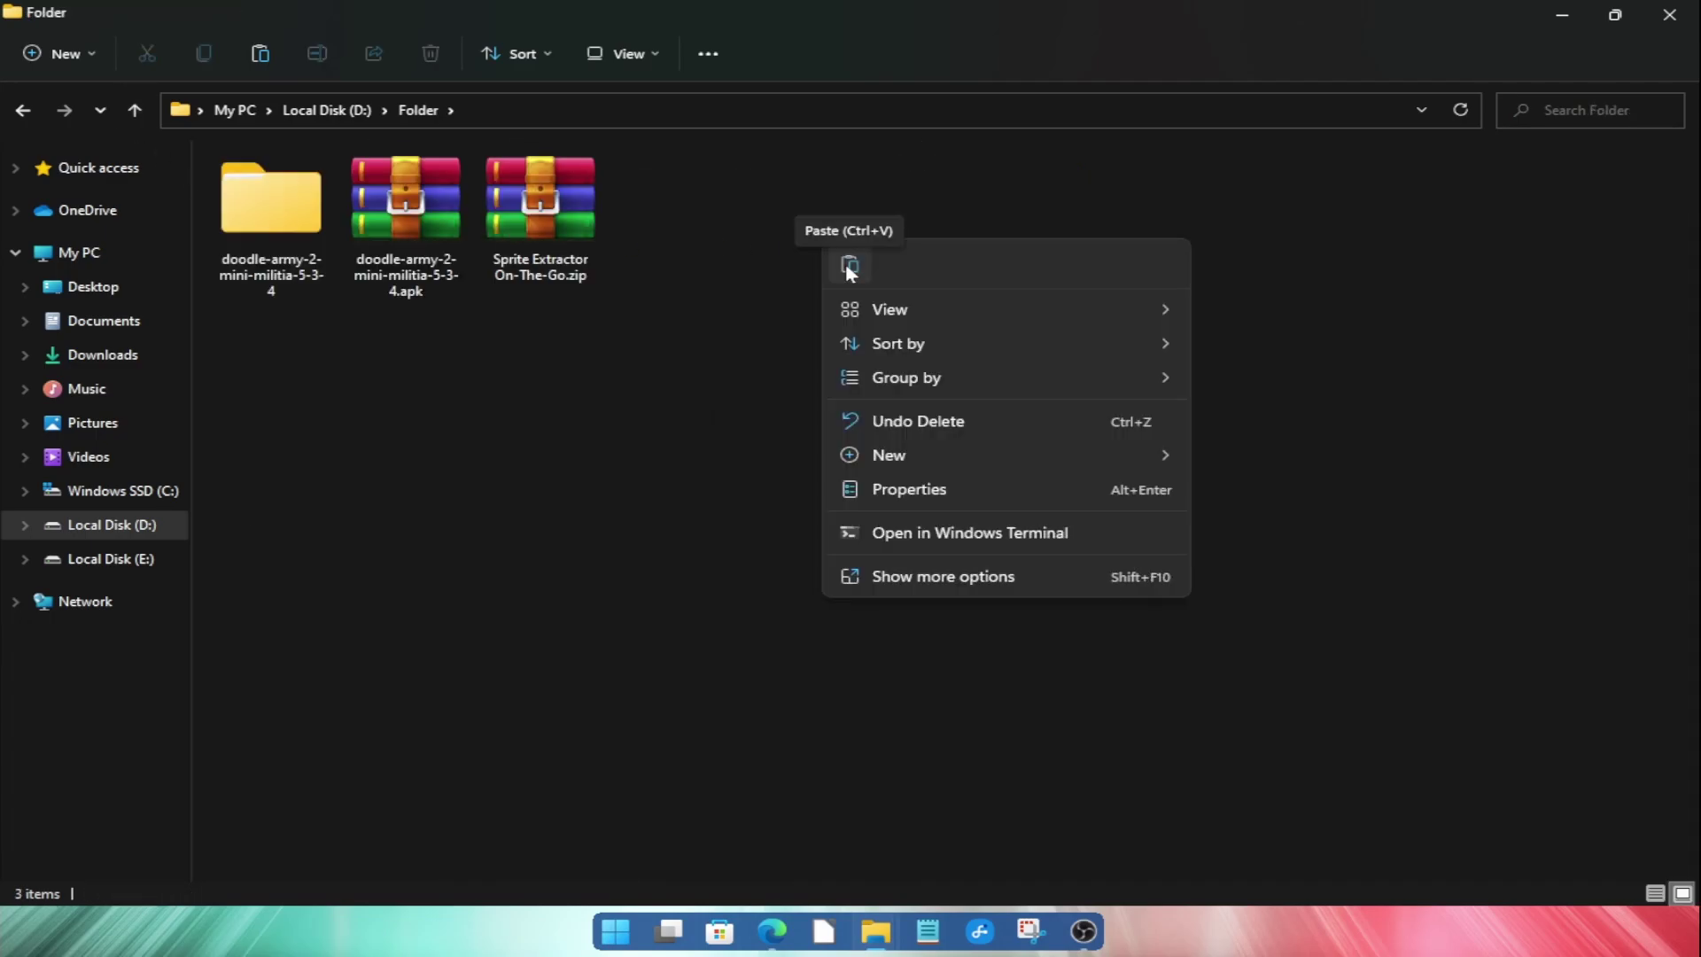
pyautogui.click(847, 267)
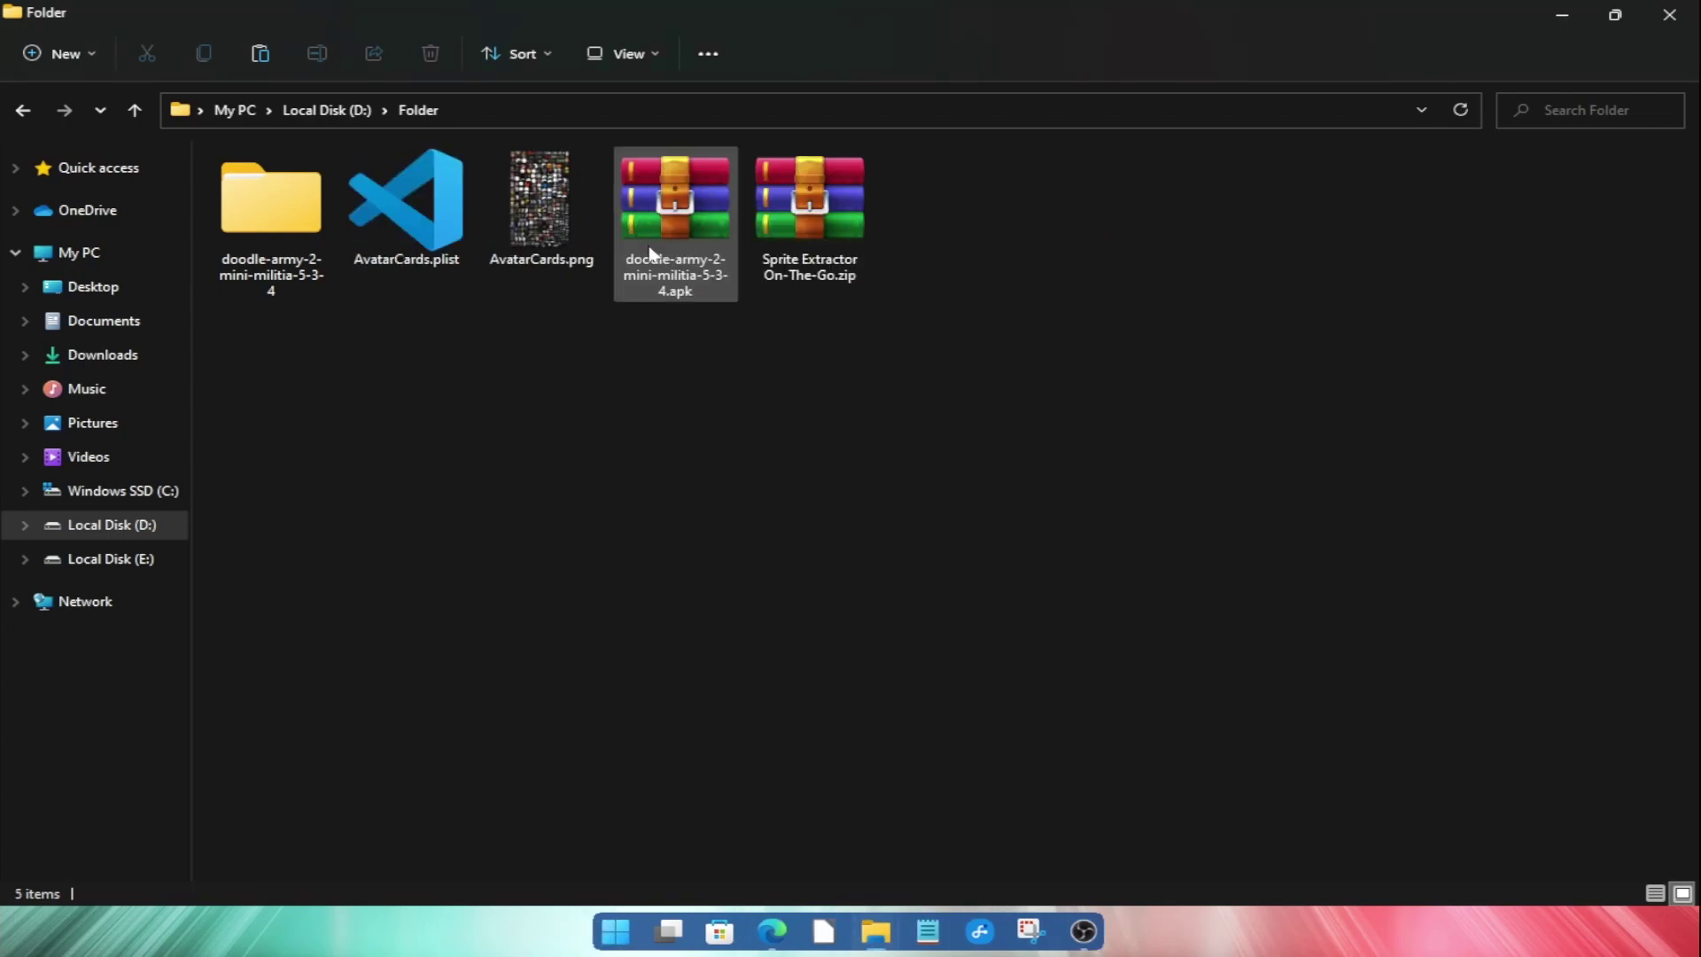
pyautogui.click(542, 229)
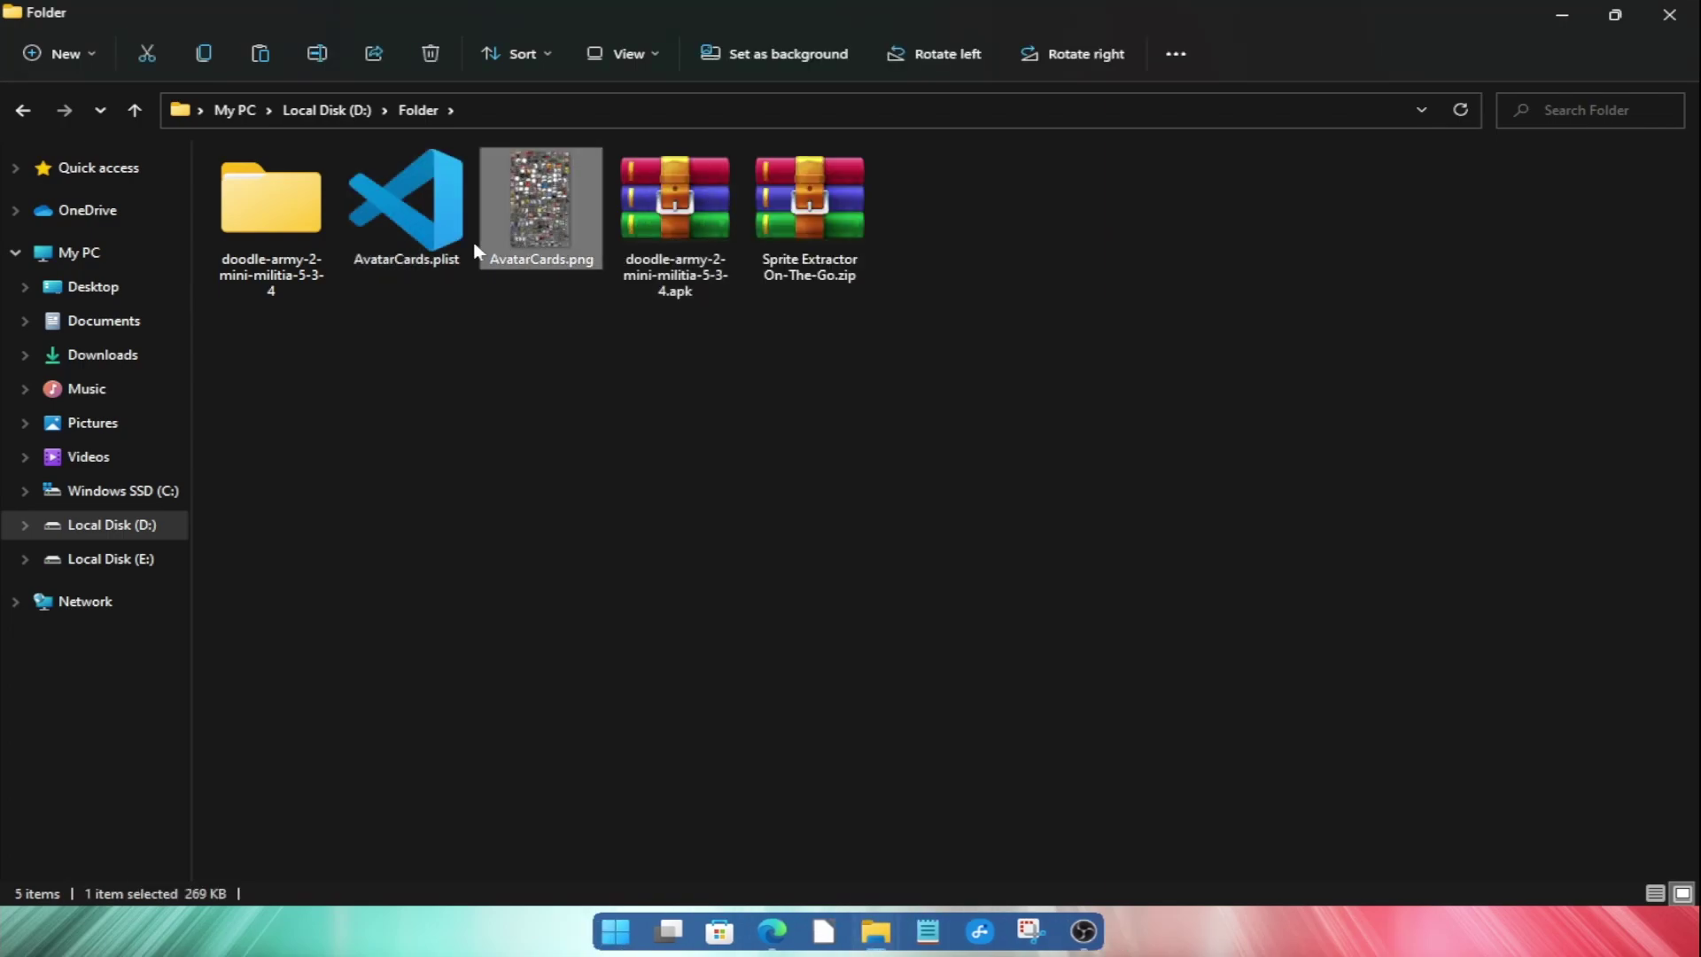
pyautogui.click(396, 229)
pyautogui.click(428, 292)
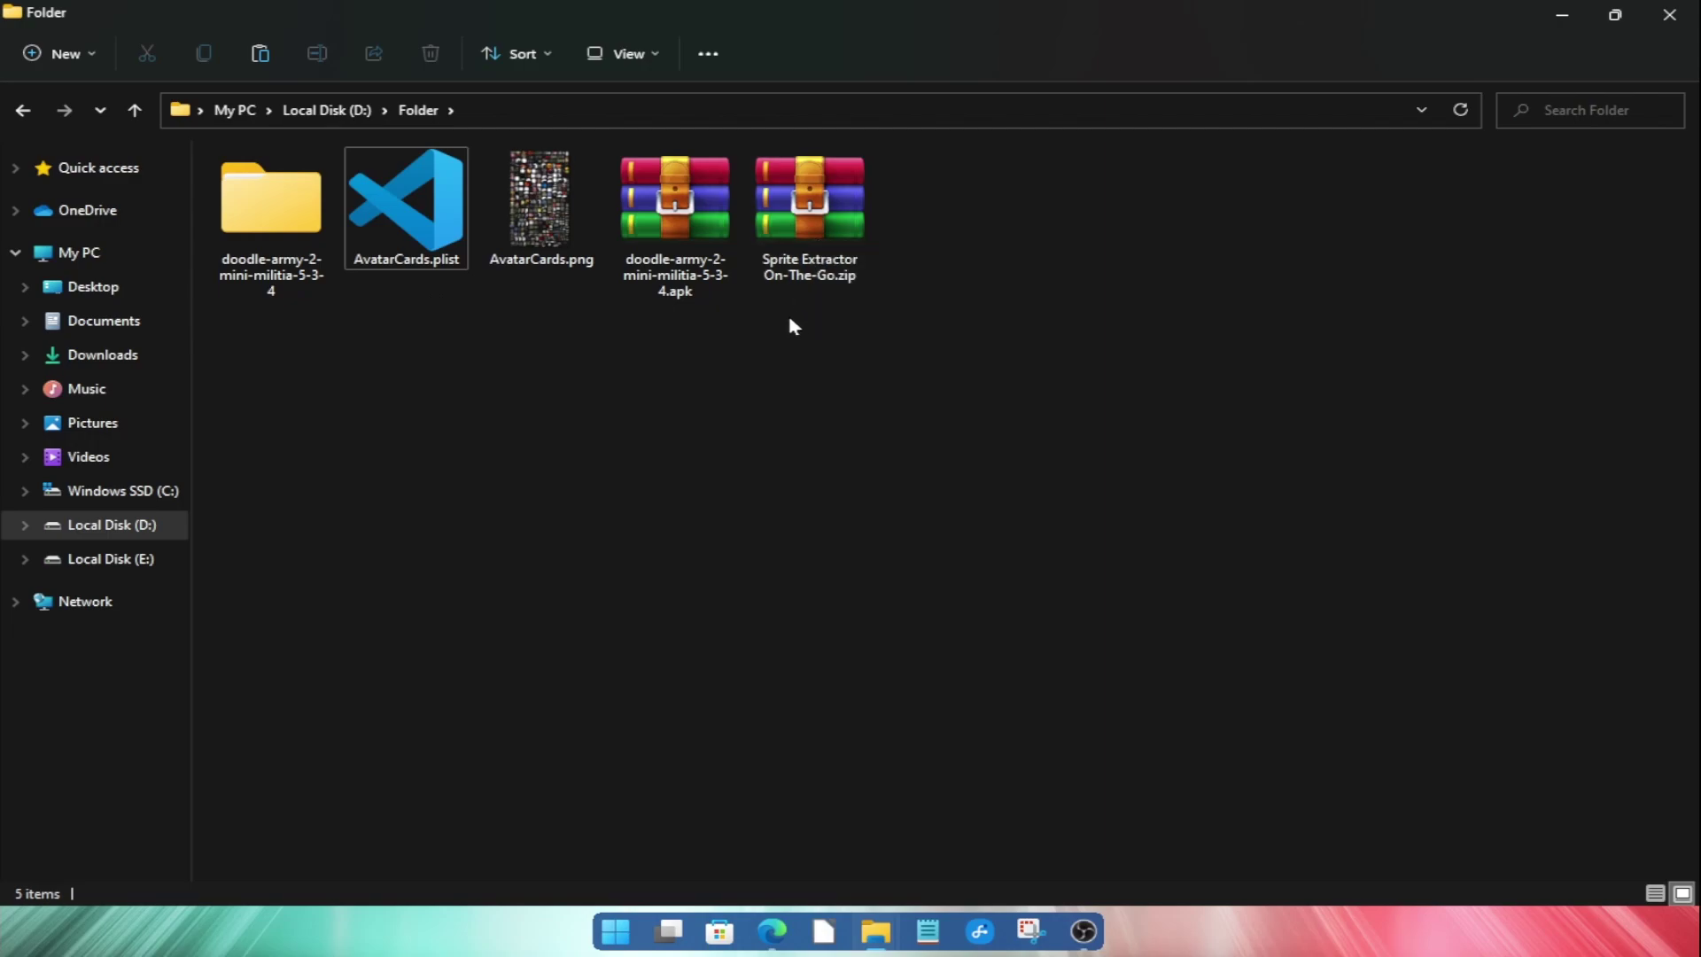
pyautogui.click(820, 237)
# - Extract Sprite Extractor On-The-Go.zip into a new folder and select Sprite Extractor On-The-Go.exe inside it
pyautogui.rightClick(819, 237)
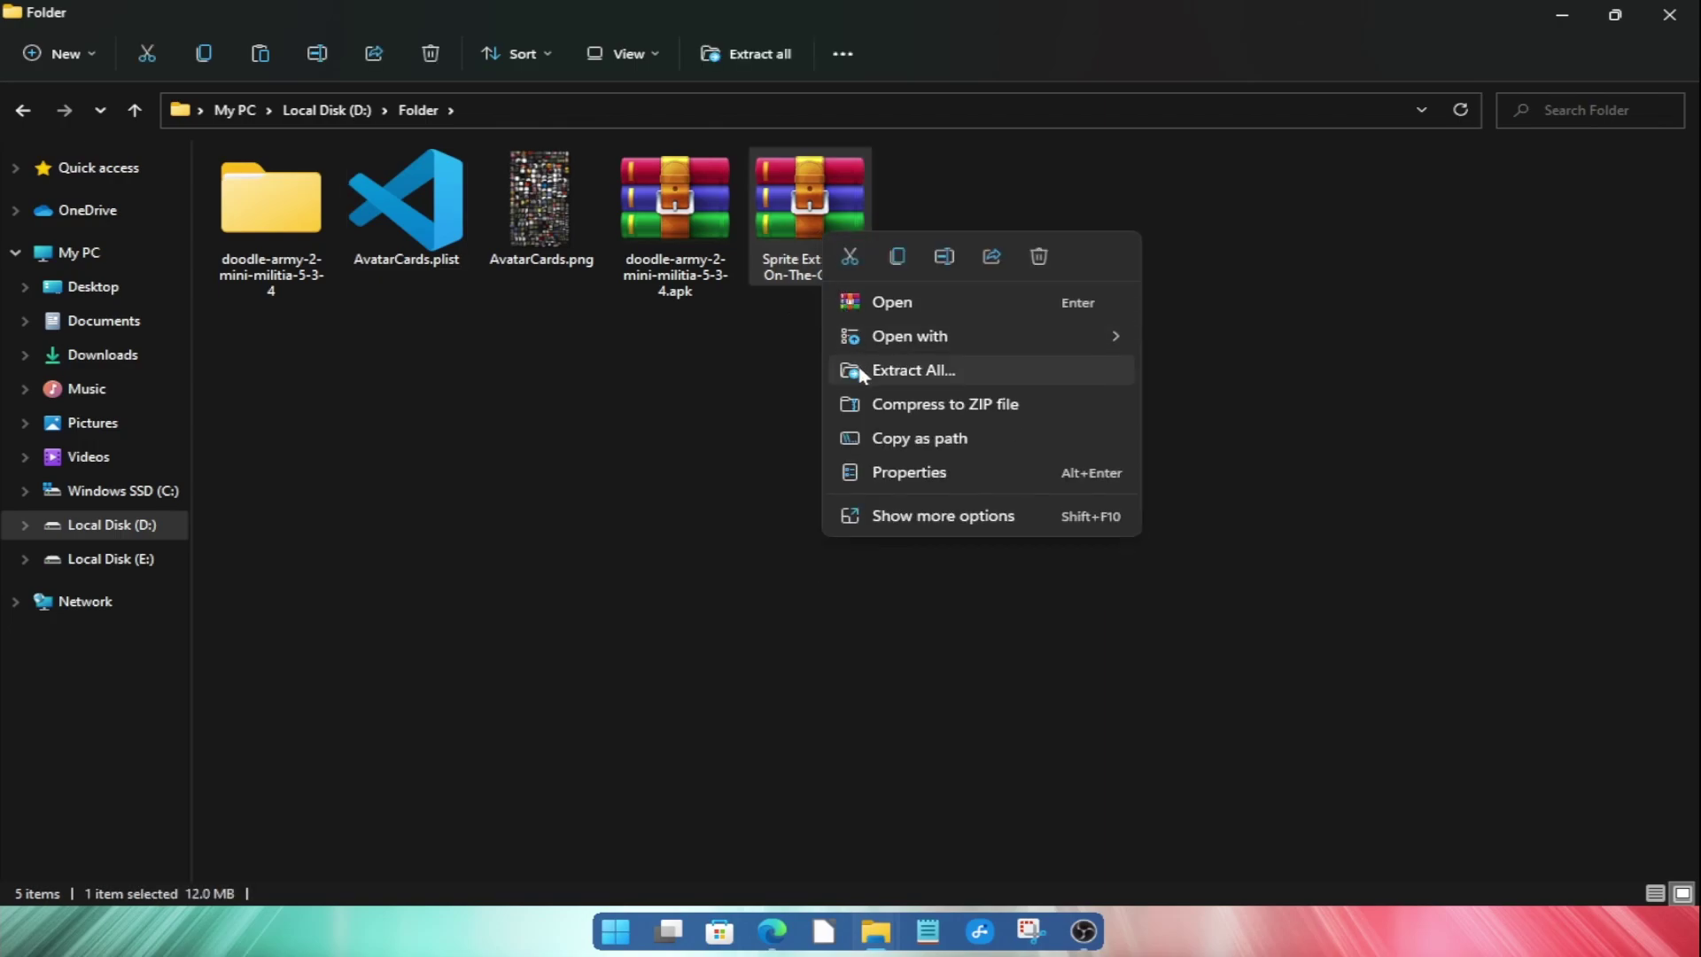
pyautogui.click(913, 371)
pyautogui.click(1046, 665)
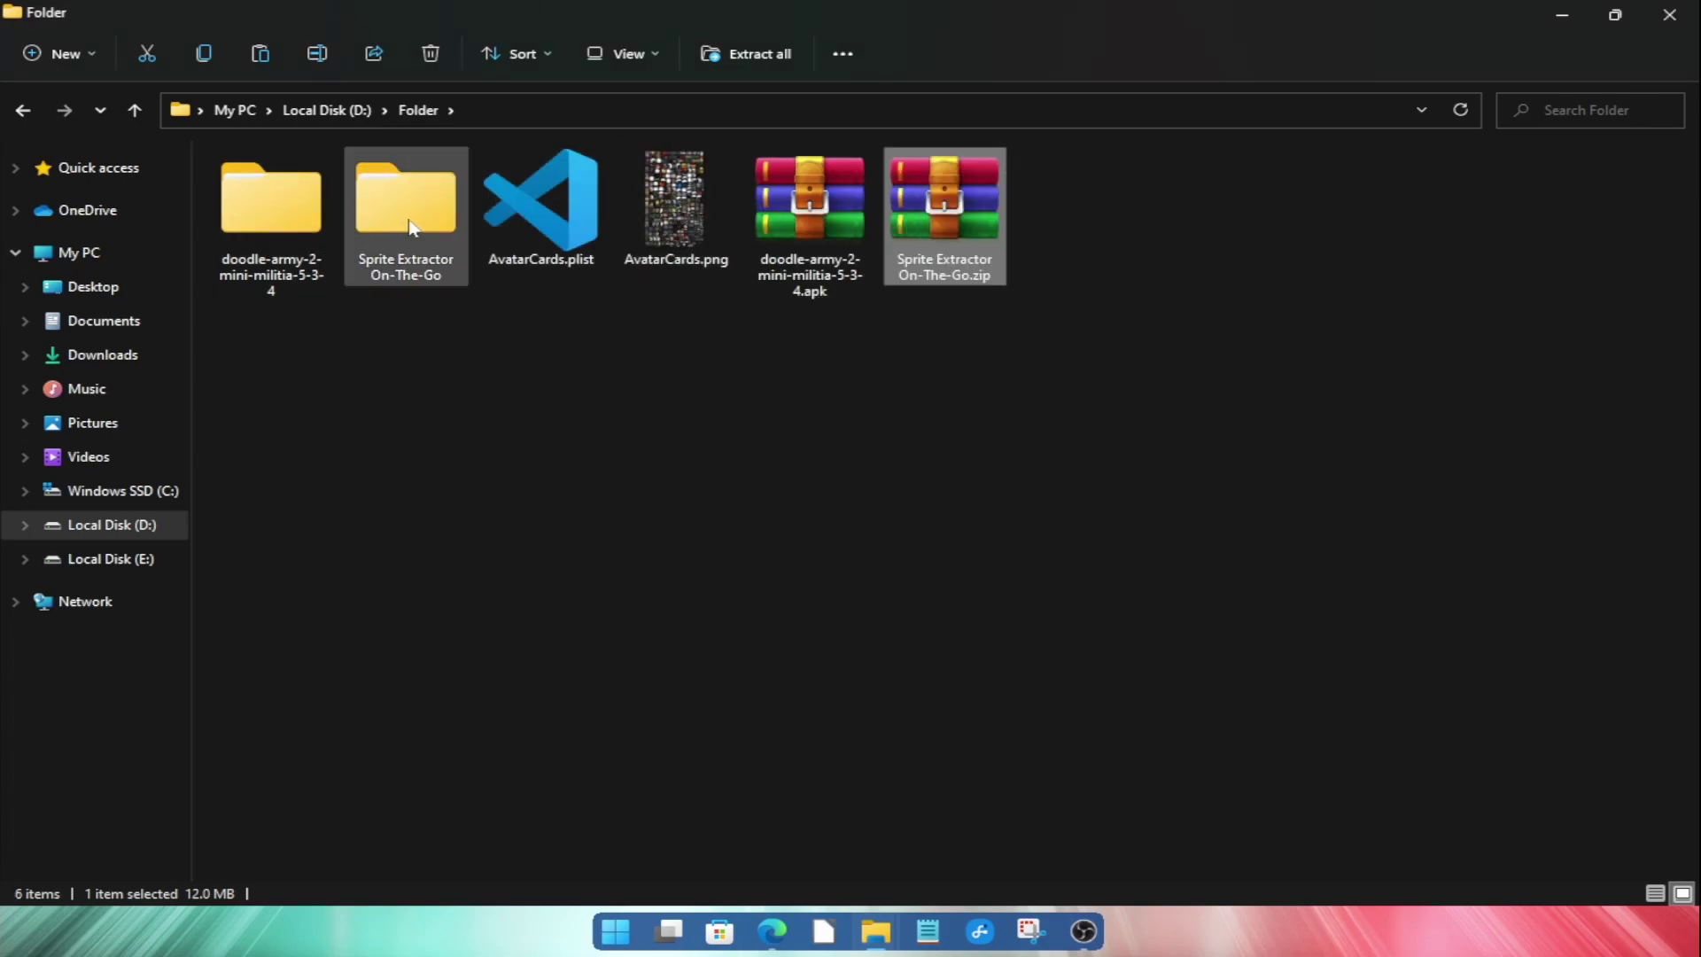
pyautogui.doubleClick(411, 227)
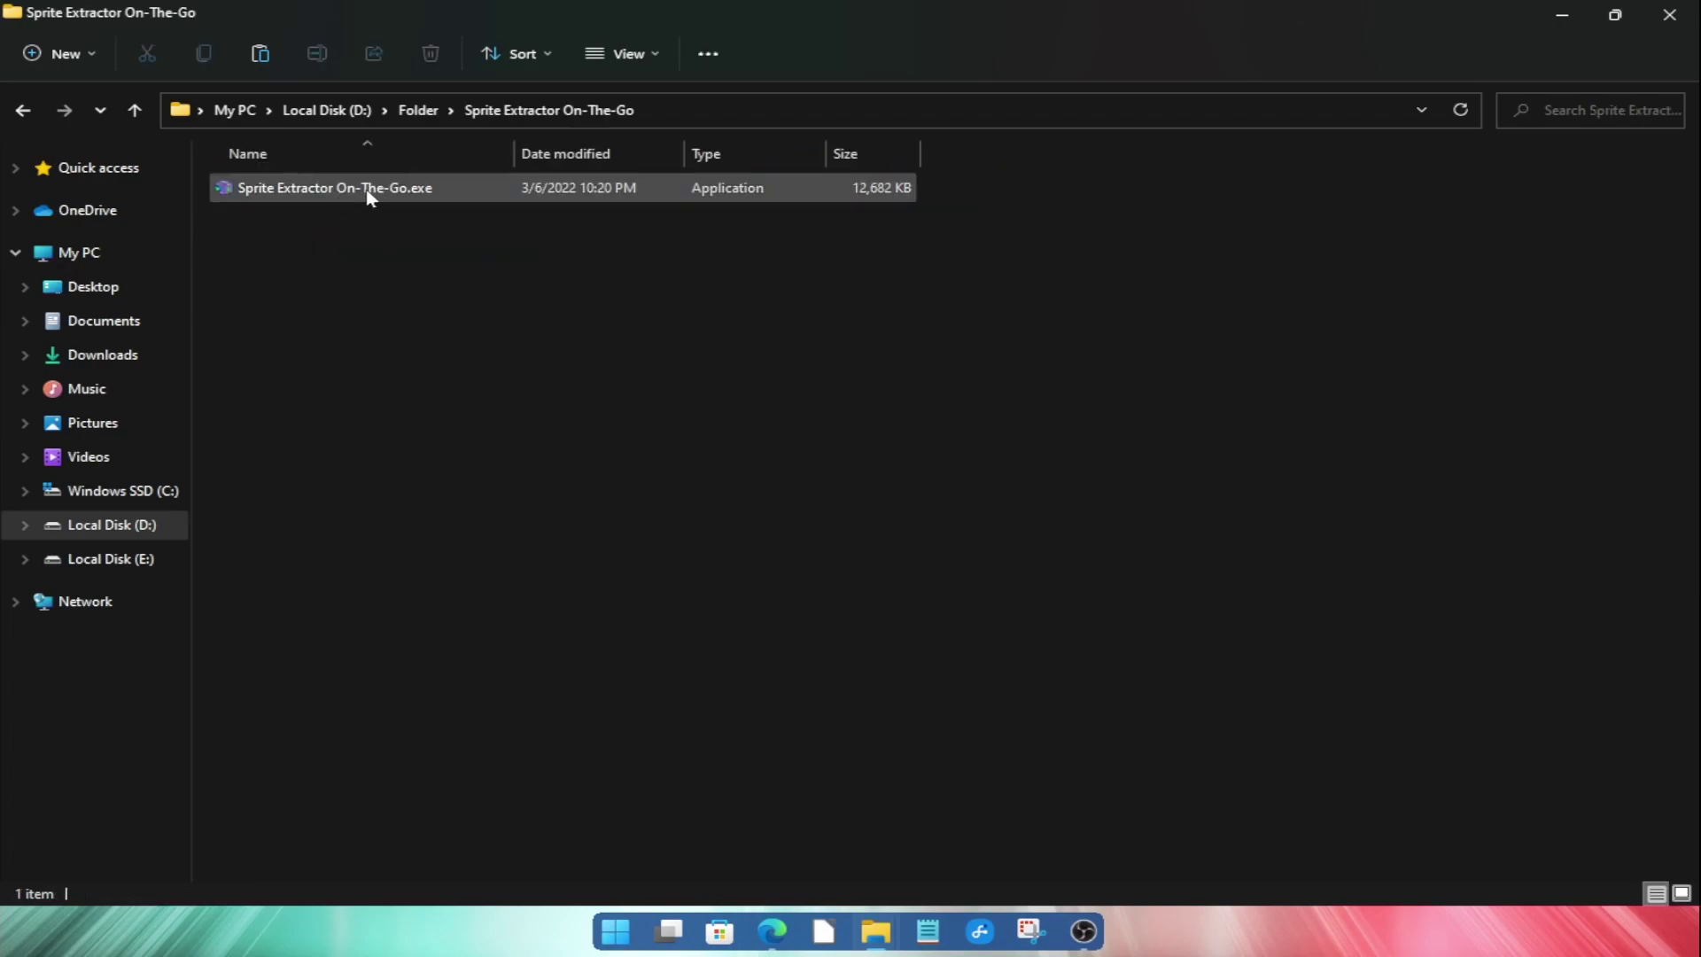
pyautogui.click(370, 195)
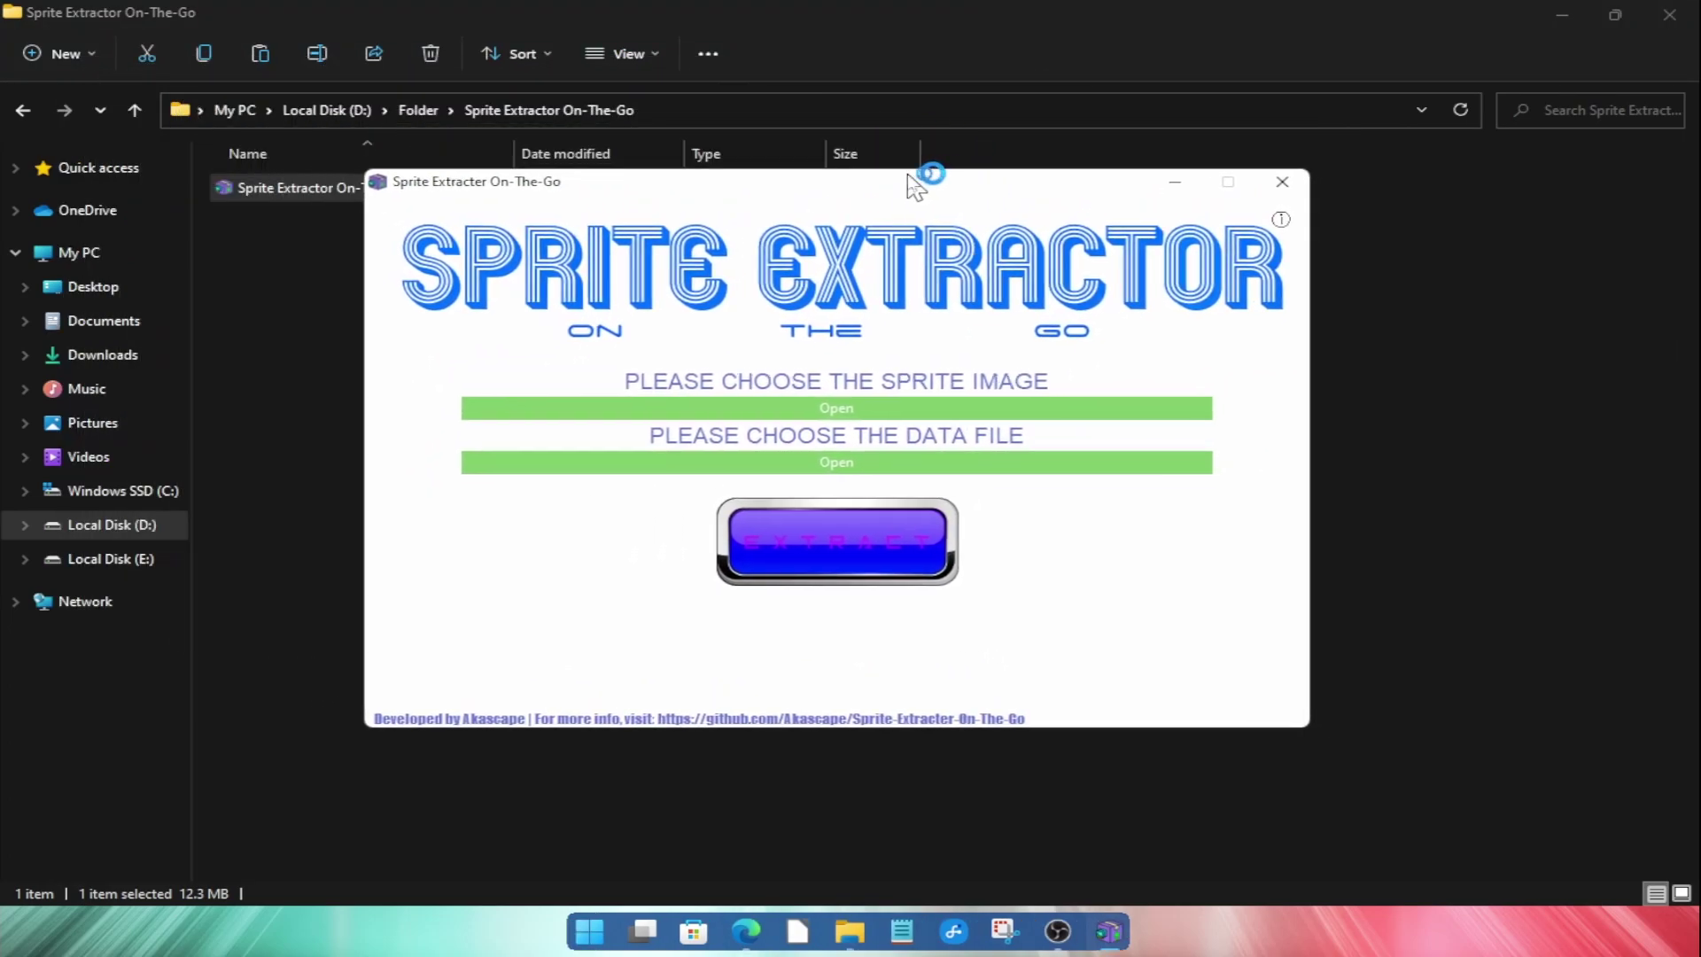
# - Bring the extractor forward and load D:/Folder/AvatarCards.png as the sprite image
pyautogui.click(147, 110)
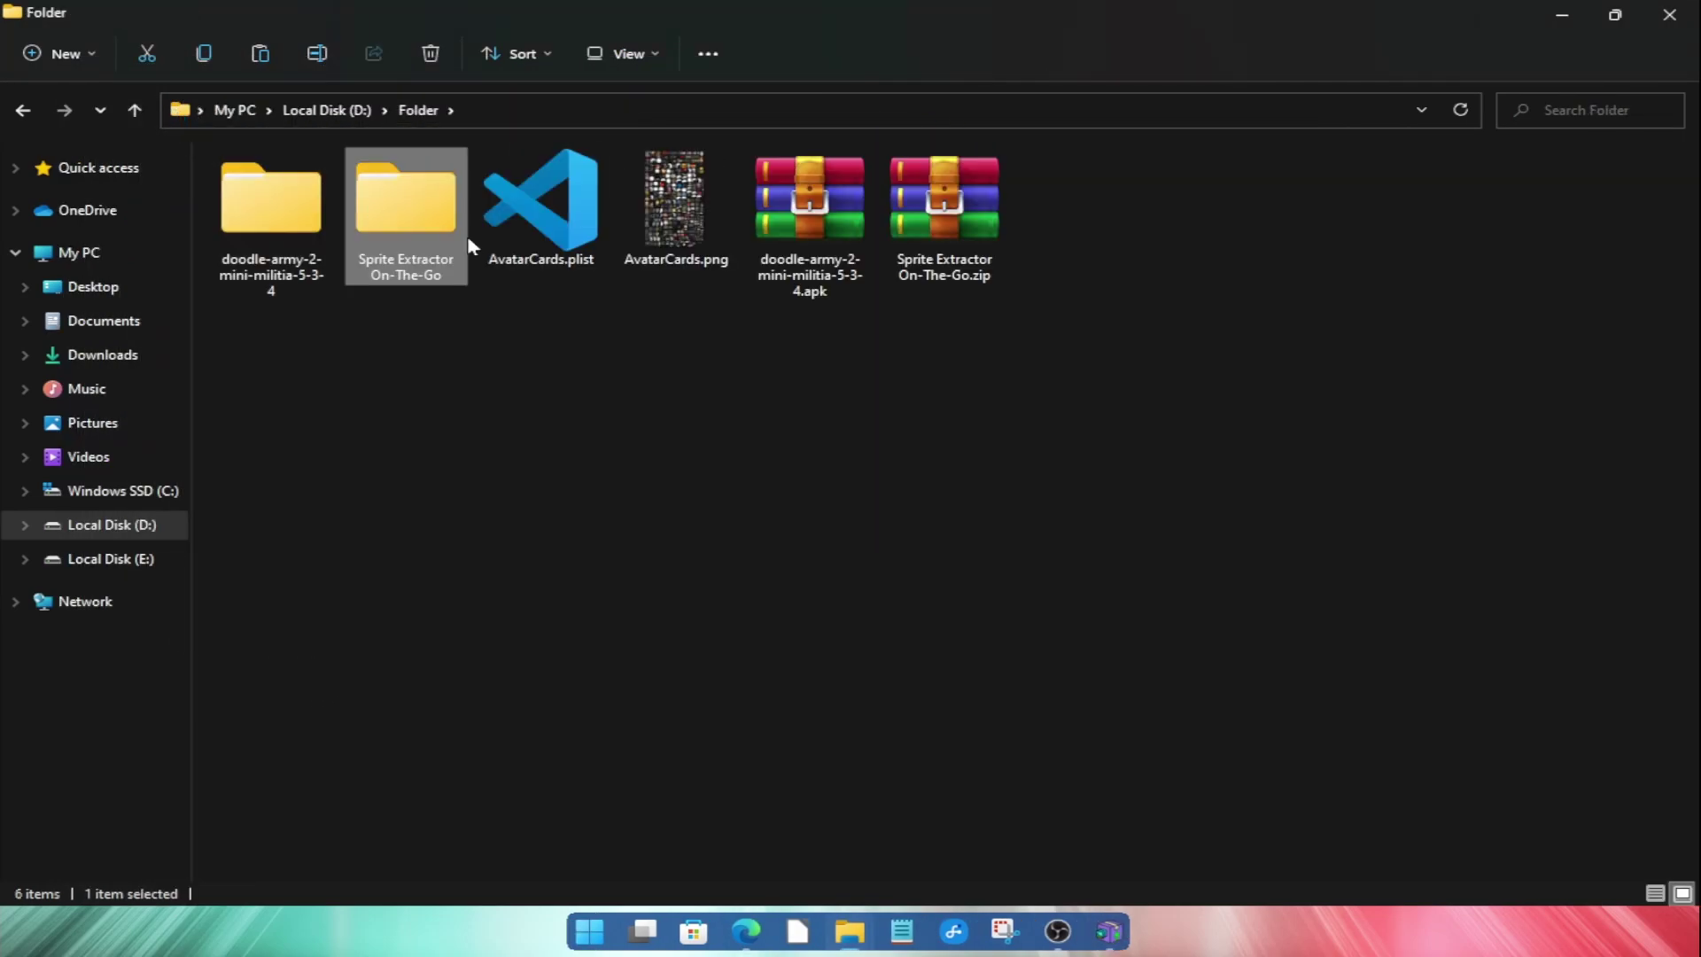
pyautogui.click(1109, 932)
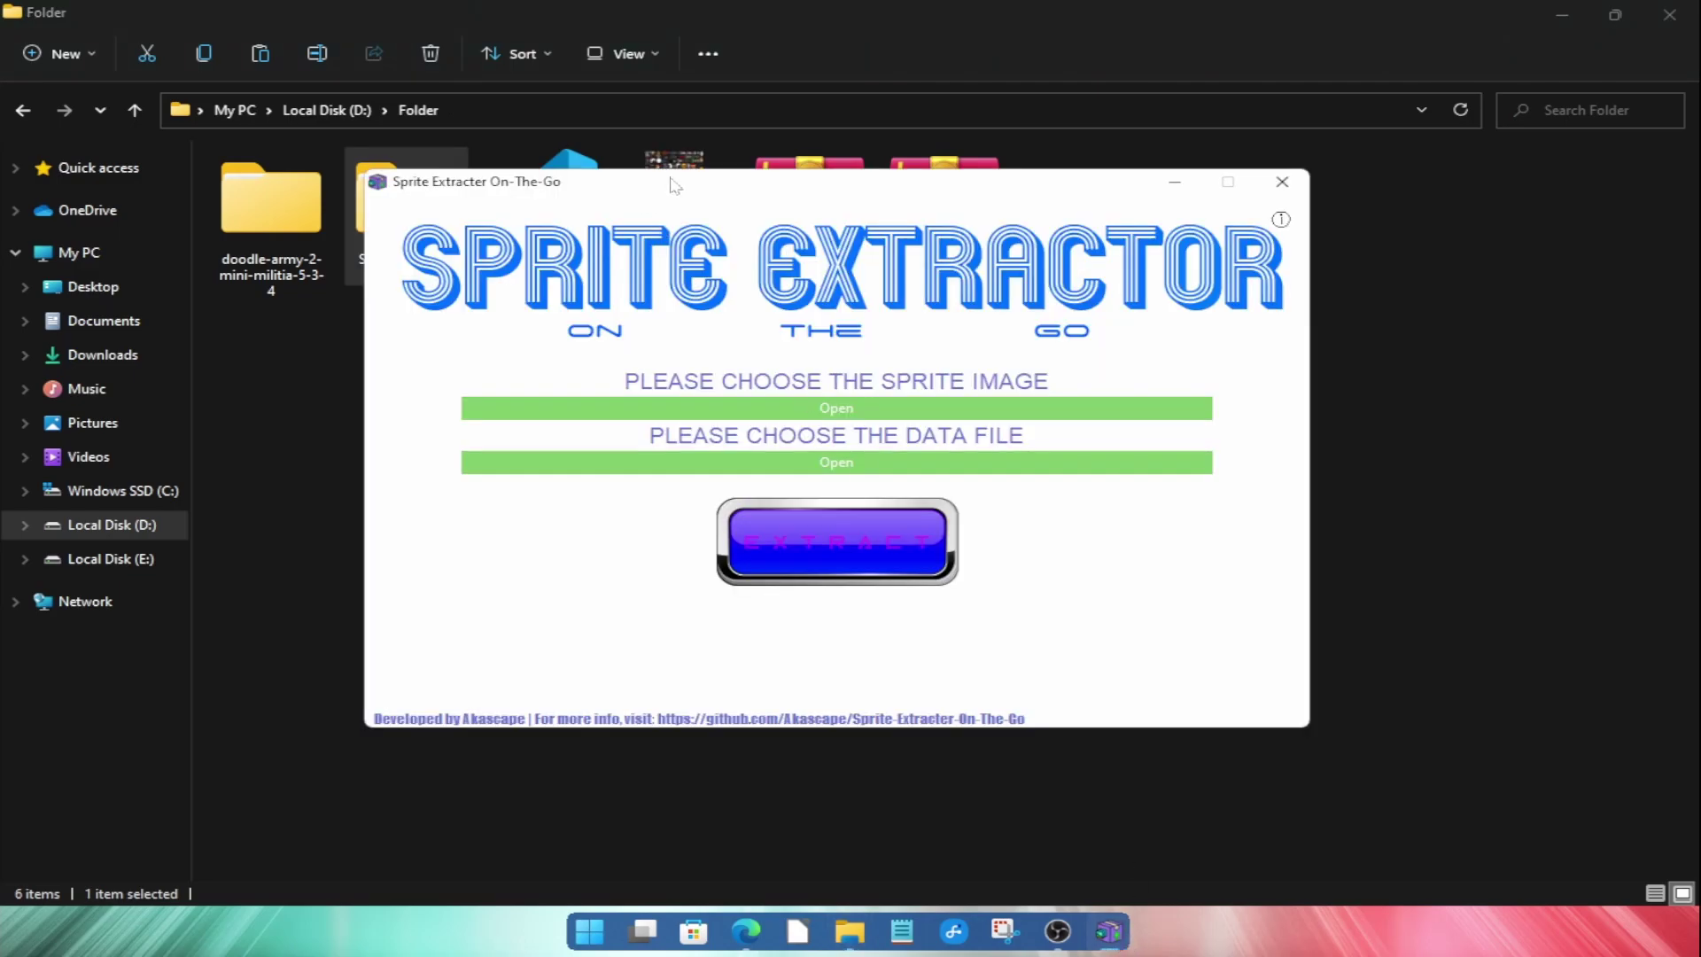
pyautogui.moveTo(673, 185); pyautogui.dragTo(779, 275)
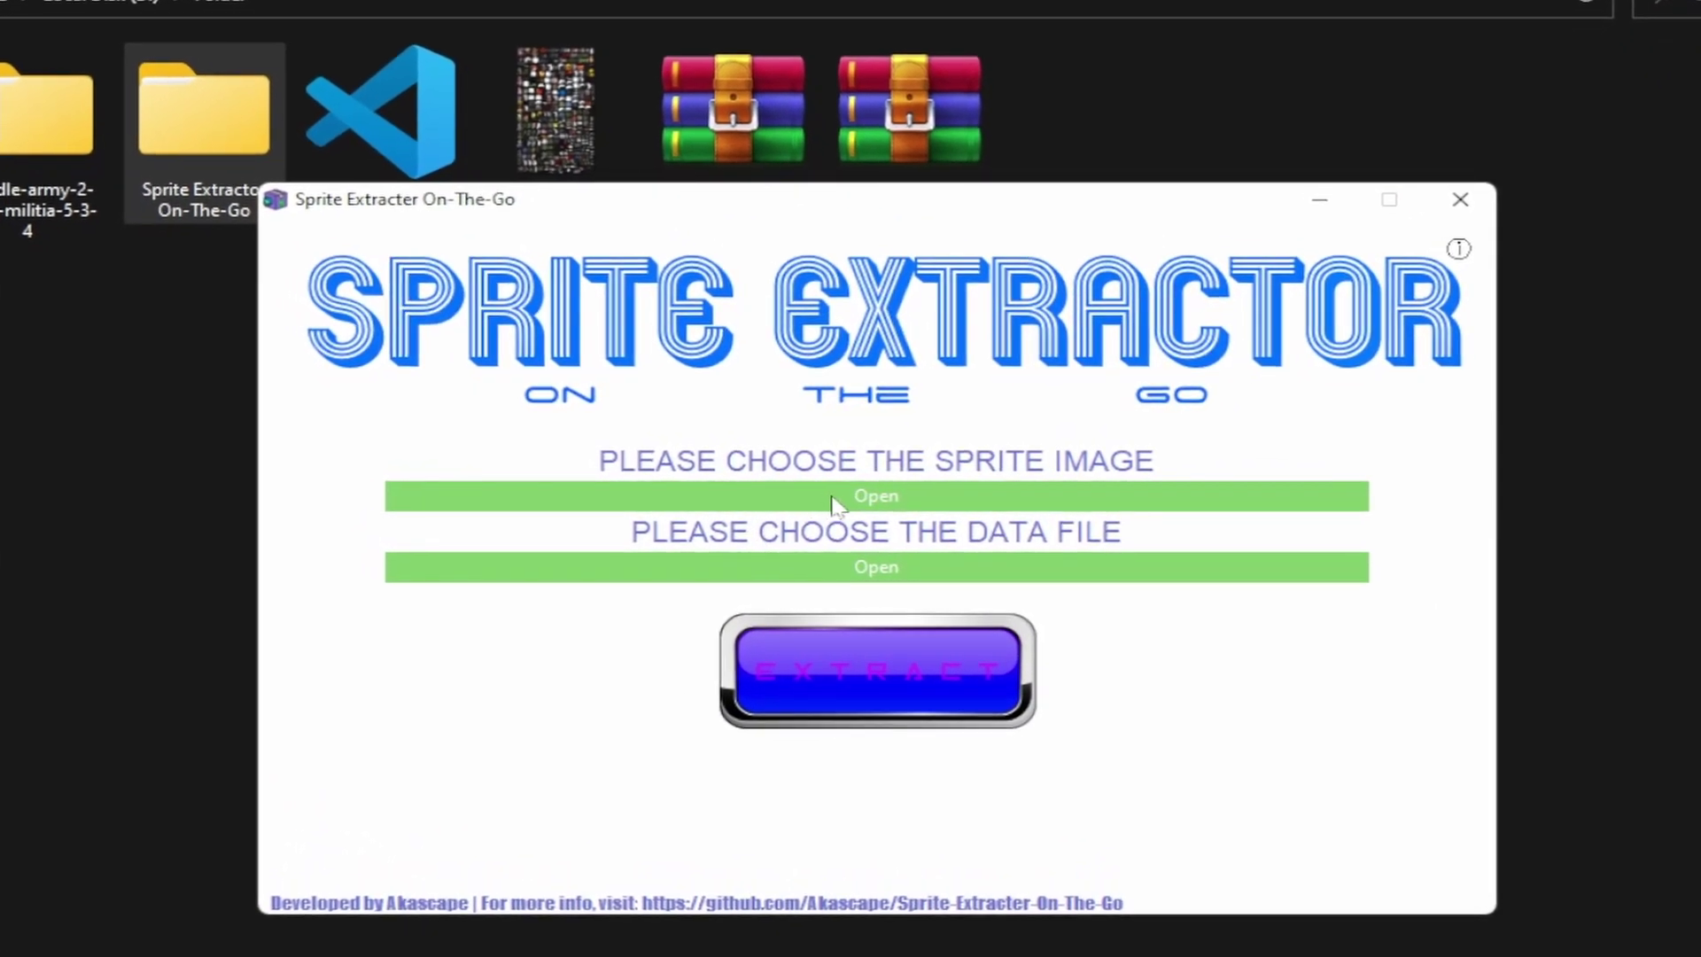
pyautogui.click(832, 498)
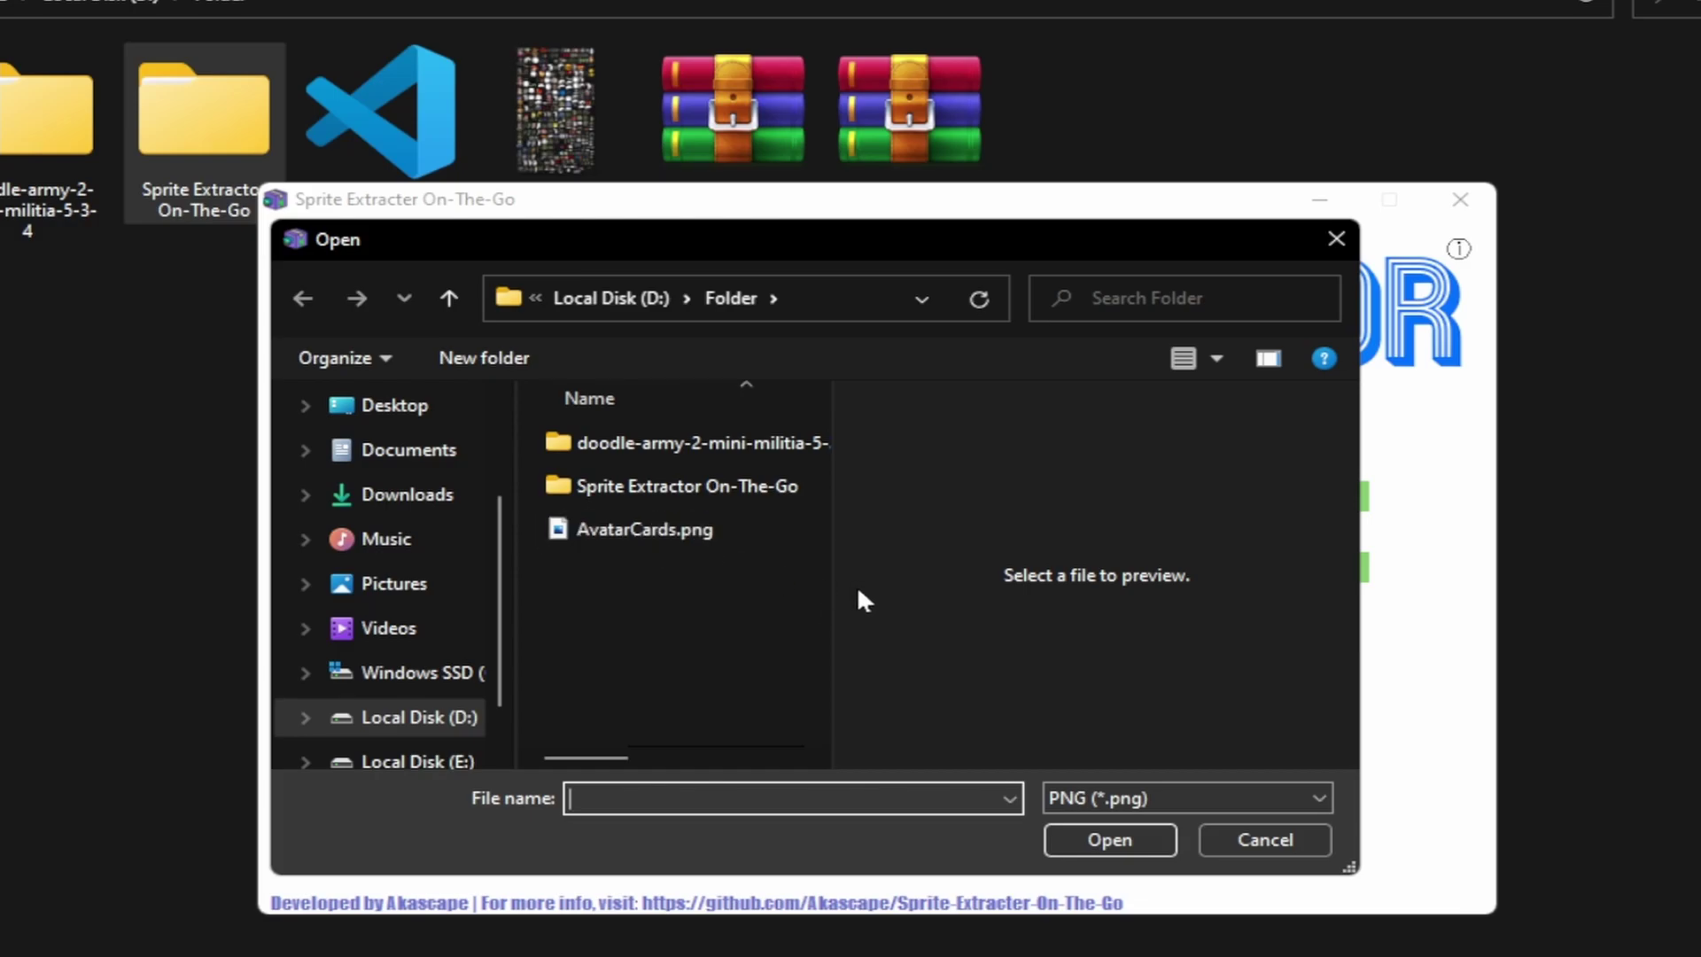
pyautogui.moveTo(832, 589); pyautogui.dragTo(1012, 589)
pyautogui.click(700, 544)
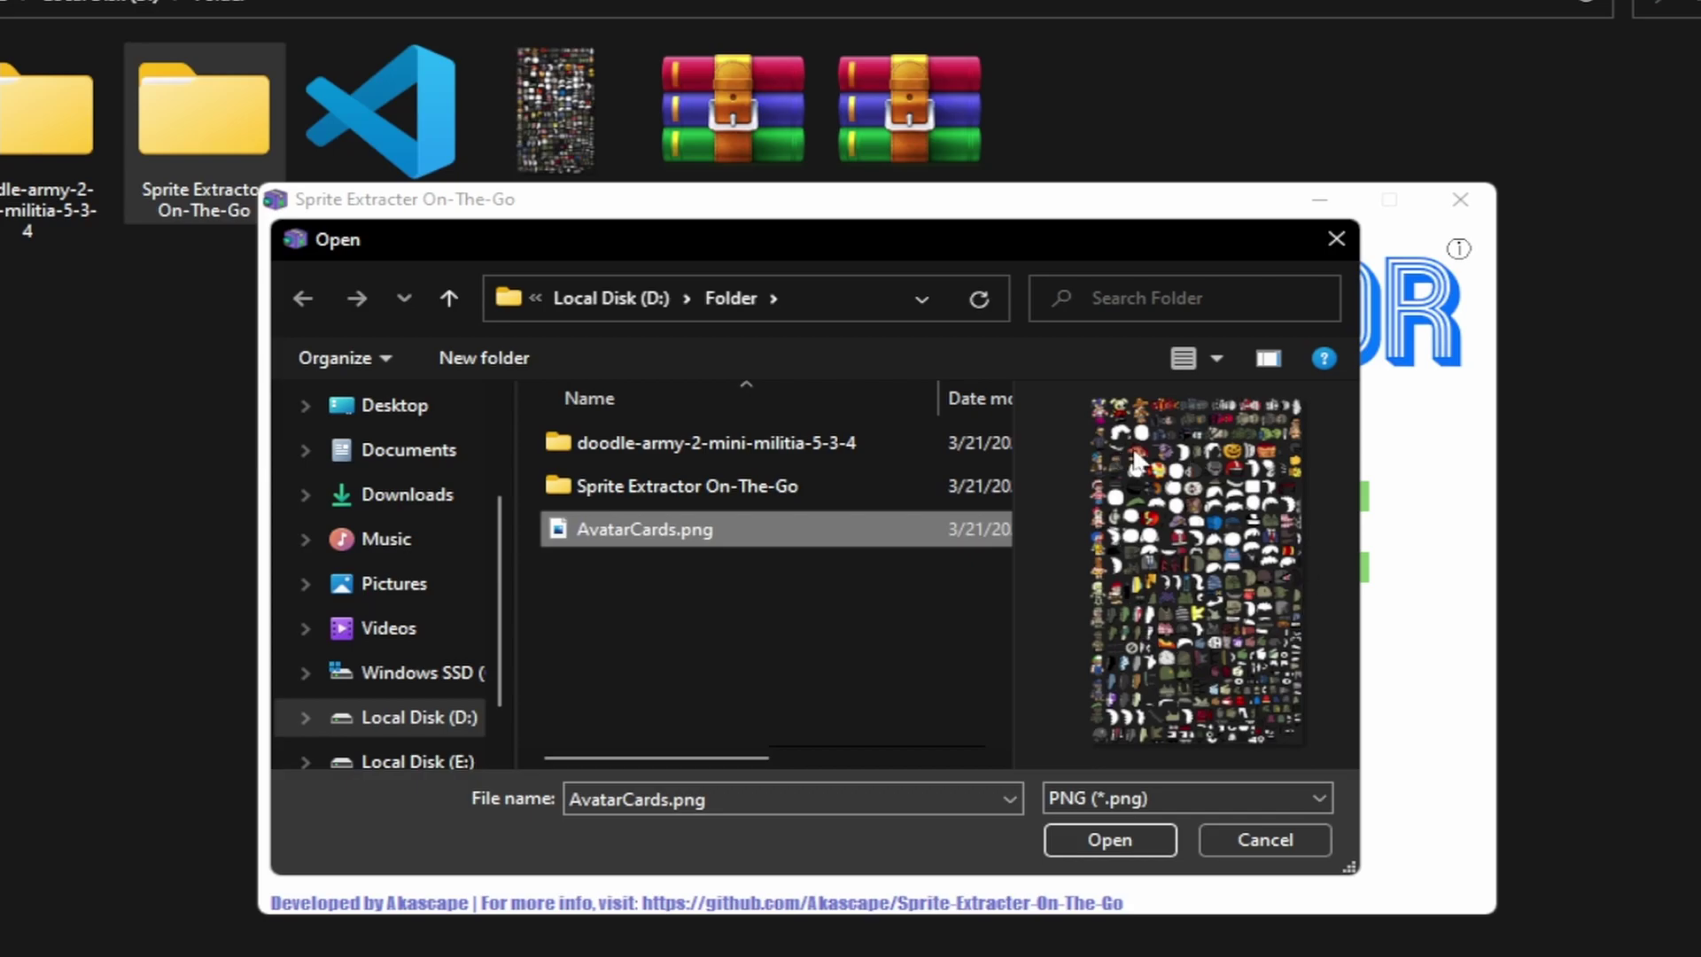
pyautogui.click(1118, 829)
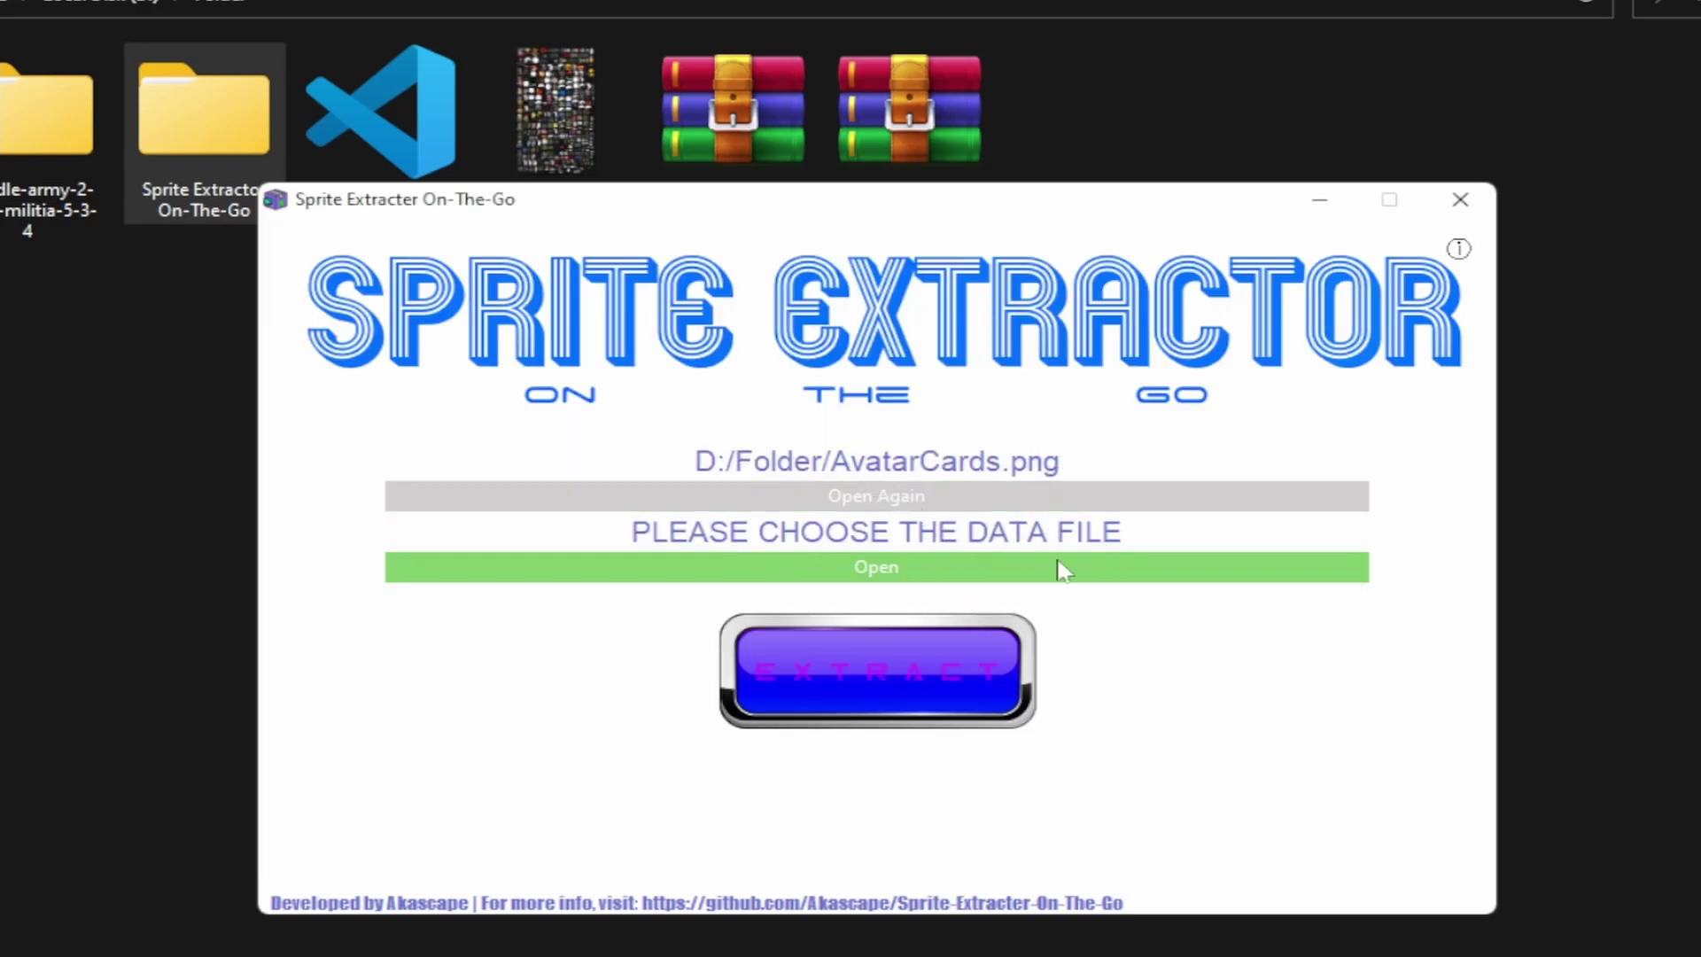
# - Load D:/Folder/AvatarCards.plist as the extractor's data file
pyautogui.click(933, 576)
pyautogui.click(770, 540)
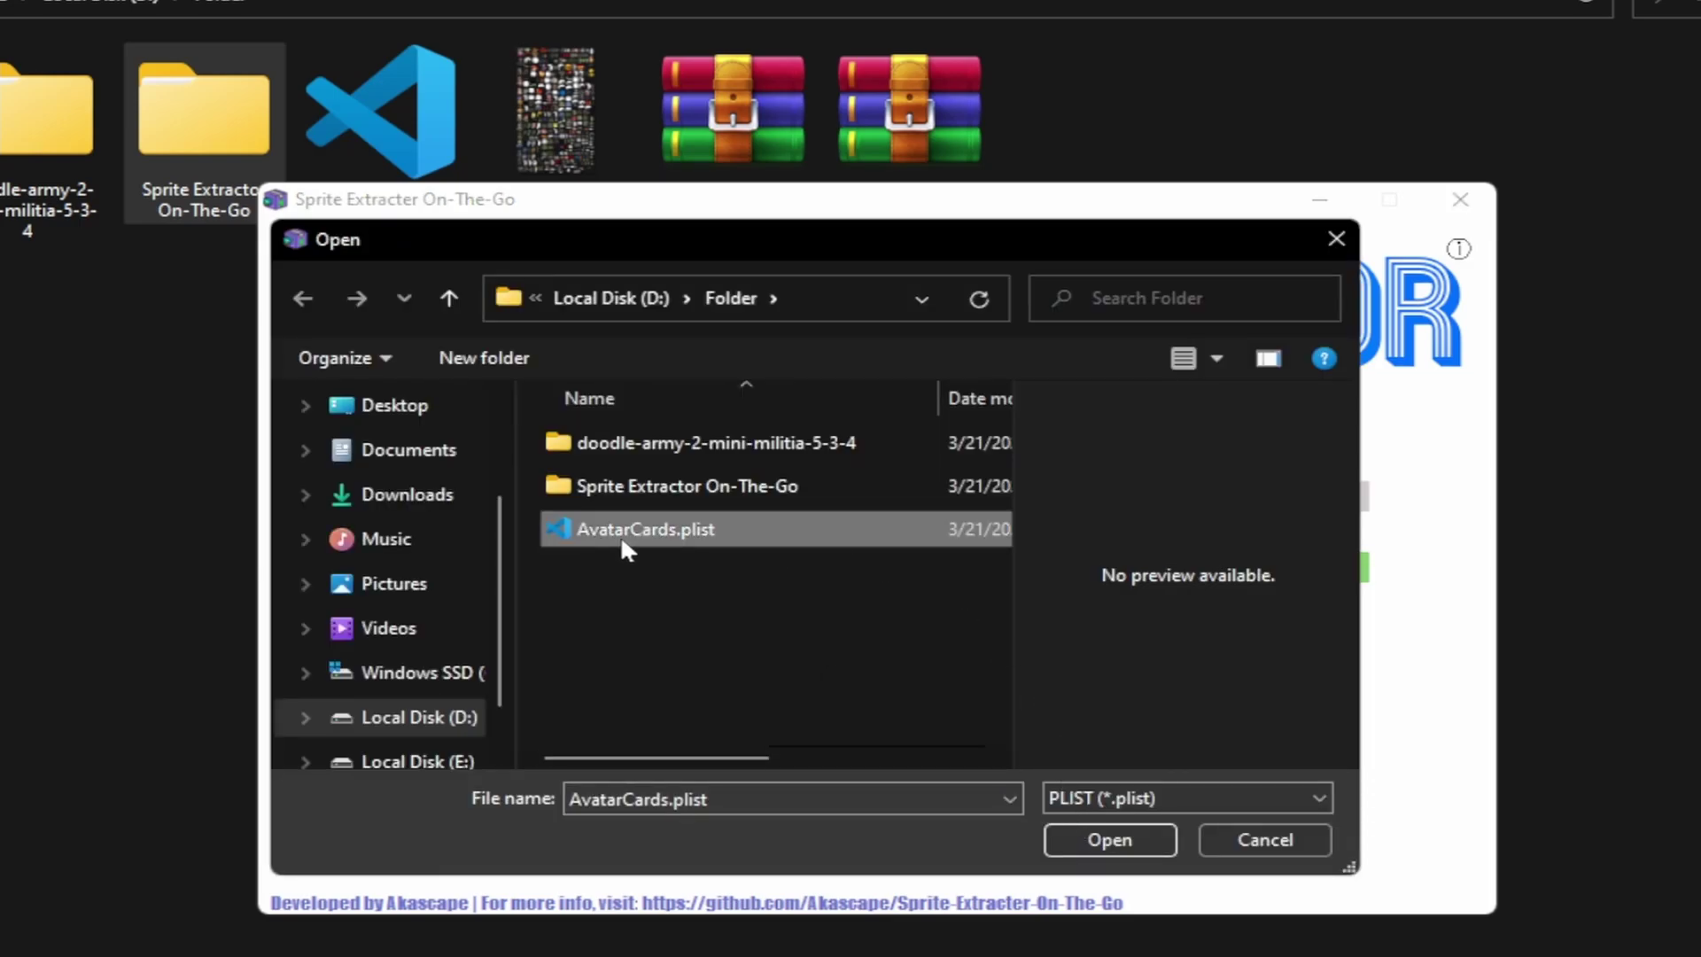
pyautogui.click(1105, 838)
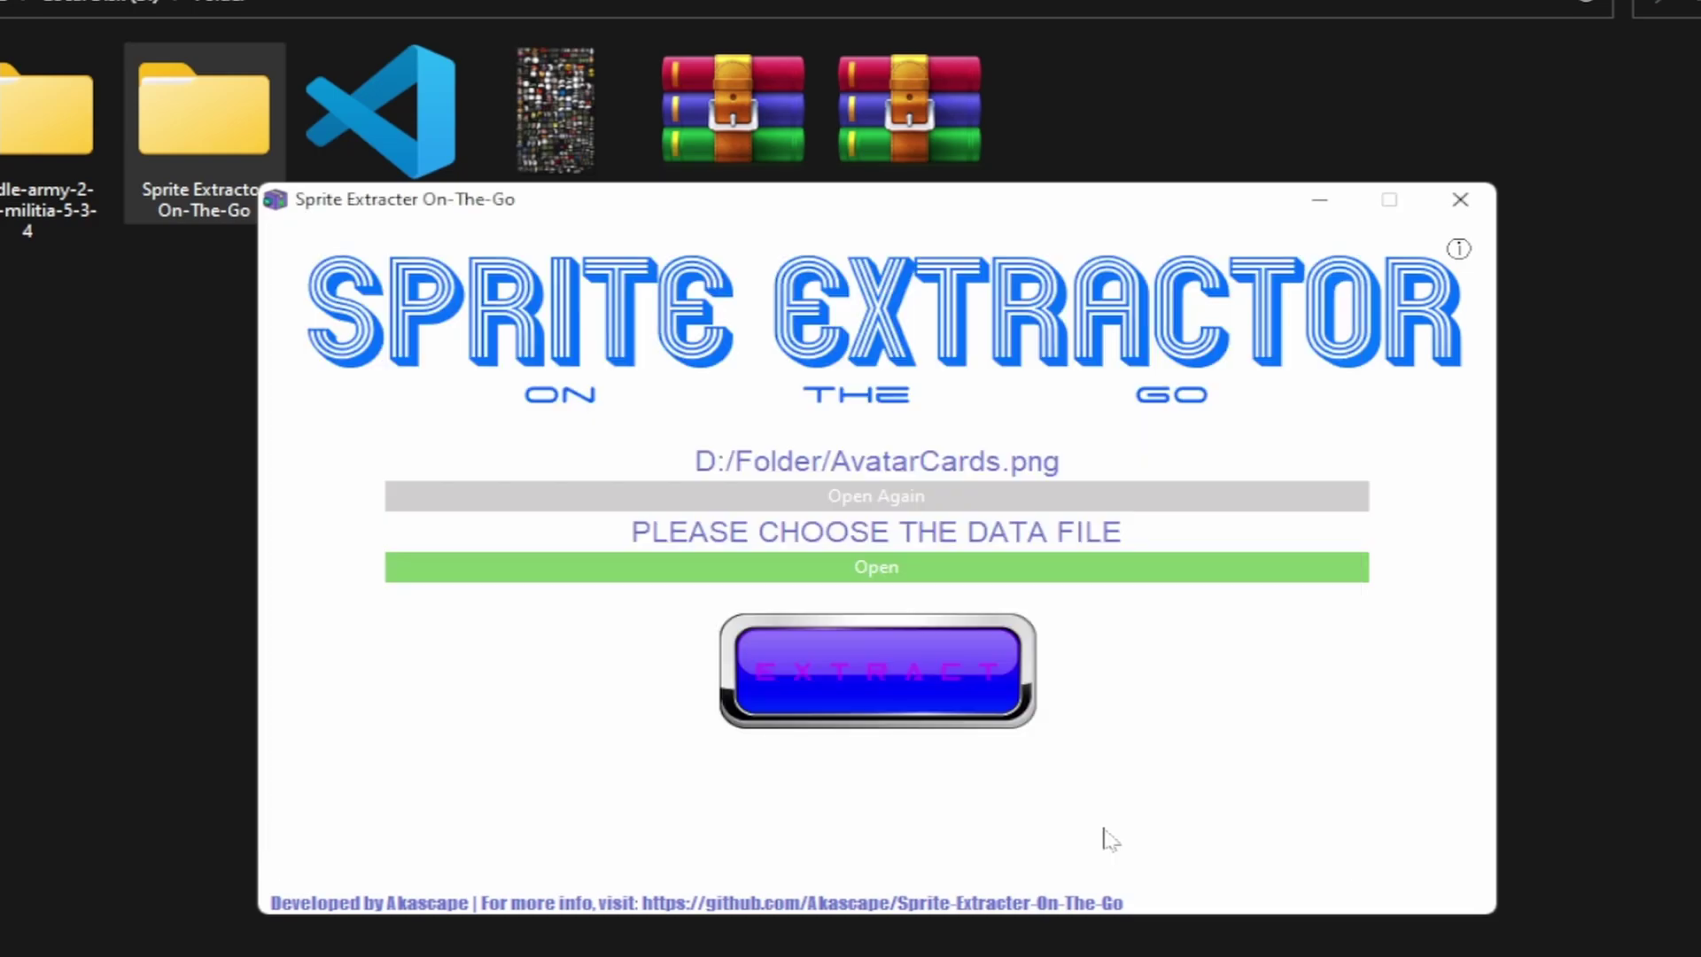
# - Run the sprite extraction, dismiss the DONE message and close the extractor
pyautogui.click(884, 668)
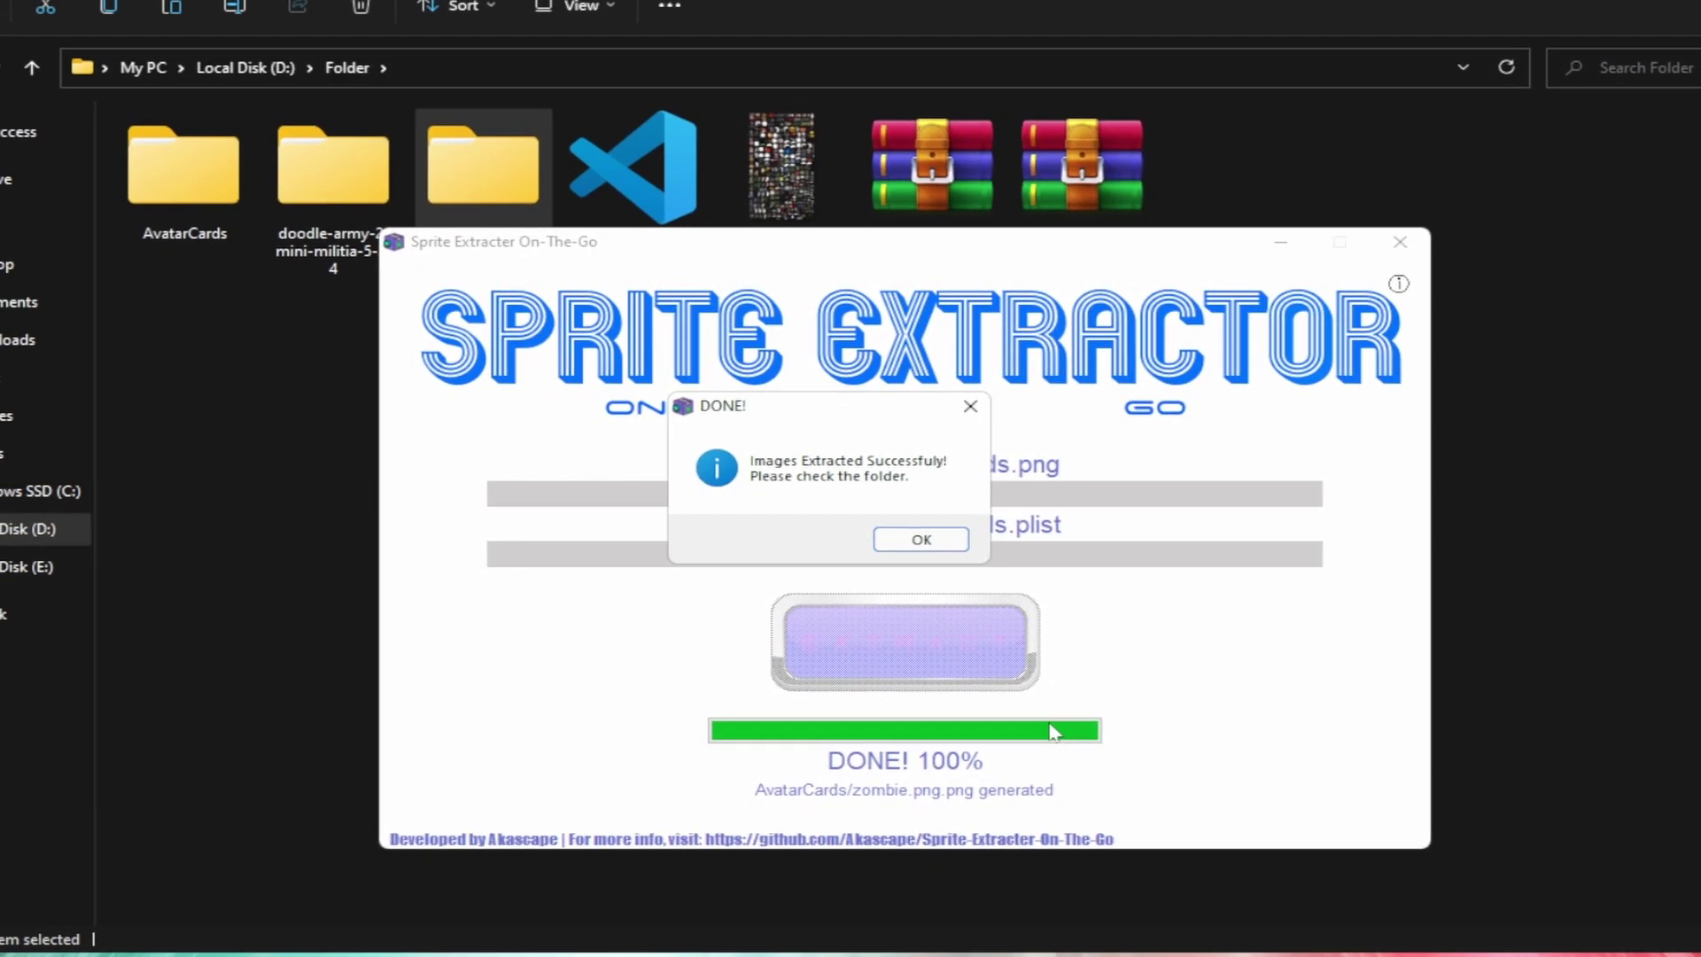
pyautogui.click(921, 539)
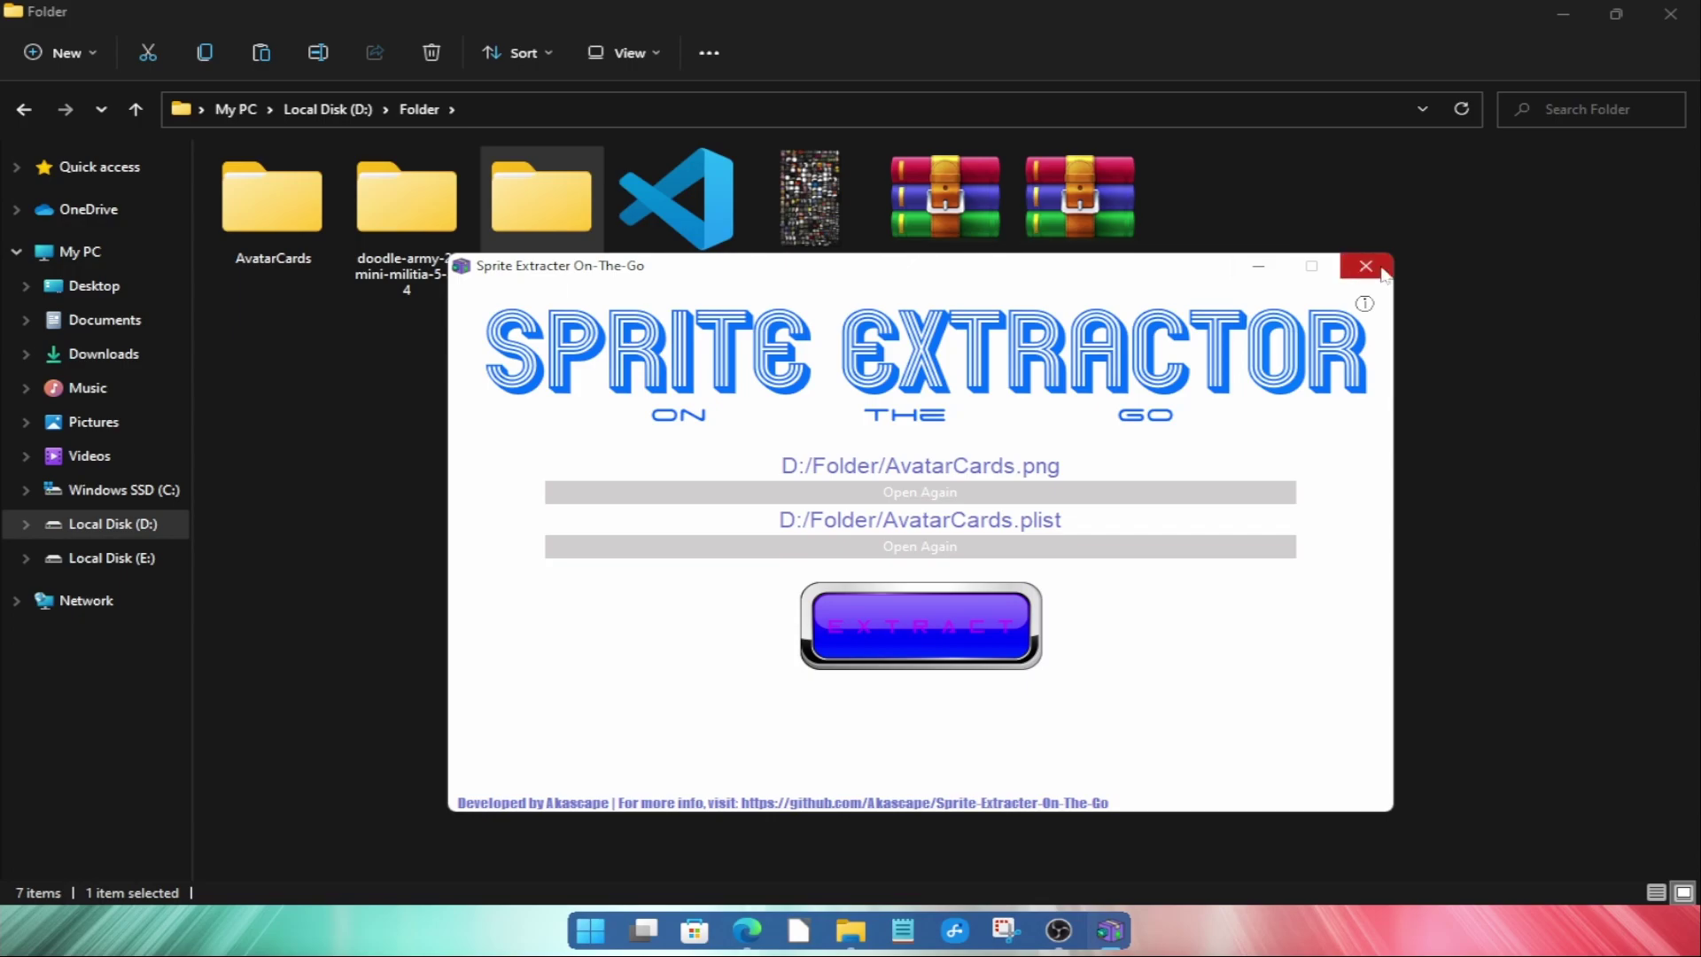
pyautogui.click(1263, 271)
pyautogui.press('Right')
pyautogui.press('Right')
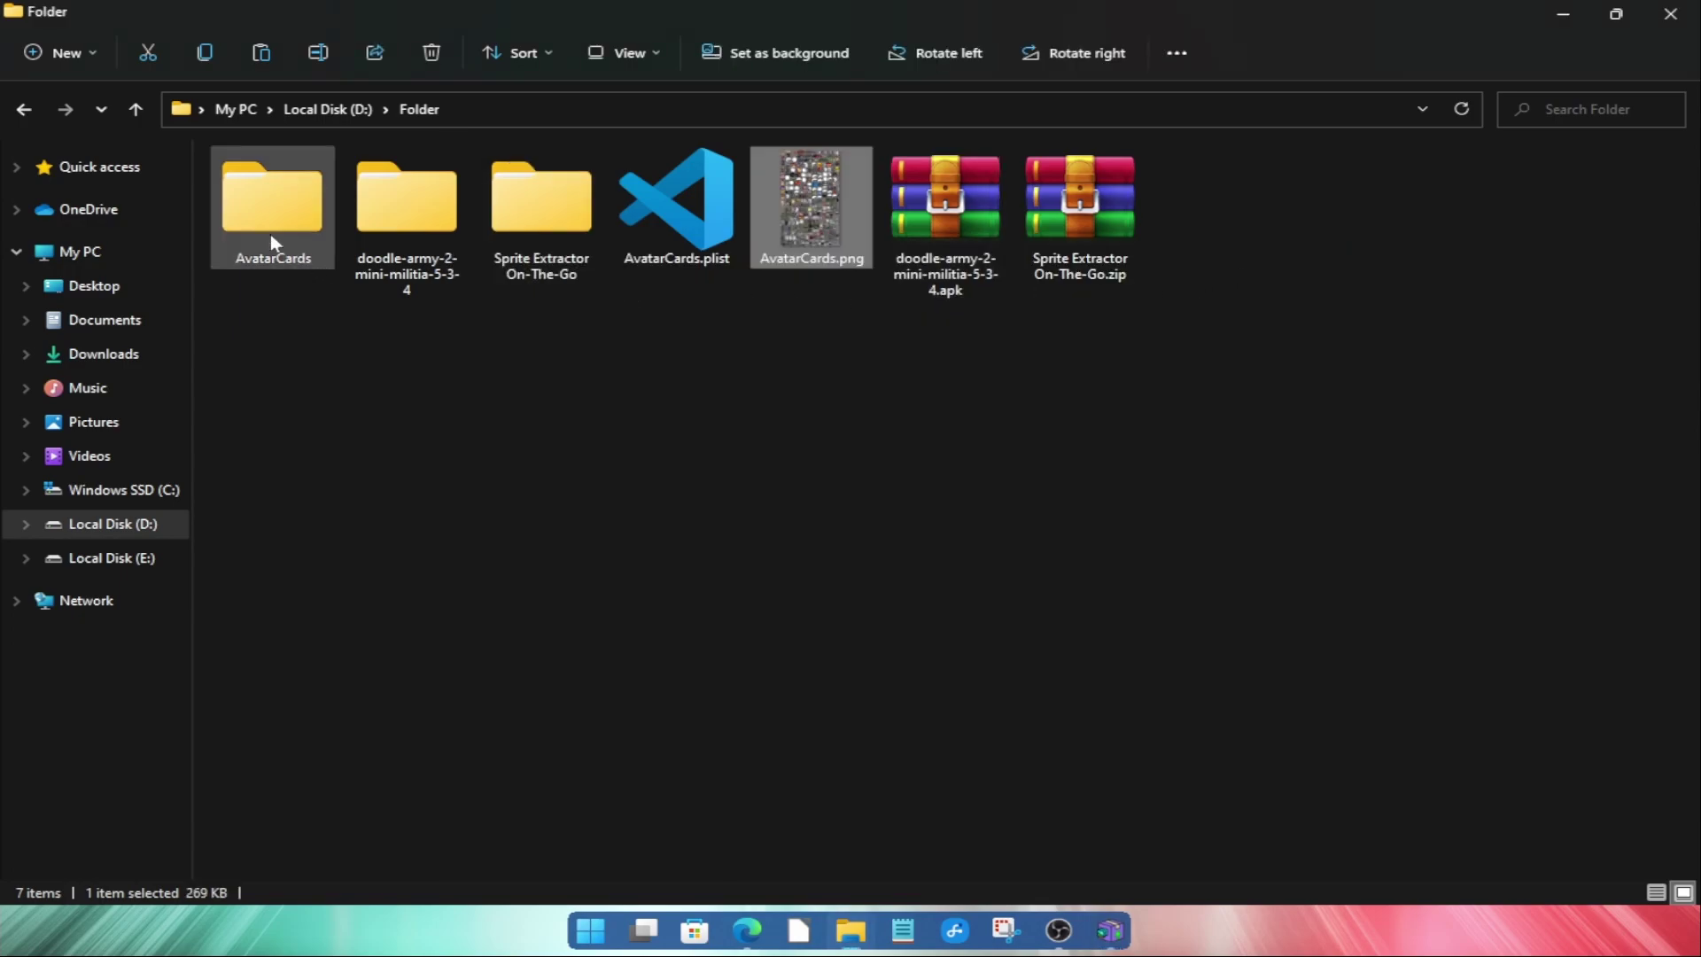
# - Open the new AvatarCards folder in Large icons and scroll through the 360 sprite PNGs
pyautogui.doubleClick(270, 241)
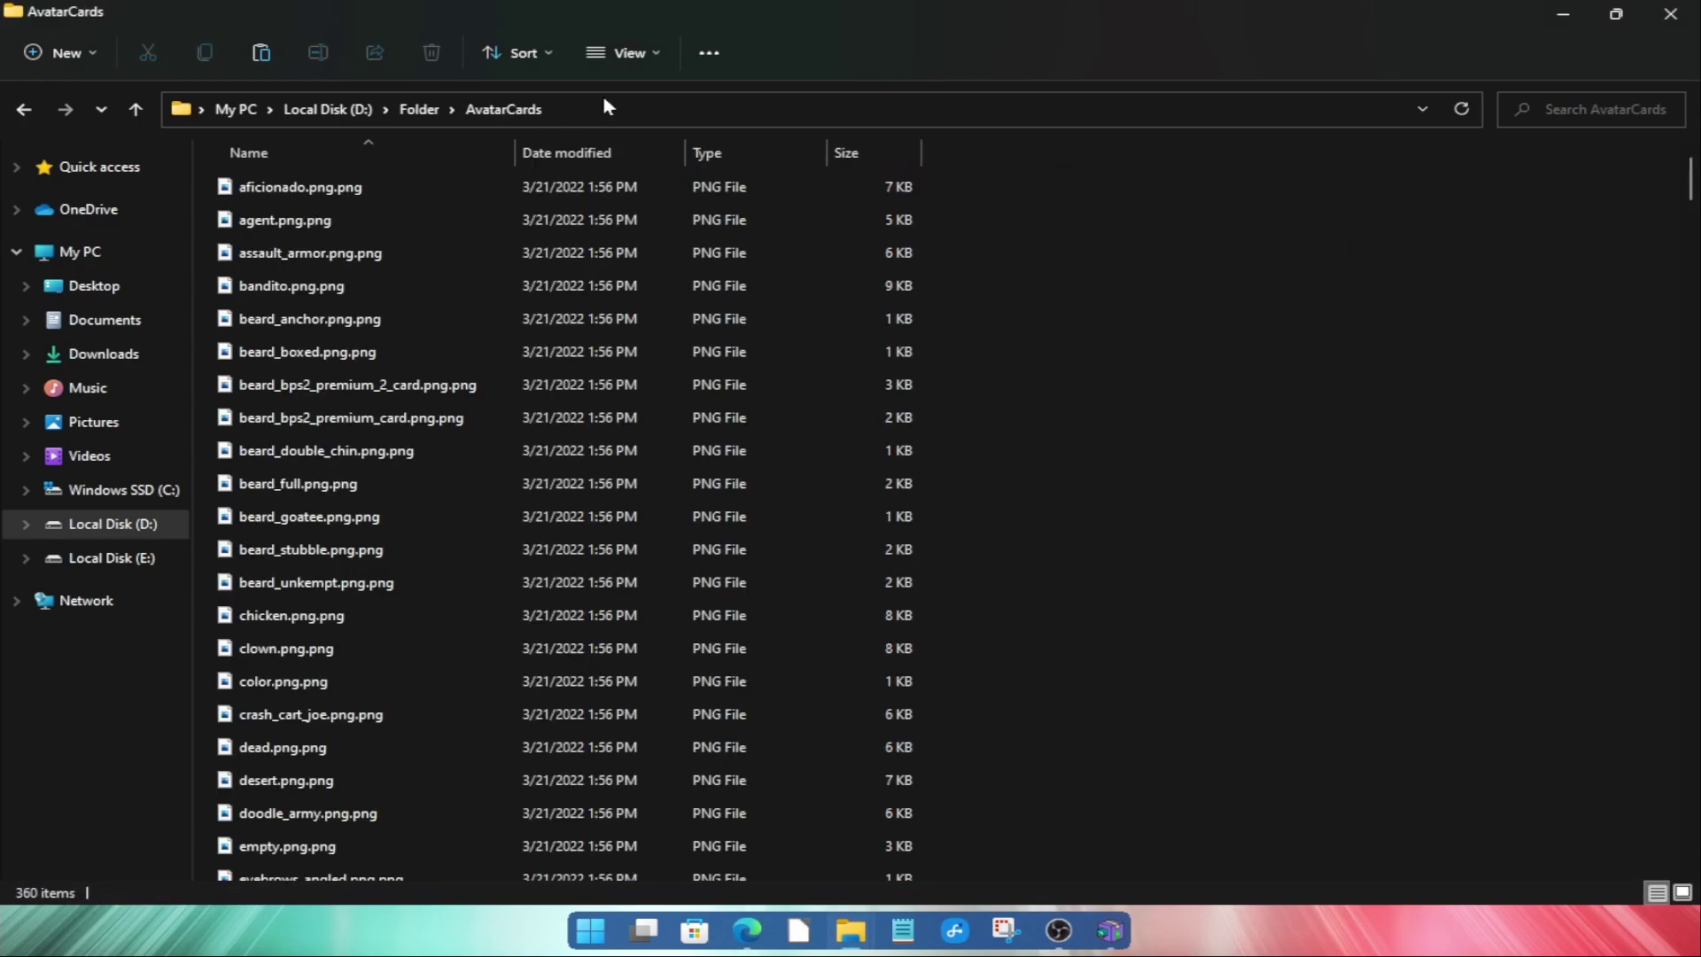
pyautogui.click(626, 55)
pyautogui.click(623, 138)
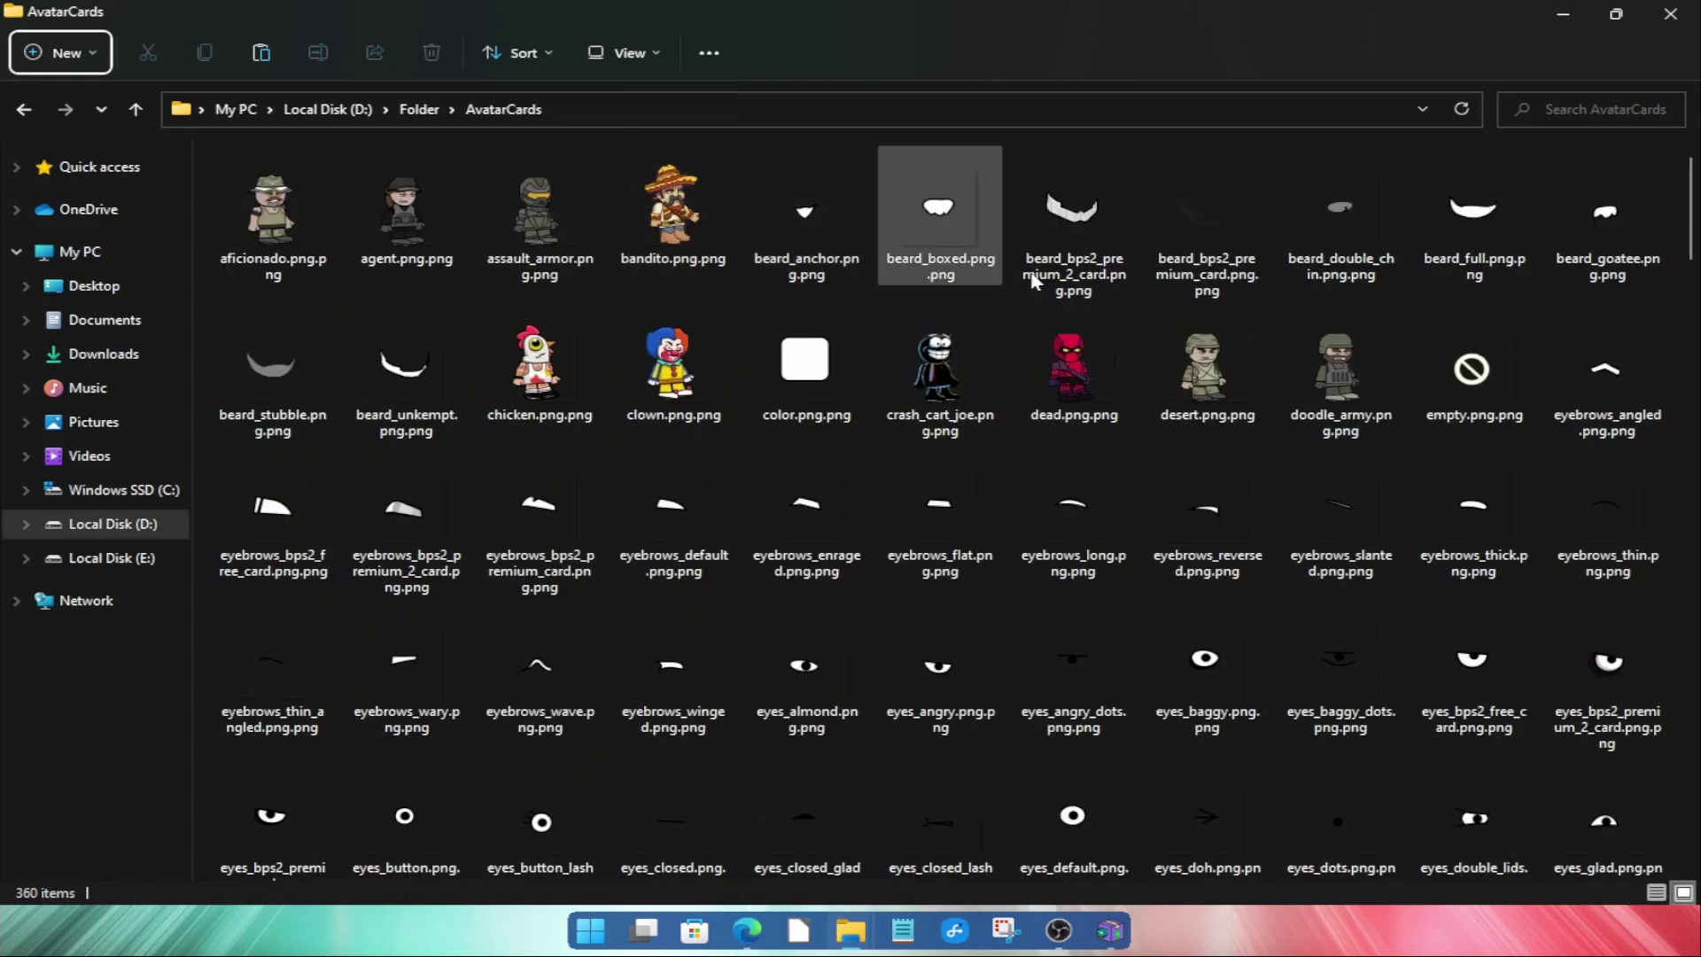
pyautogui.scroll(-3, 905, 467)
pyautogui.scroll(-15, 906, 467)
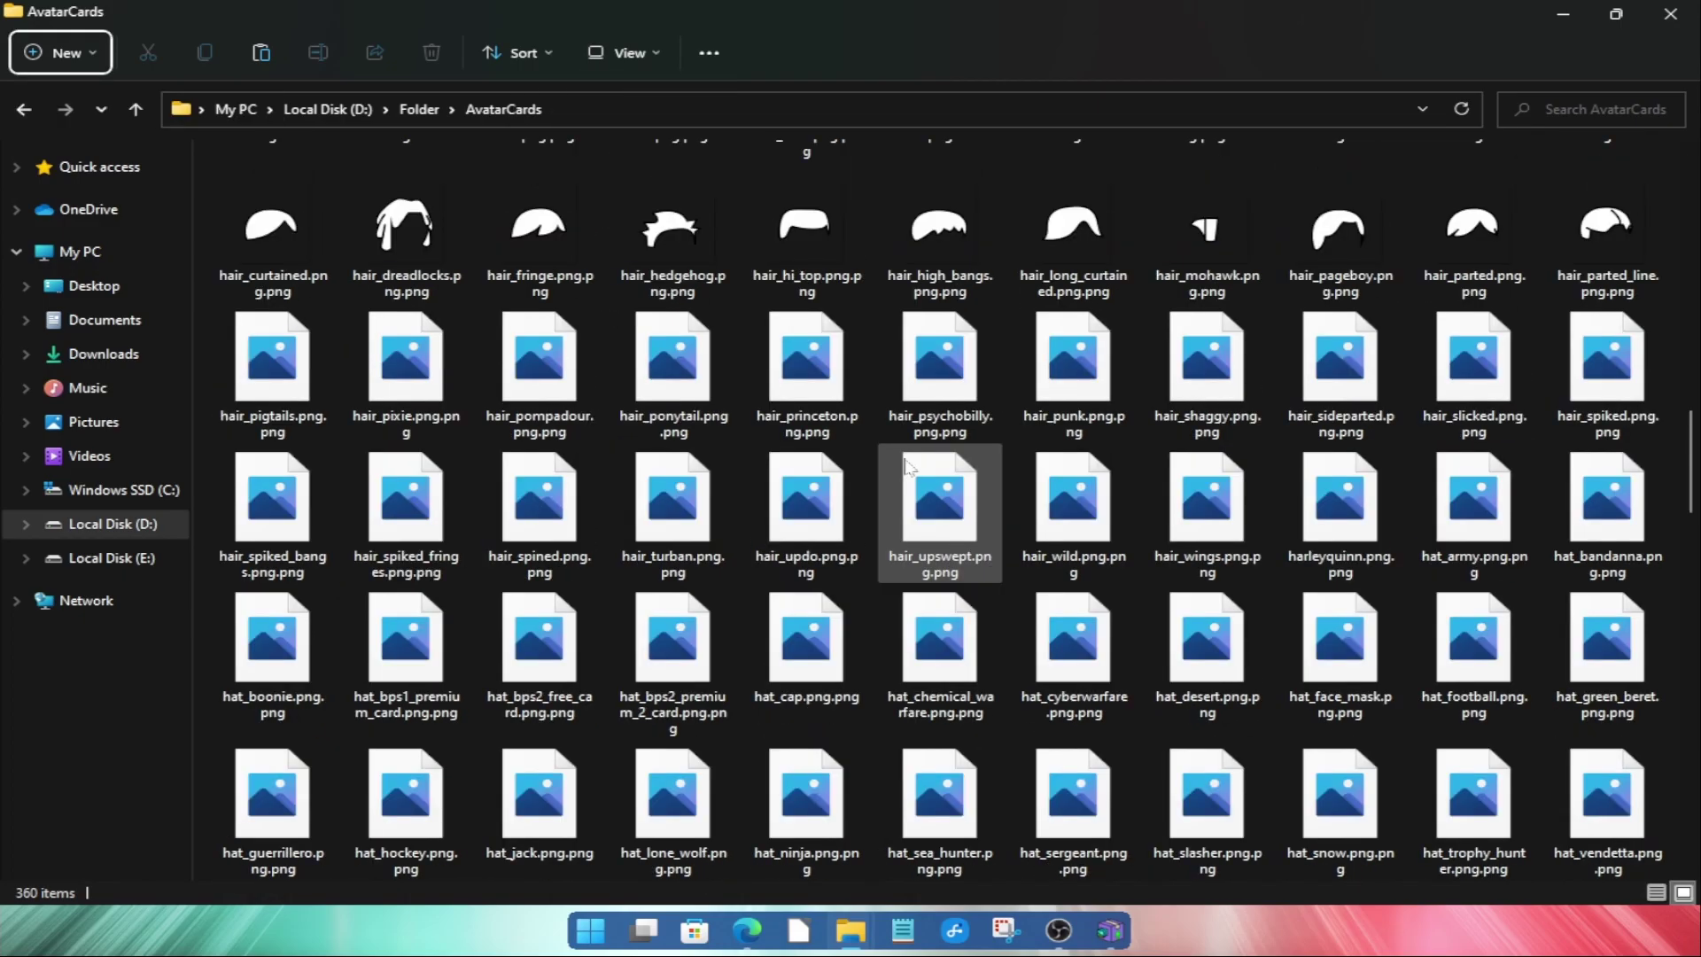
pyautogui.scroll(-15, 906, 467)
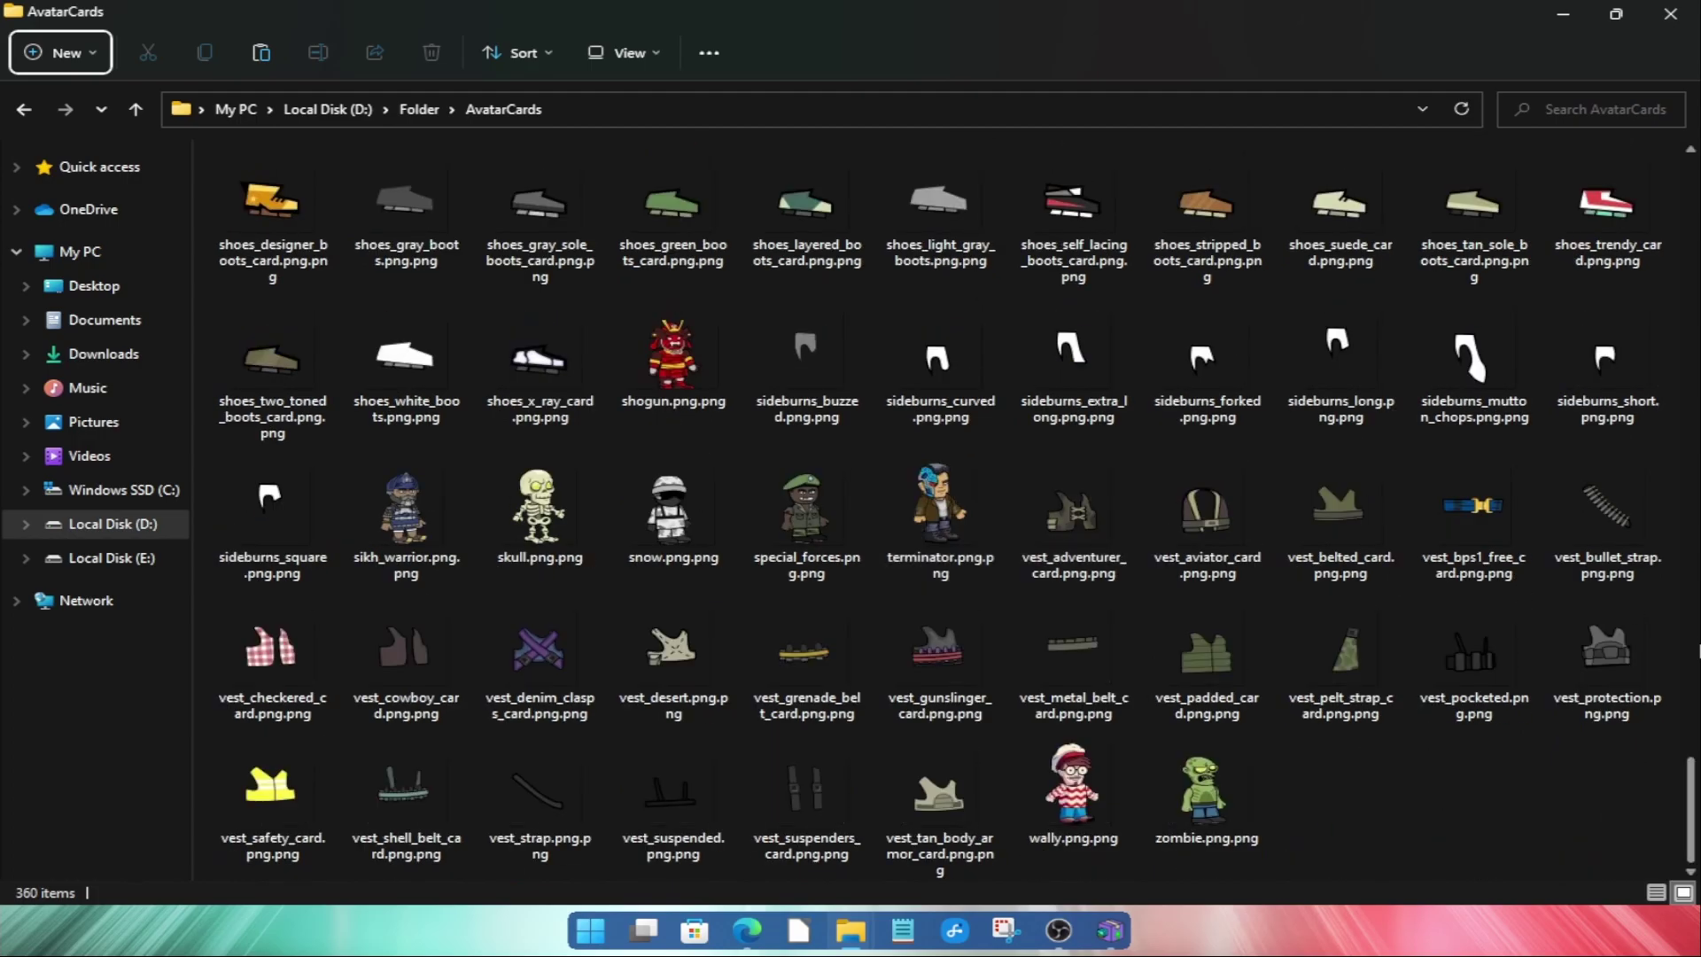
pyautogui.moveTo(1696, 777); pyautogui.dragTo(1693, 186)
pyautogui.scroll(1, 1003, 434)
# - Preview the full AvatarCards.png sprite sheet in Photos, then close it
pyautogui.click(136, 109)
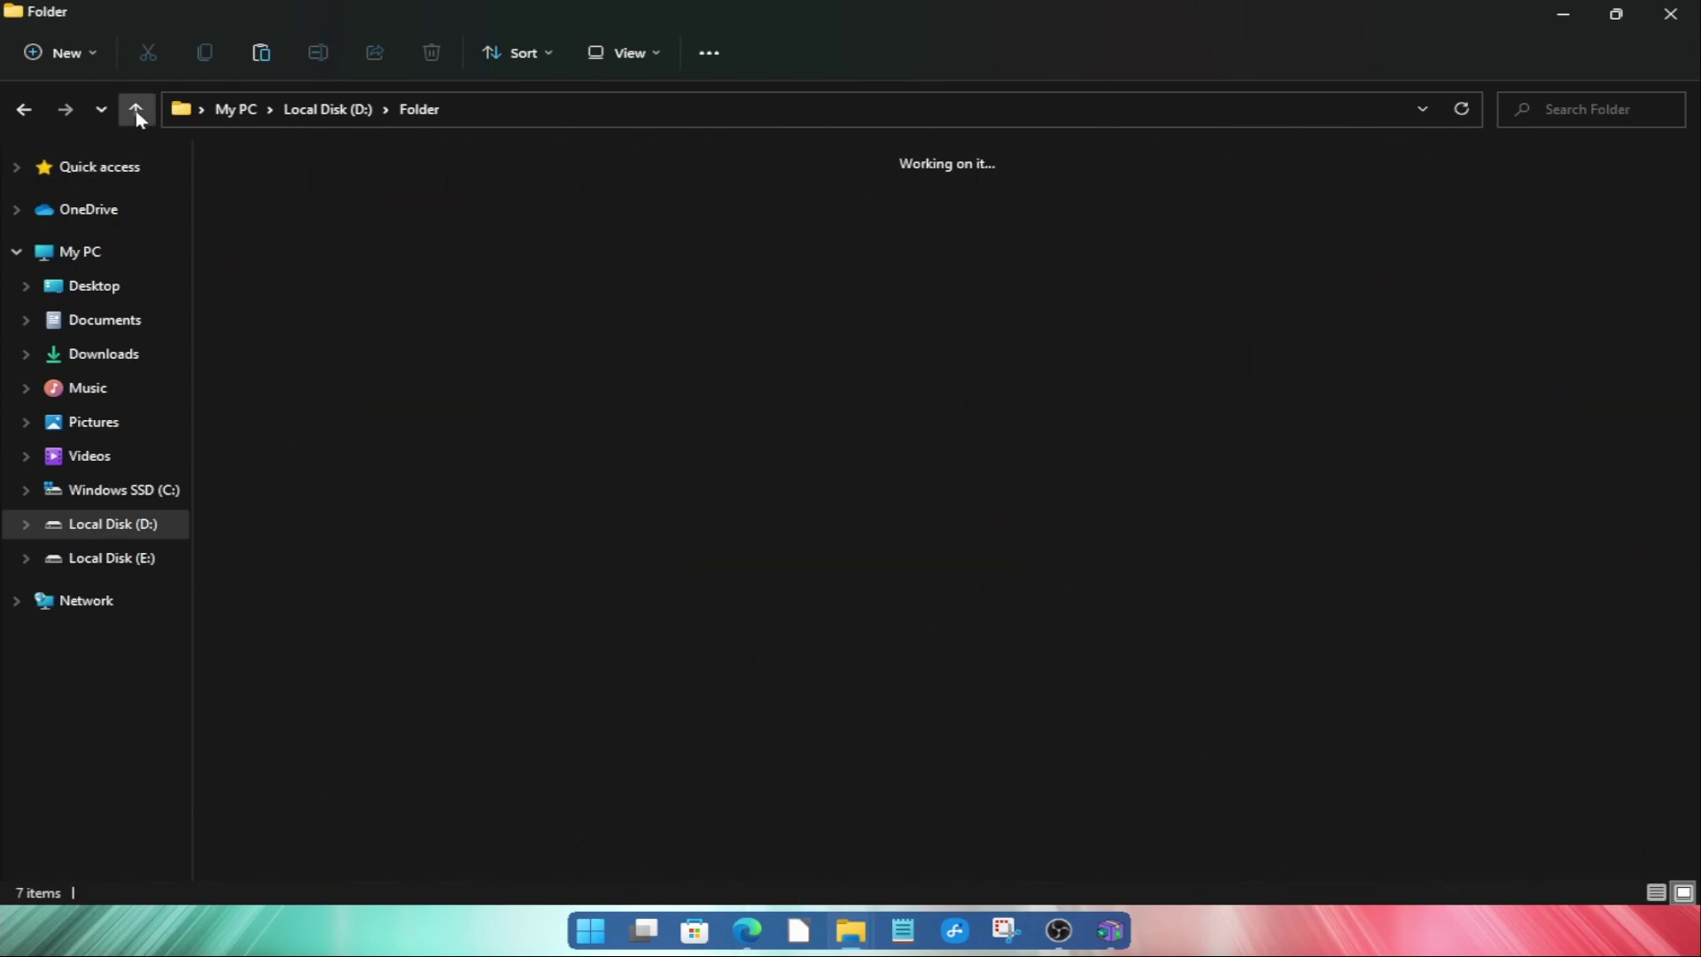
pyautogui.doubleClick(838, 220)
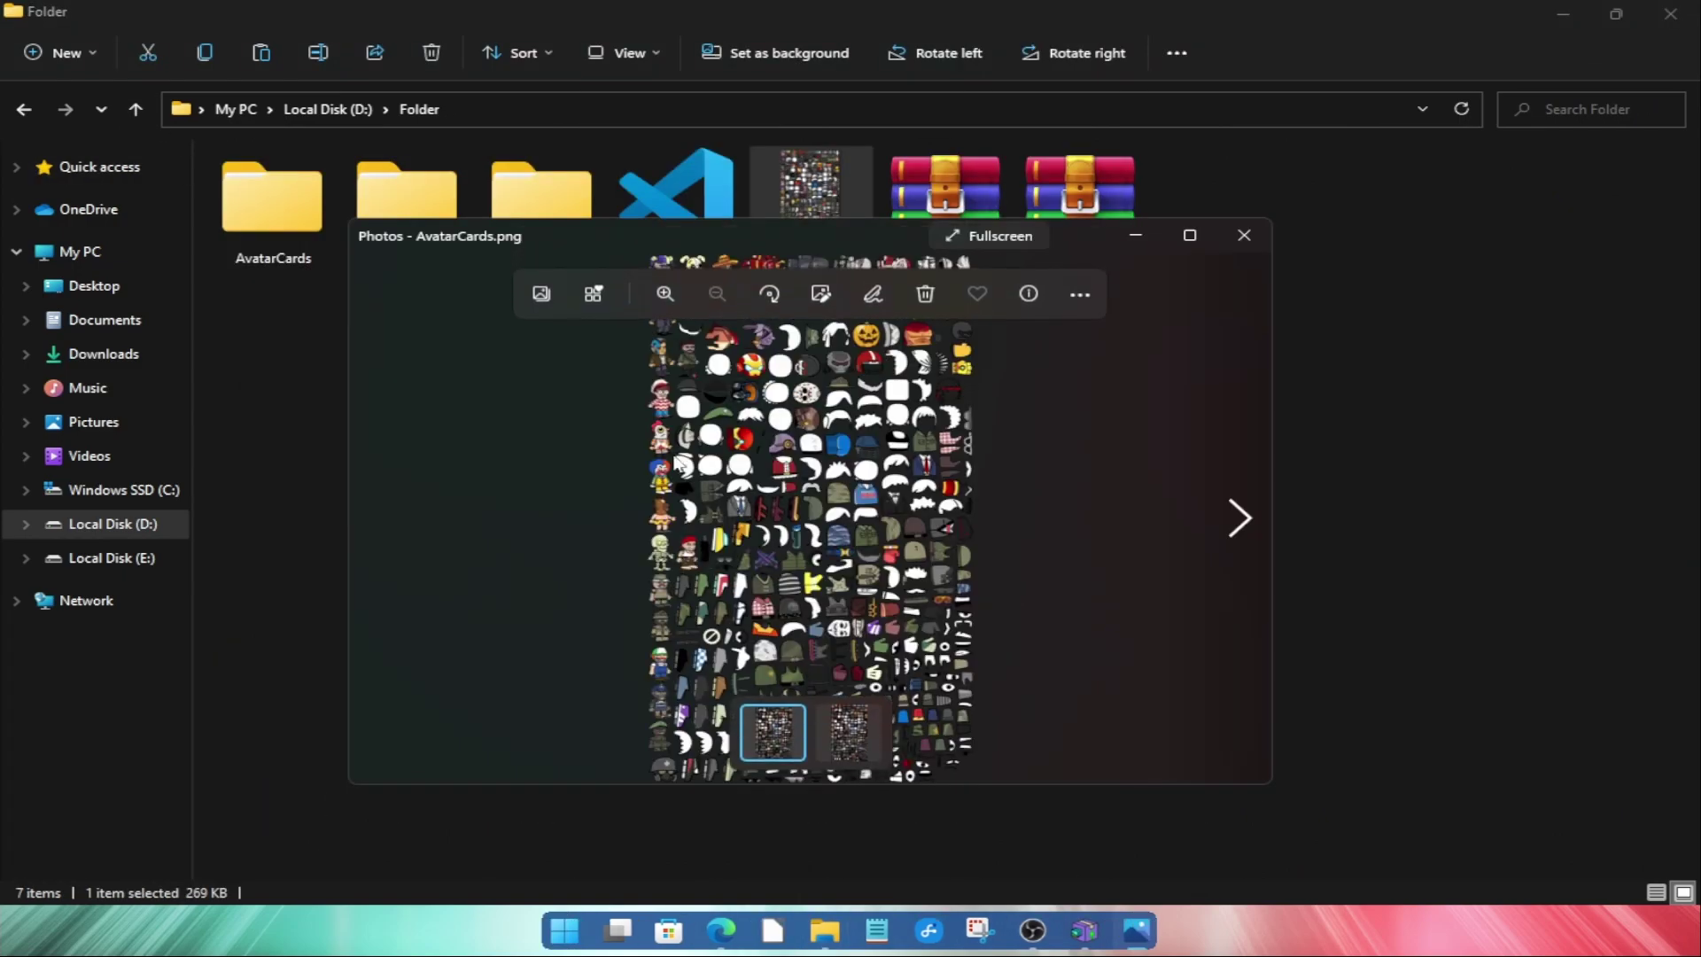
pyautogui.moveTo(567, 239); pyautogui.dragTo(780, 335)
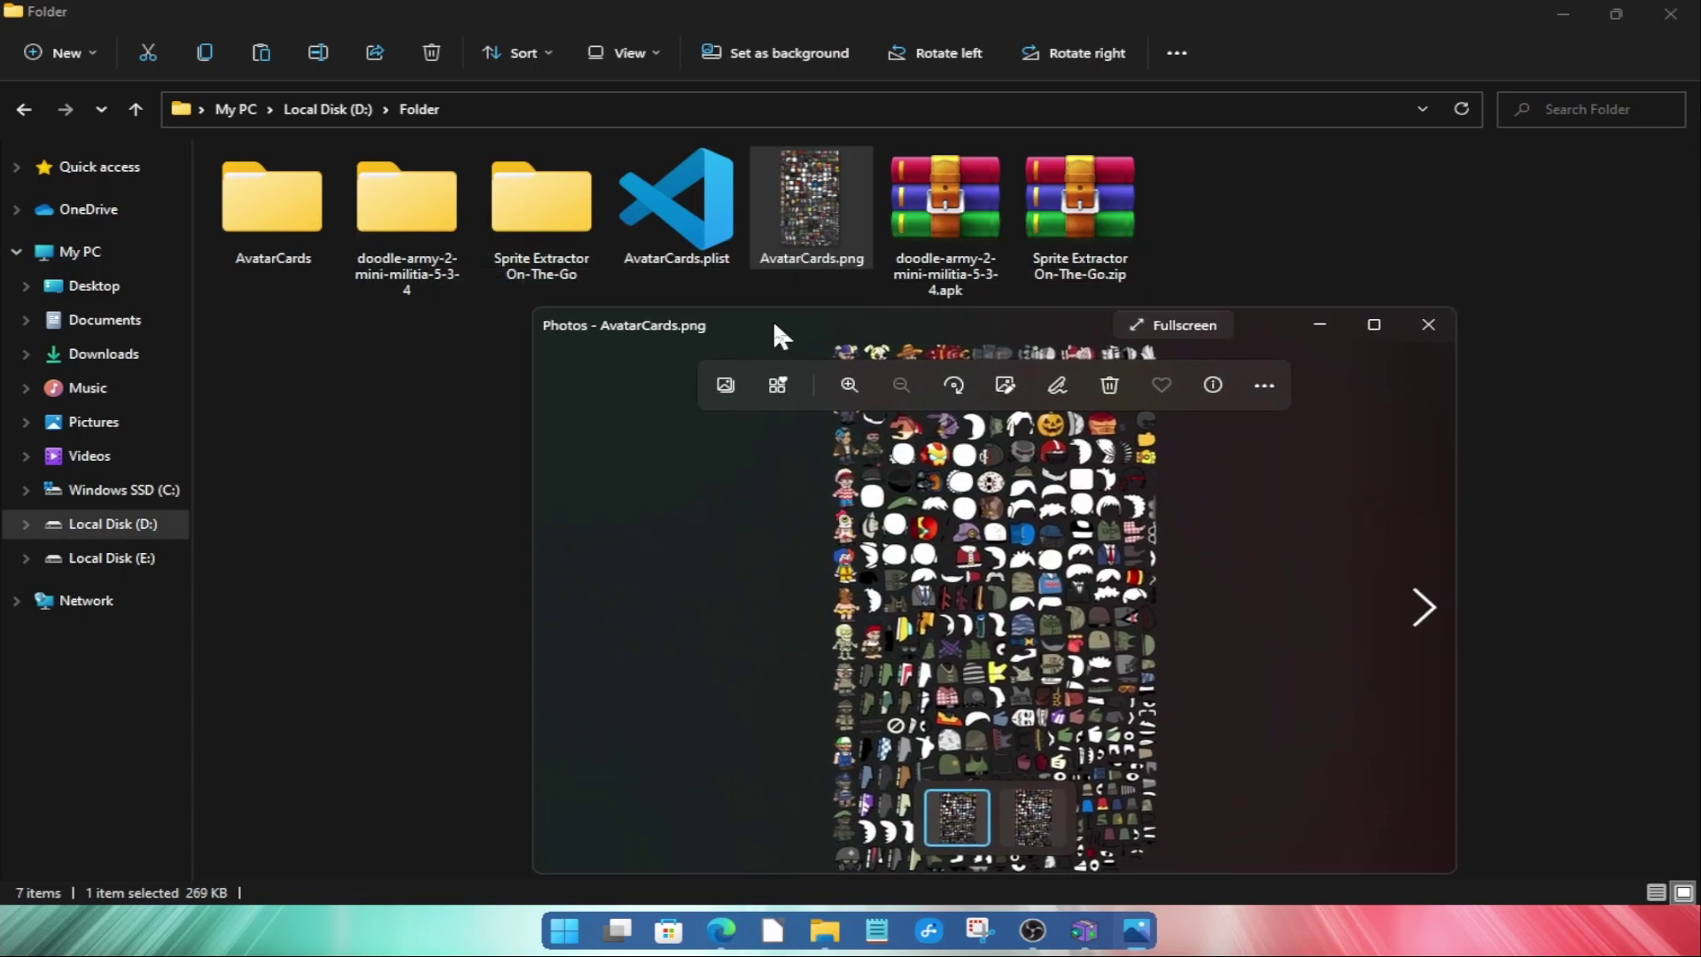
pyautogui.doubleClick(249, 249)
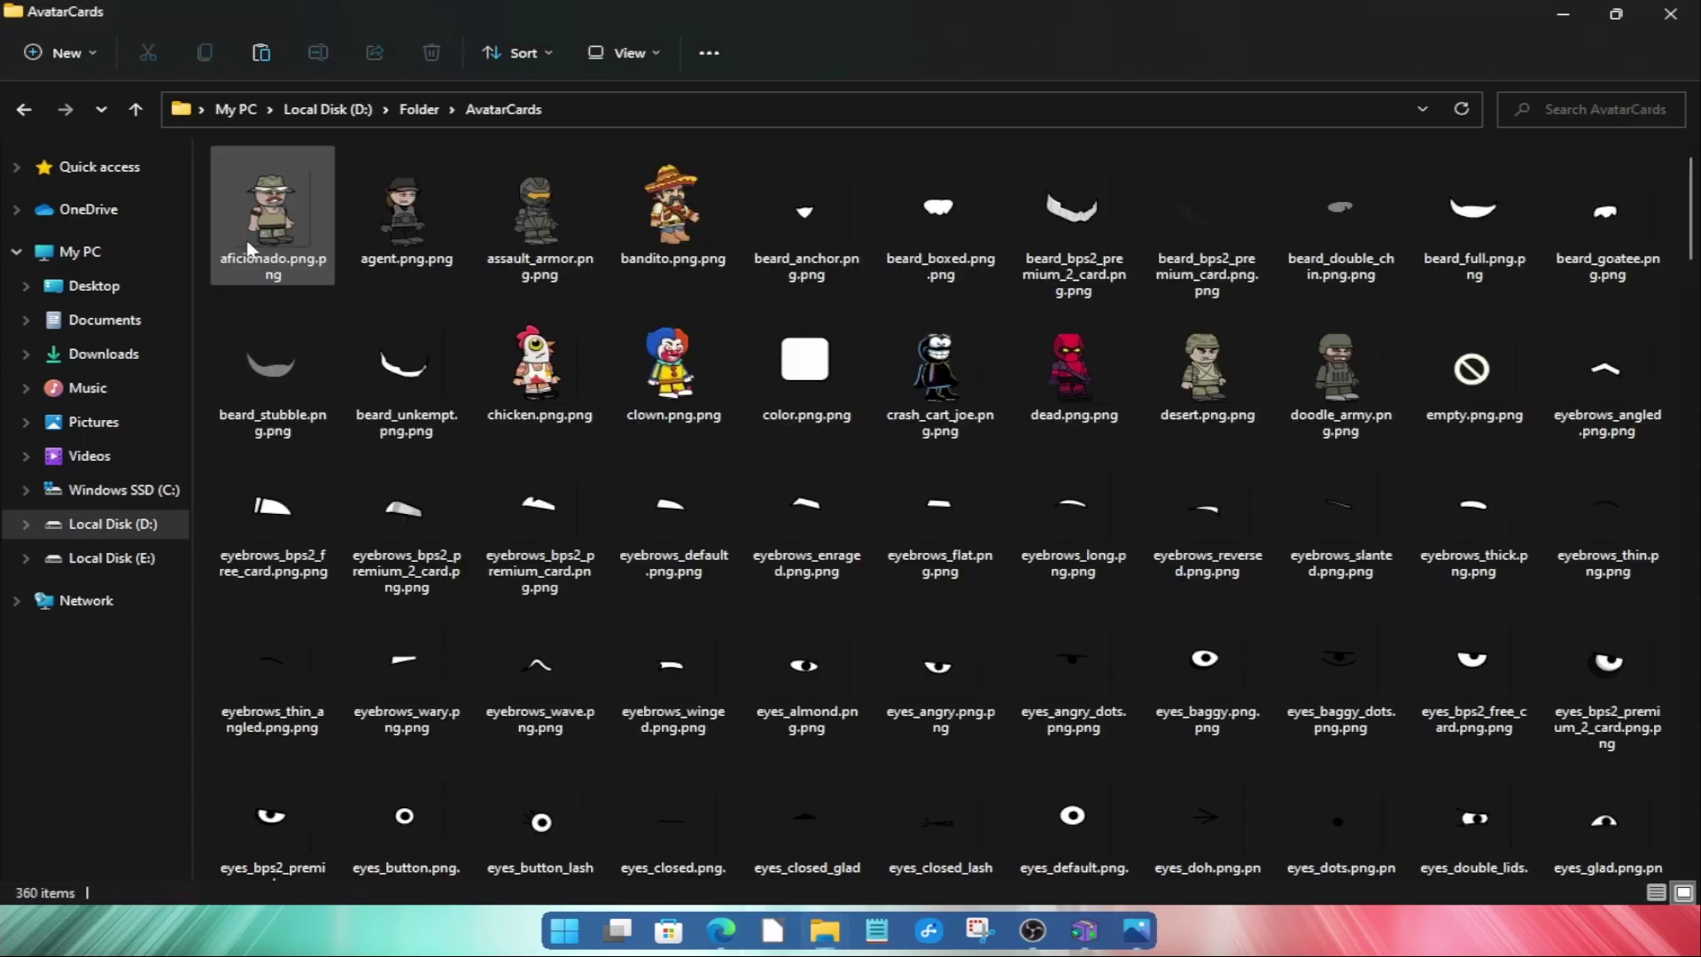
pyautogui.click(1136, 936)
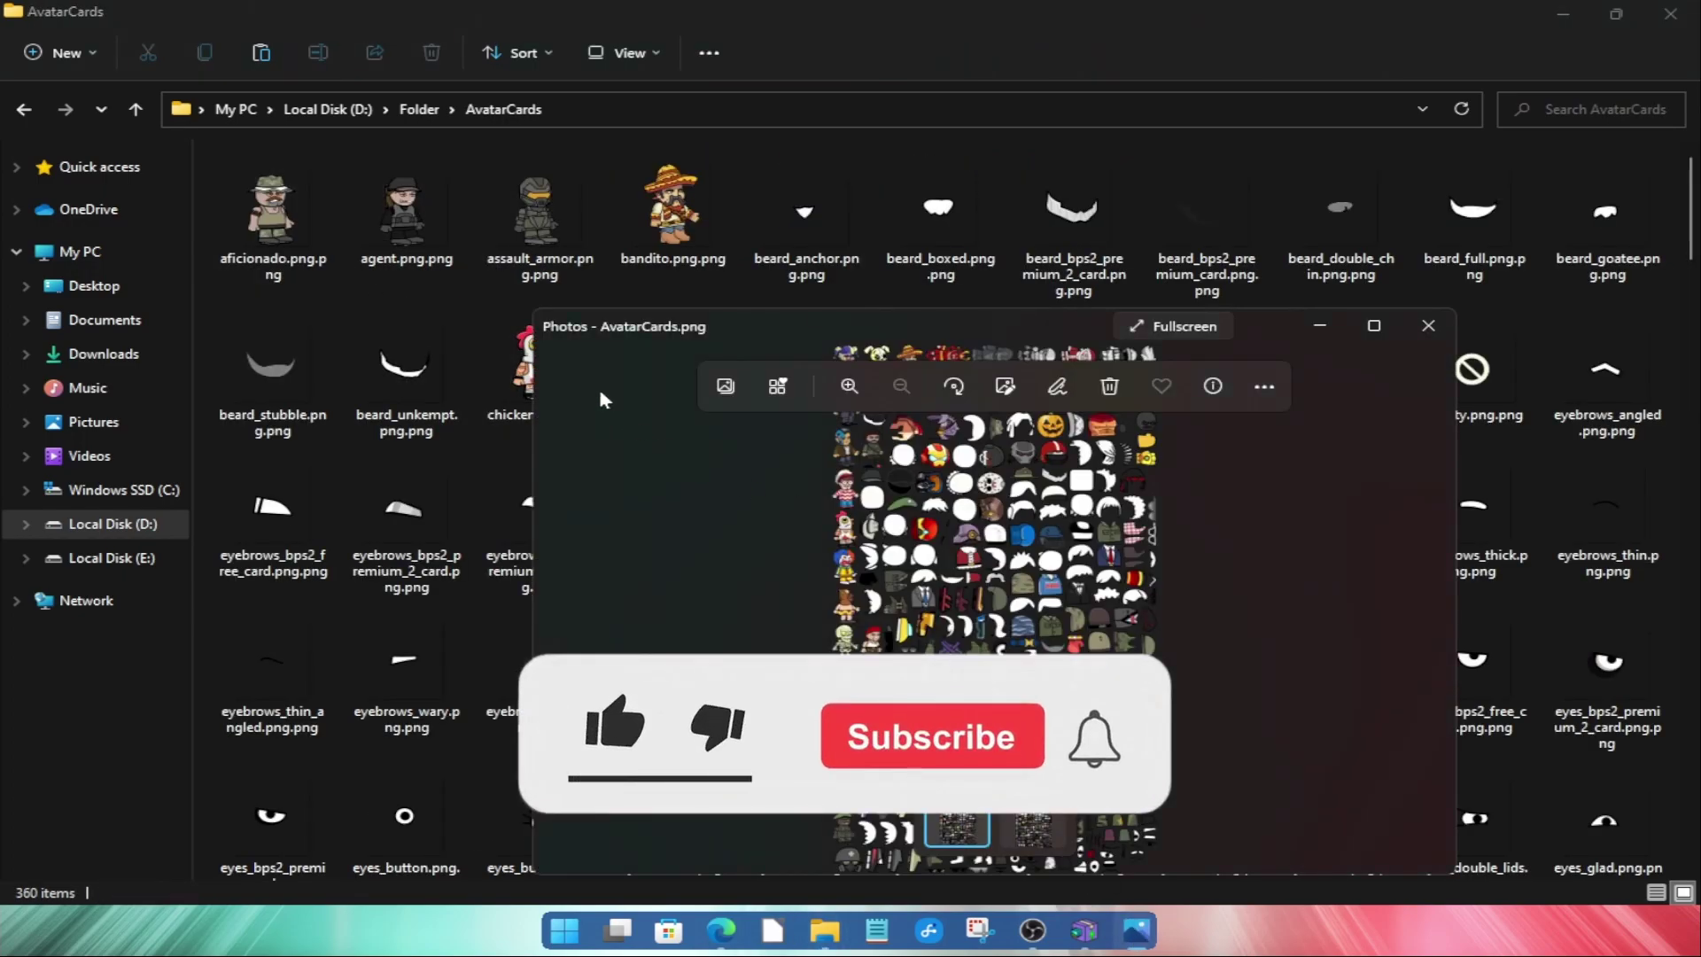
pyautogui.click(1427, 325)
# - Open assault_armor.png.png from the AvatarCards folder and page forward to beard_goatee.png.png
pyautogui.click(571, 257)
pyautogui.doubleClick(572, 257)
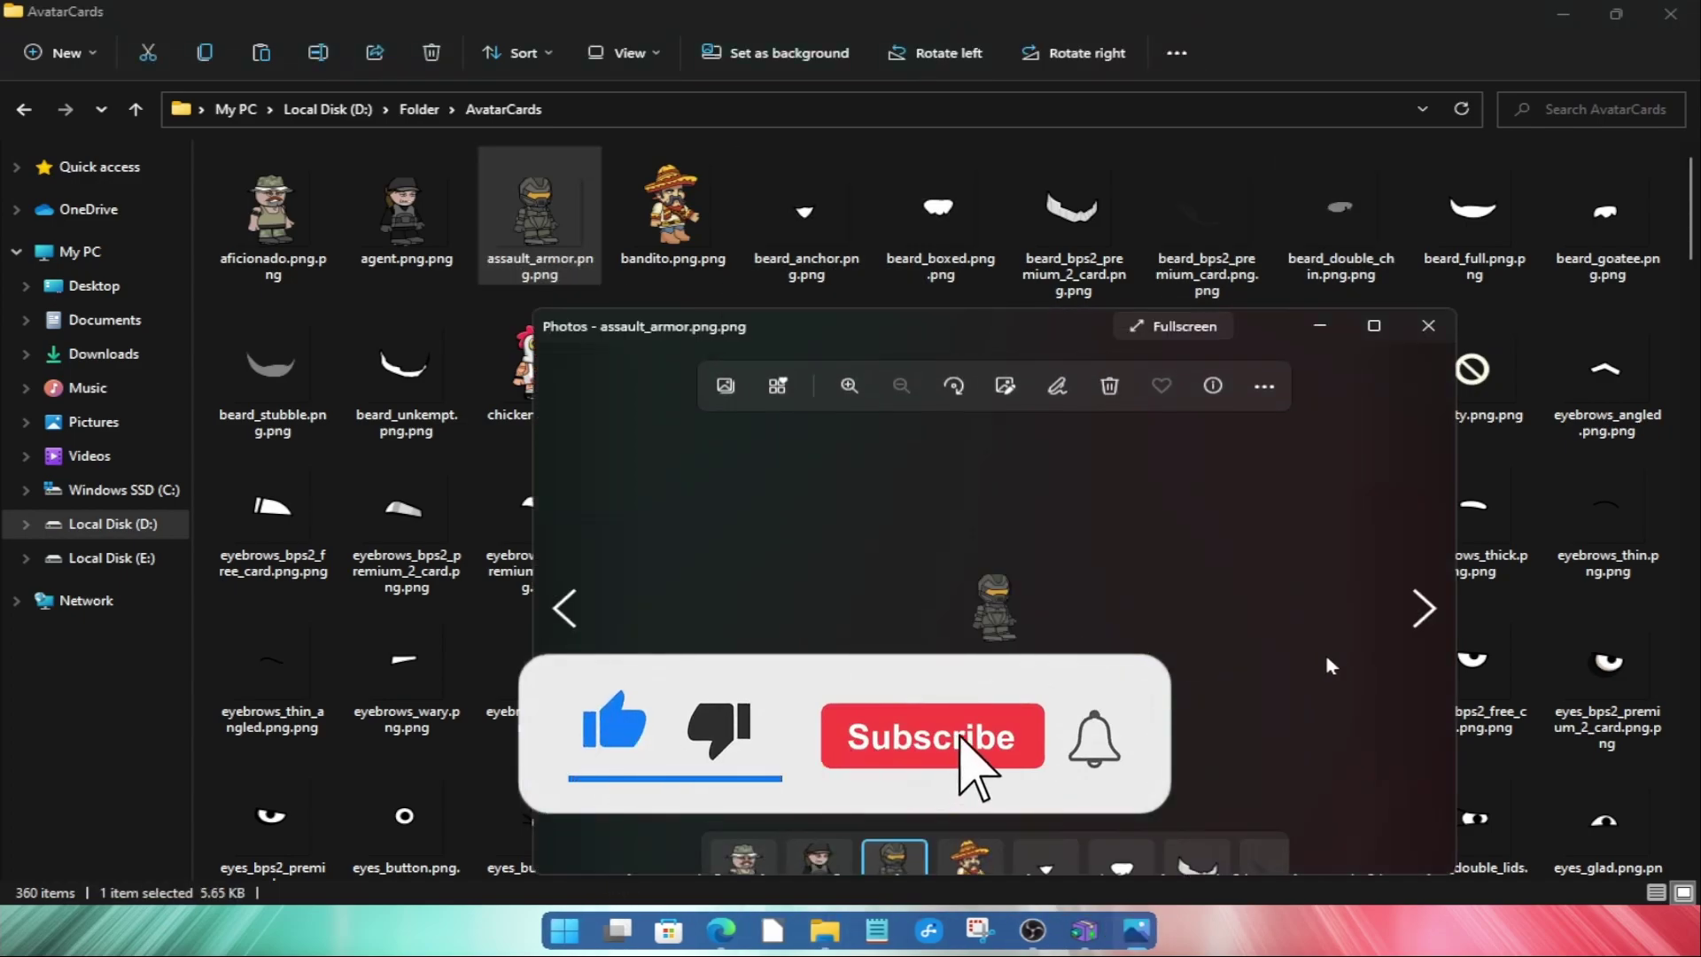
pyautogui.click(1423, 610)
pyautogui.click(1423, 610)
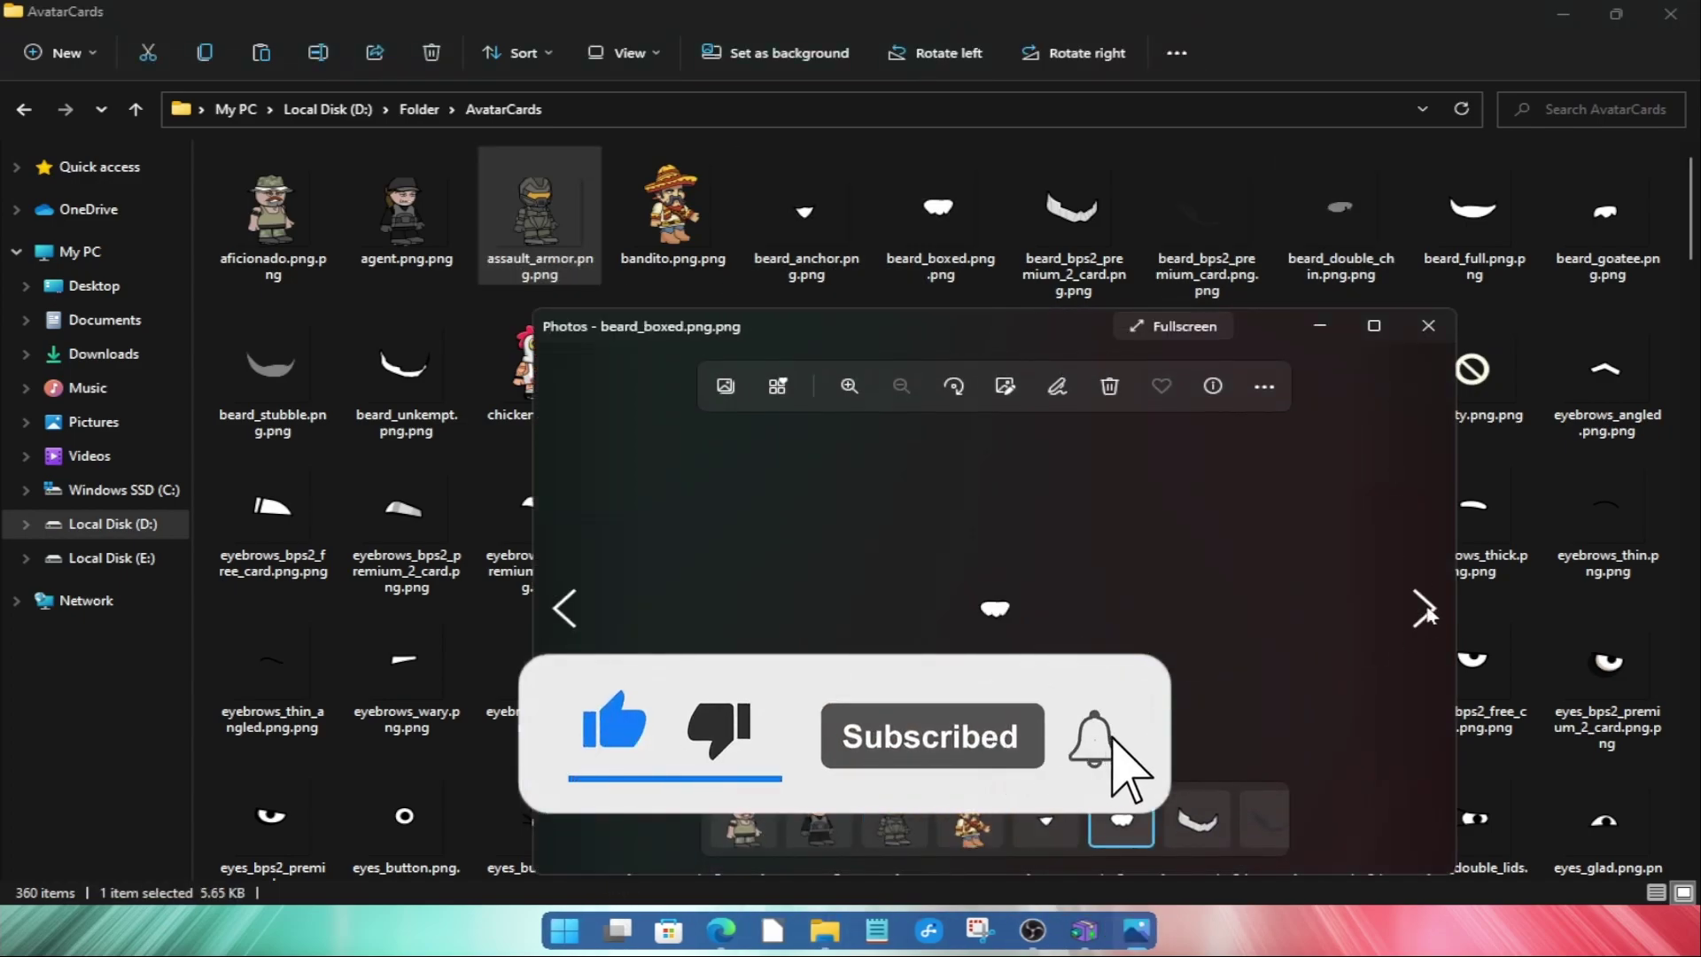
pyautogui.click(1424, 609)
pyautogui.click(1424, 610)
pyautogui.click(1424, 609)
pyautogui.click(1424, 610)
pyautogui.click(1424, 610)
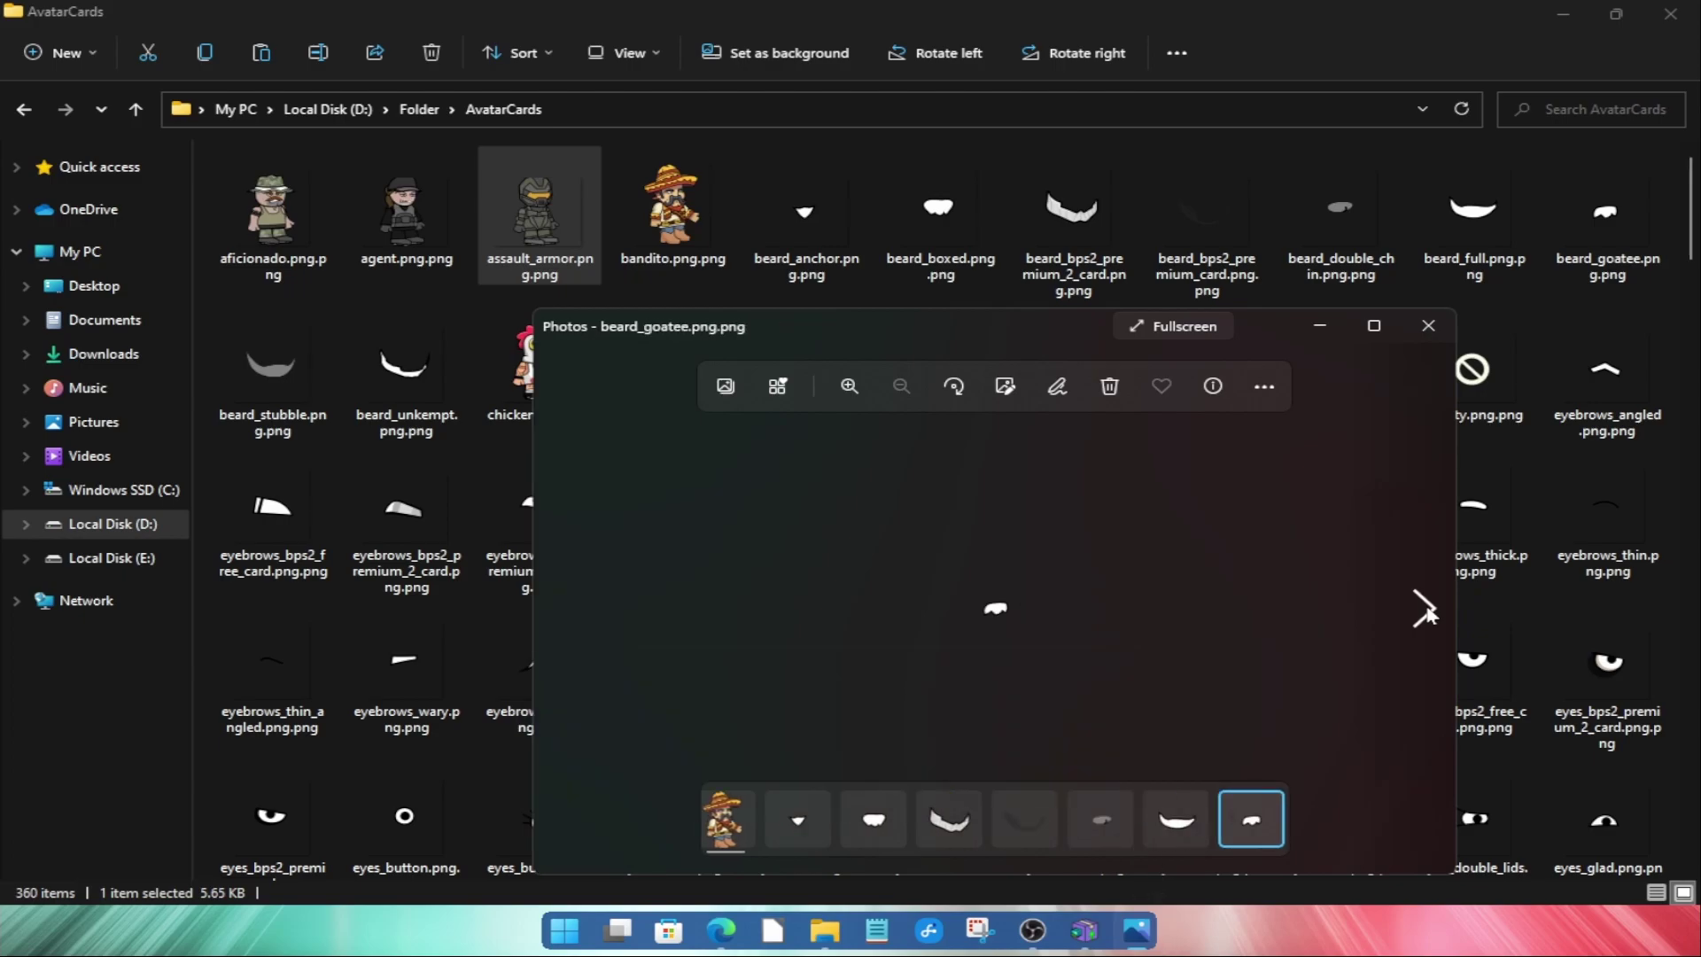